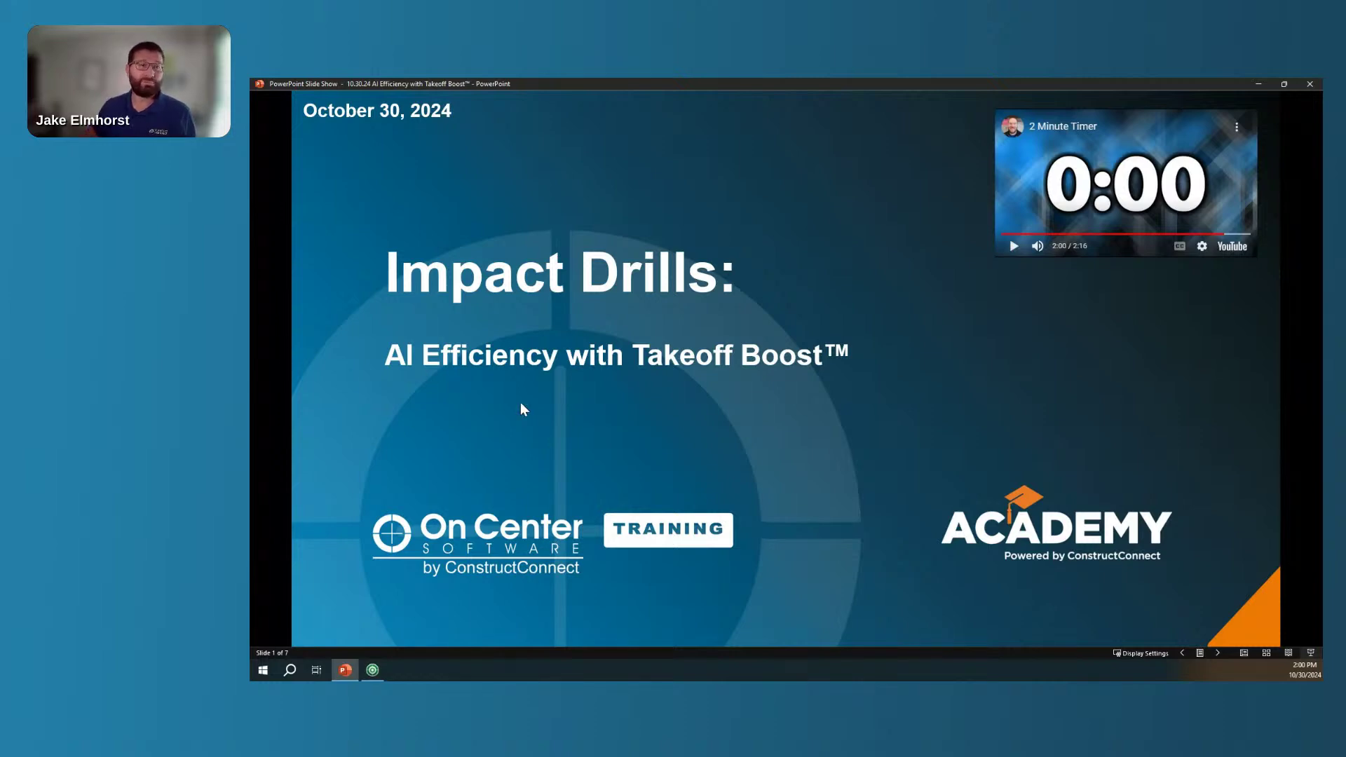
Advance the slide show from the title slide to the channel subscription slide
key(Right)
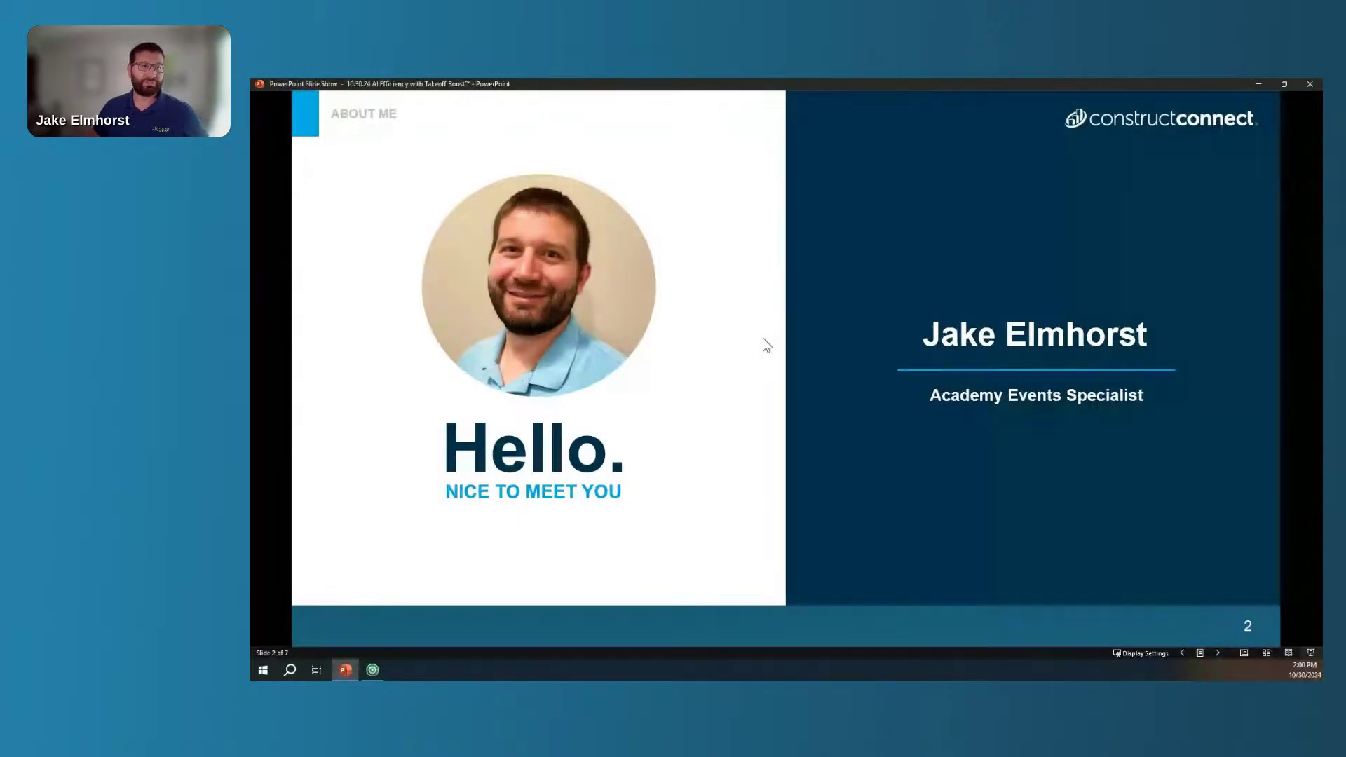
key(Right)
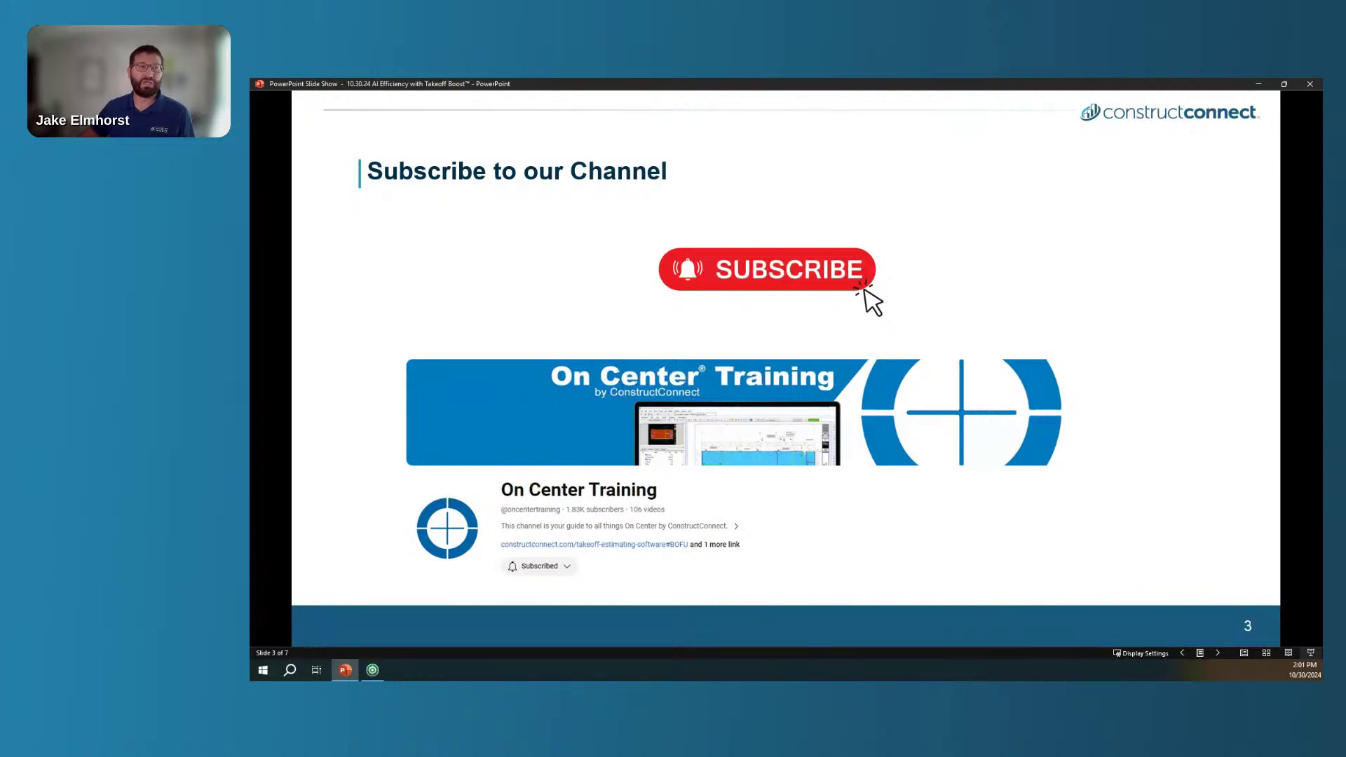
Switch to On-Screen Takeoff and page forward past the completed takeoffs to the unmarked A120 - TRY BOOST floor plan on page 3
click(374, 671)
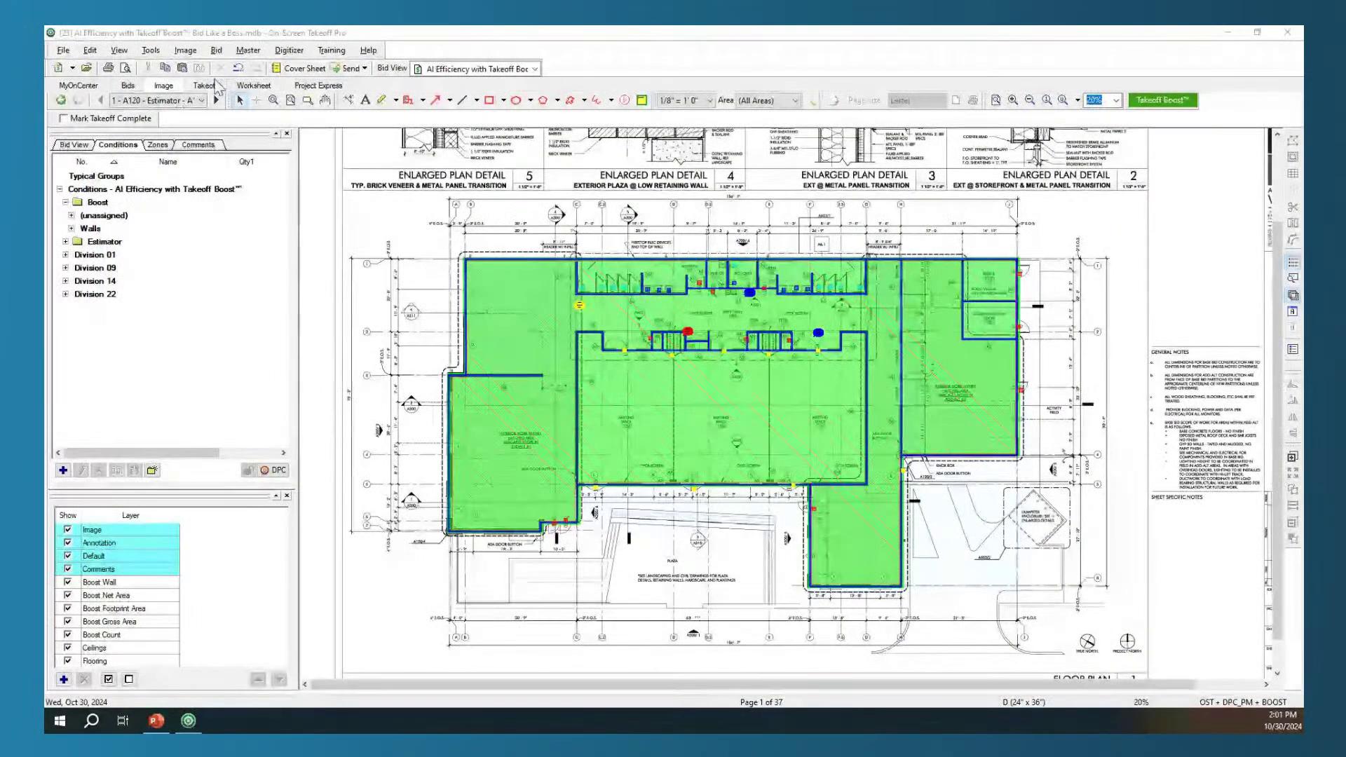
click(217, 101)
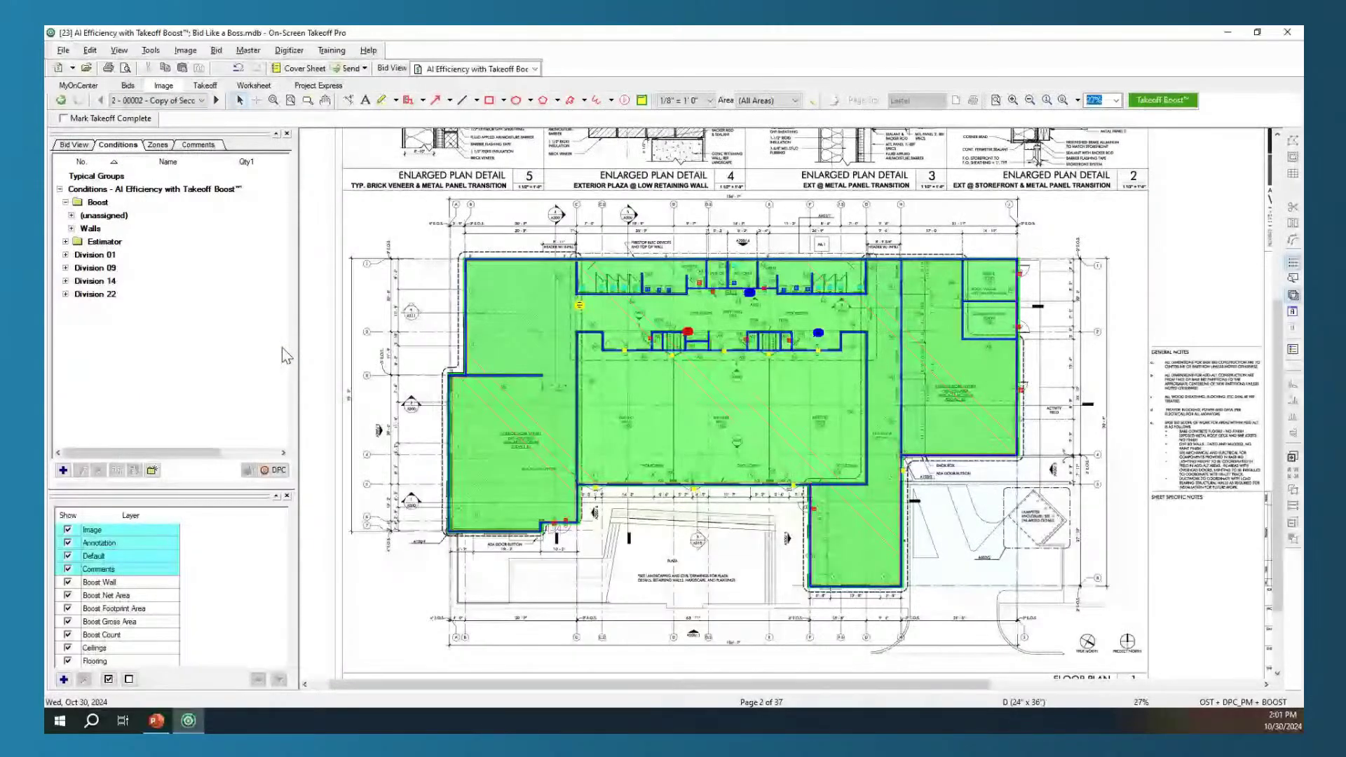
scroll(813, 449, down, 2)
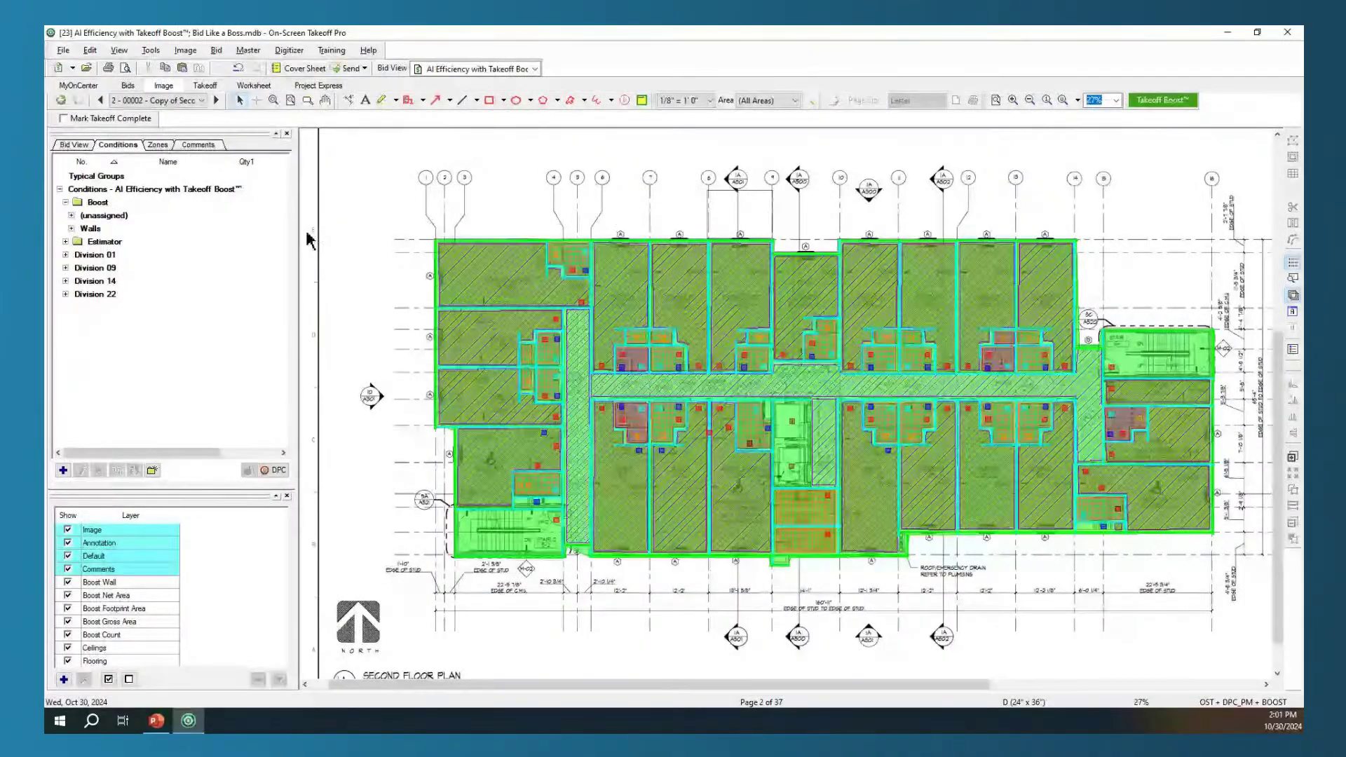
click(216, 101)
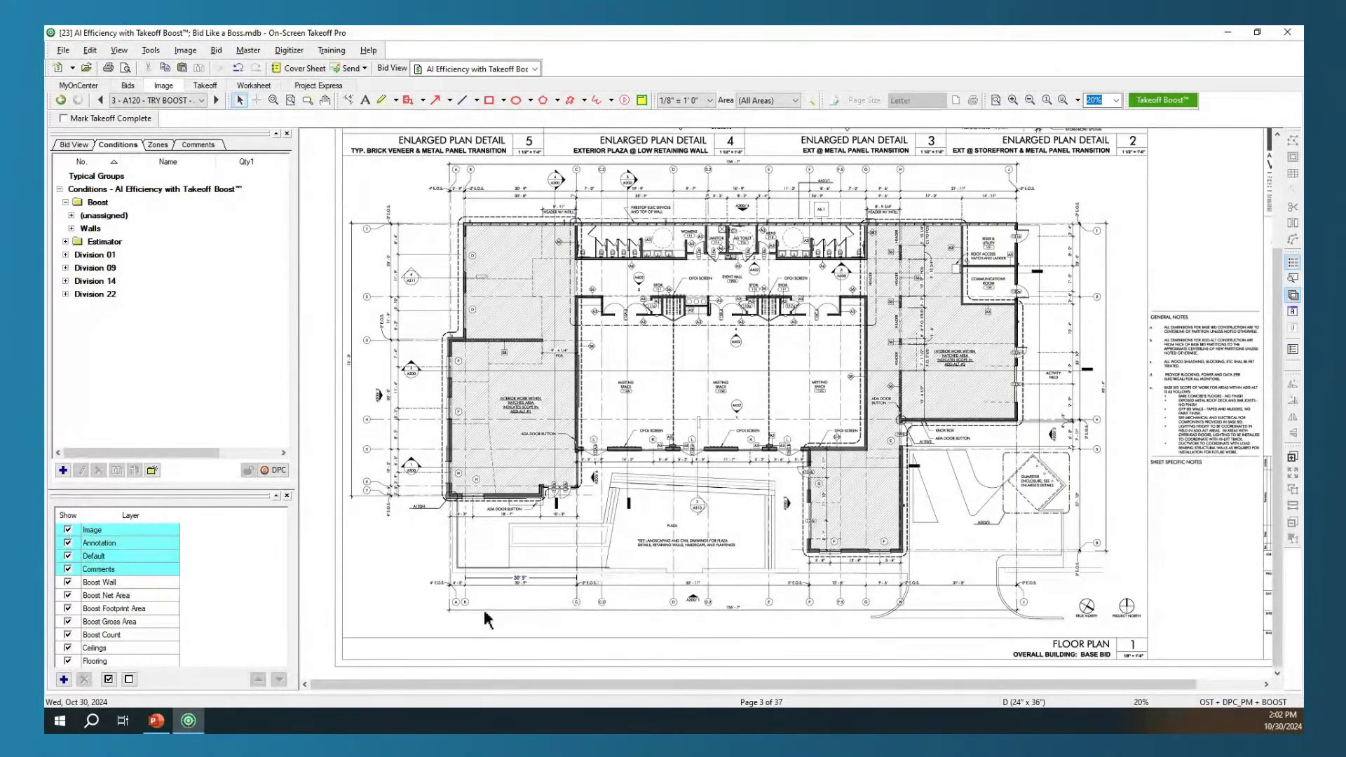
Check the page scale against the dimension annotation between grid lines B and C below the plaza
scroll(495, 594, up, 3)
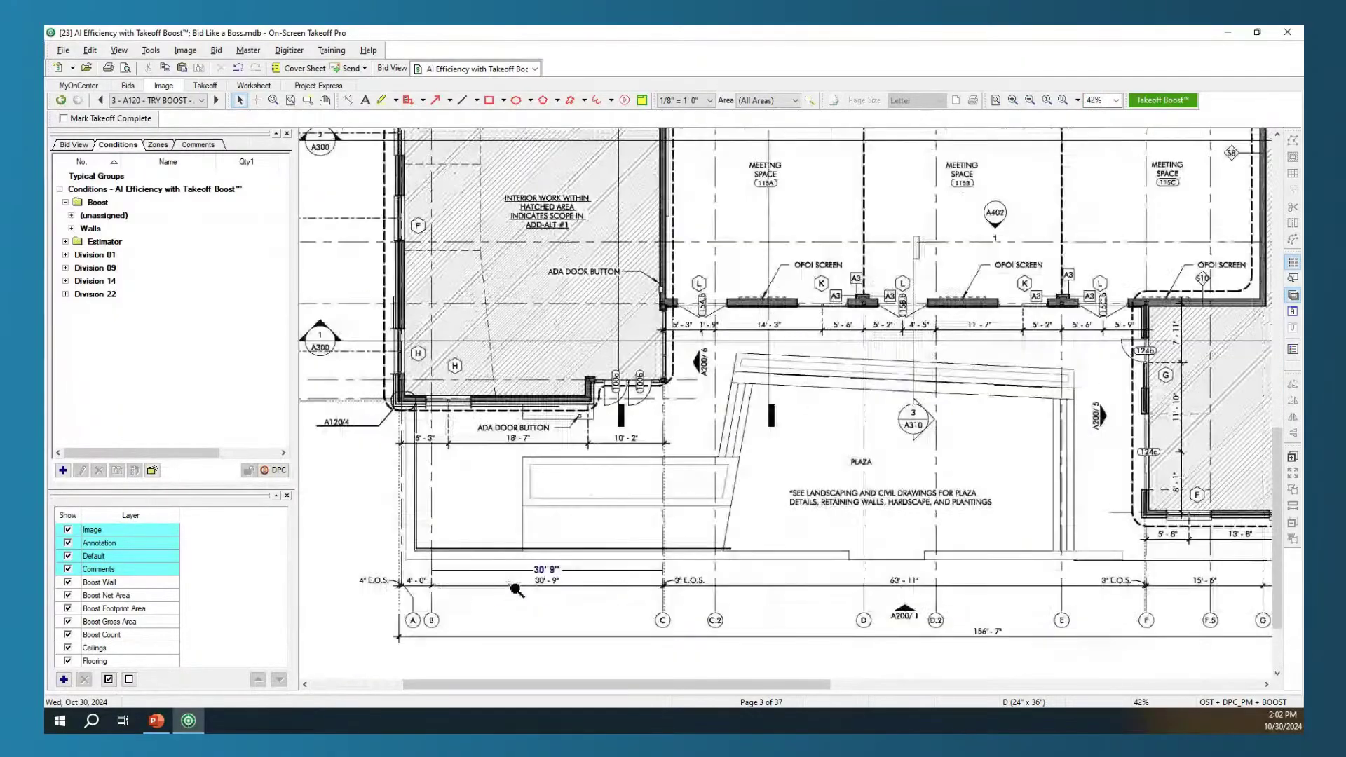
scroll(540, 594, up, 2)
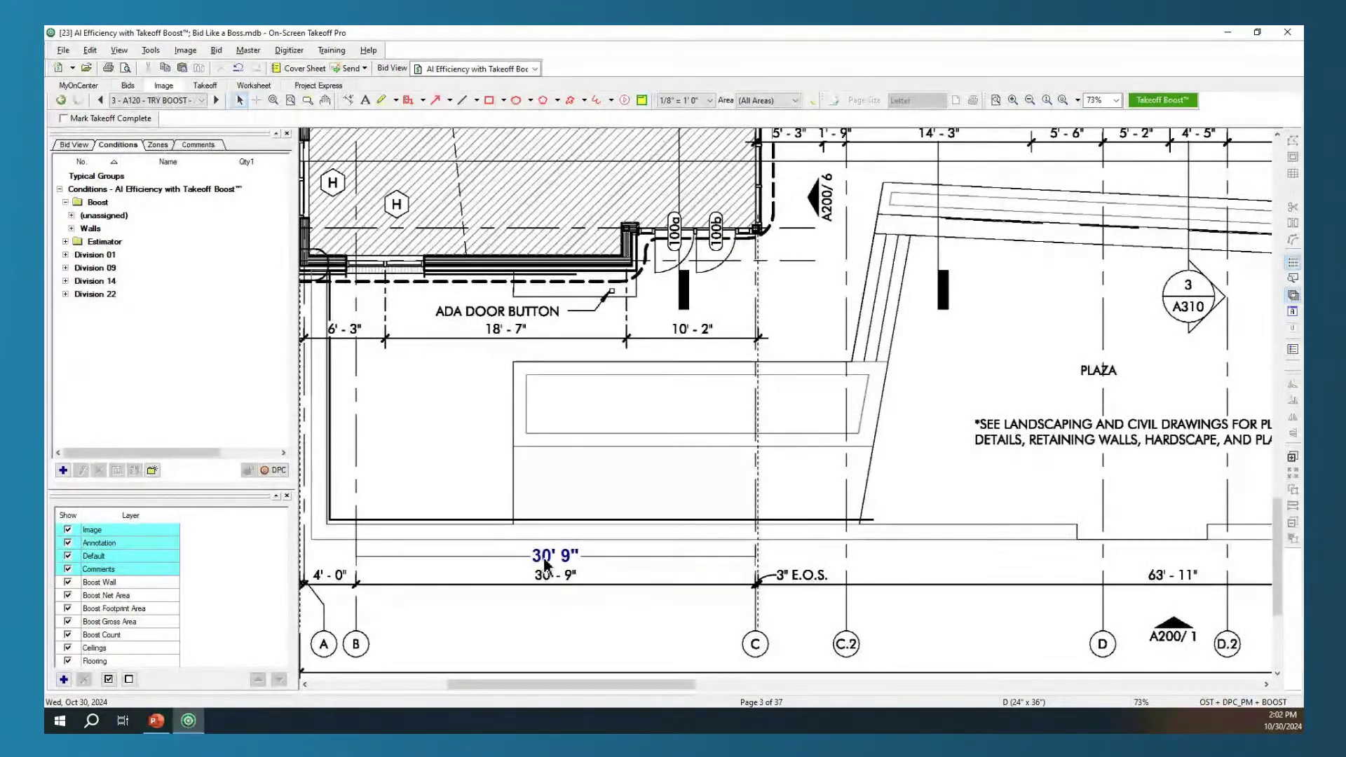
click(553, 571)
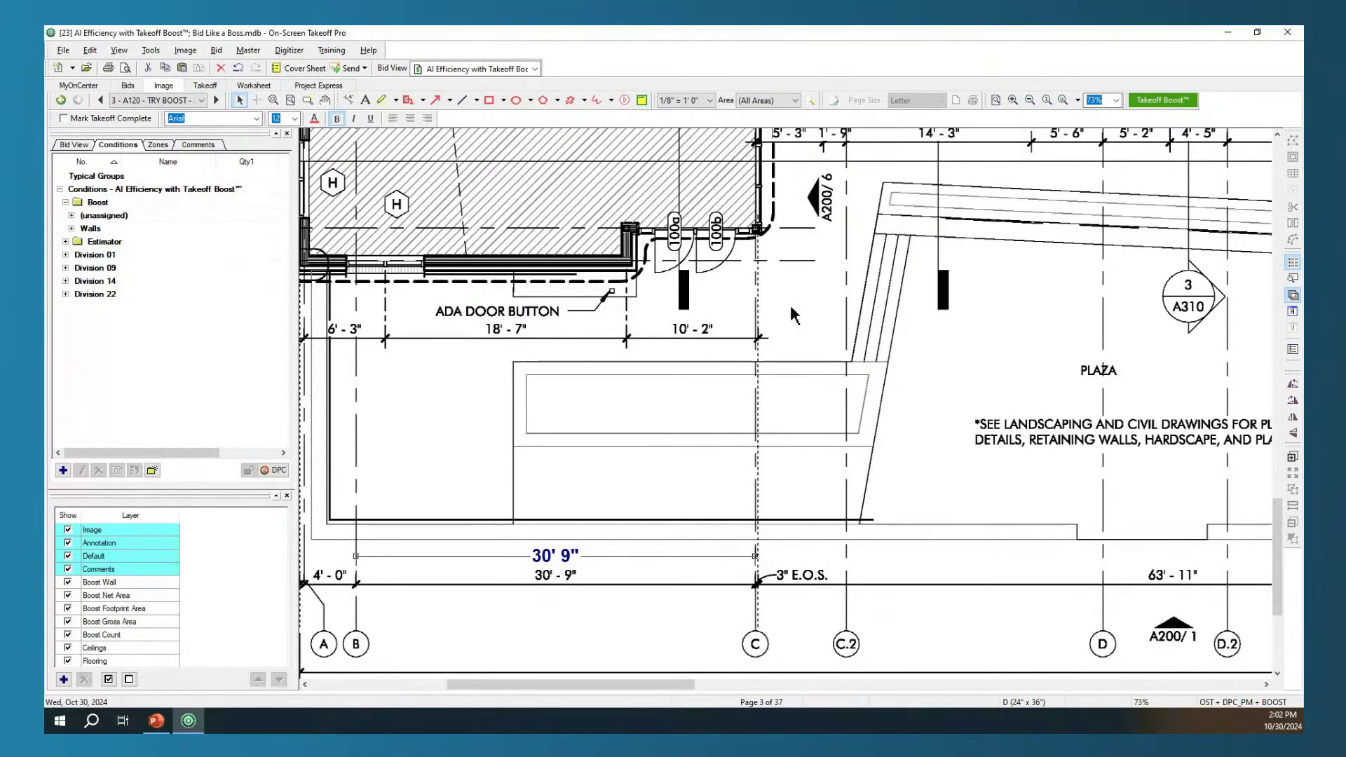
Run Takeoff Boost on the page 3 floor plan with all area, wall and count conditions and Diamond wall types
scroll(819, 315, down, 1)
scroll(819, 316, down, 2)
scroll(982, 317, down, 2)
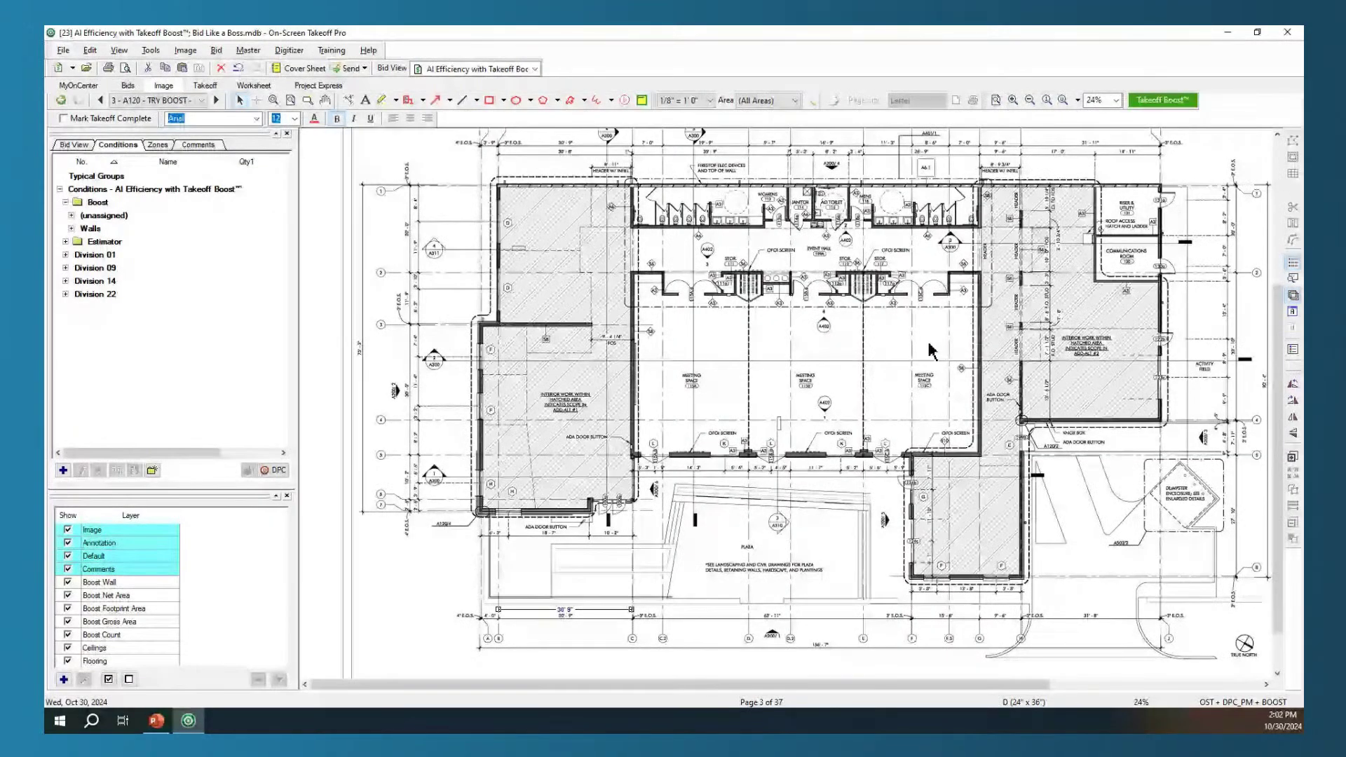
click(1156, 102)
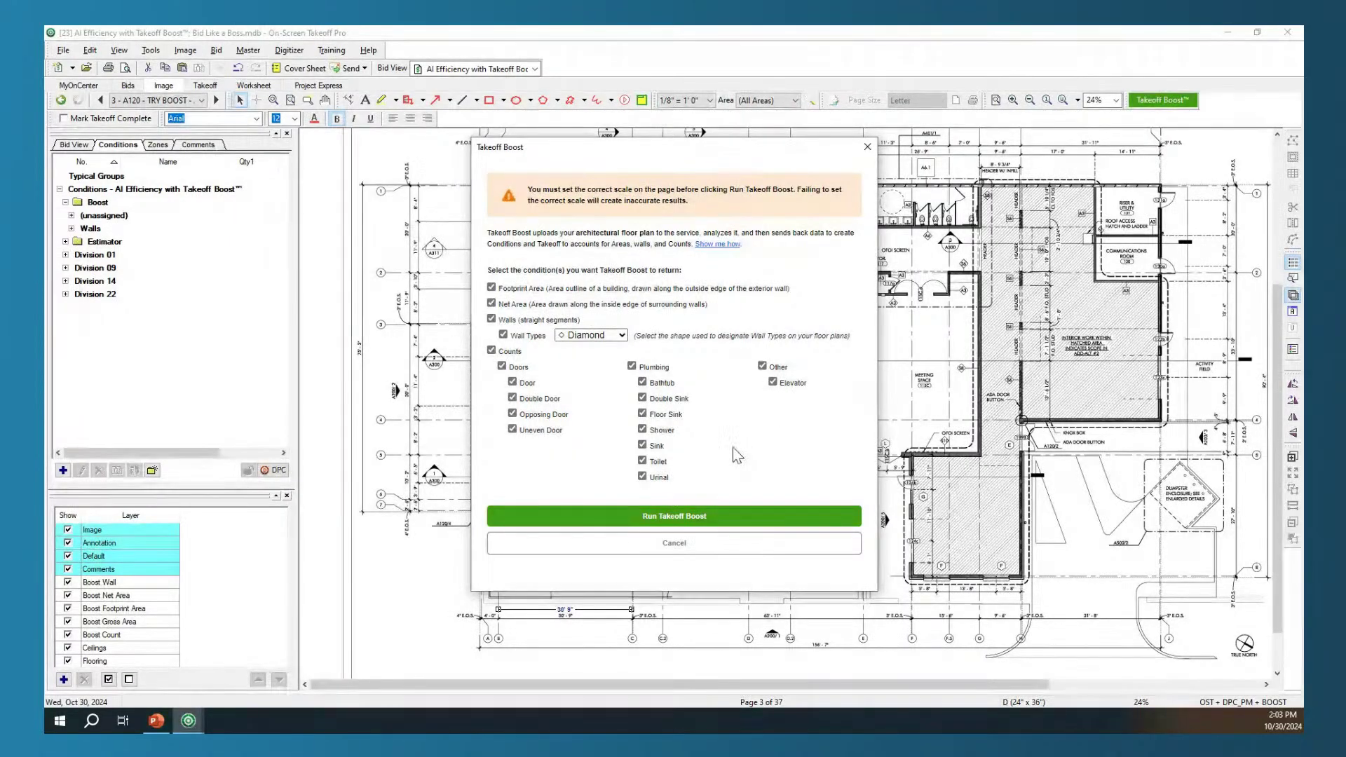
click(683, 519)
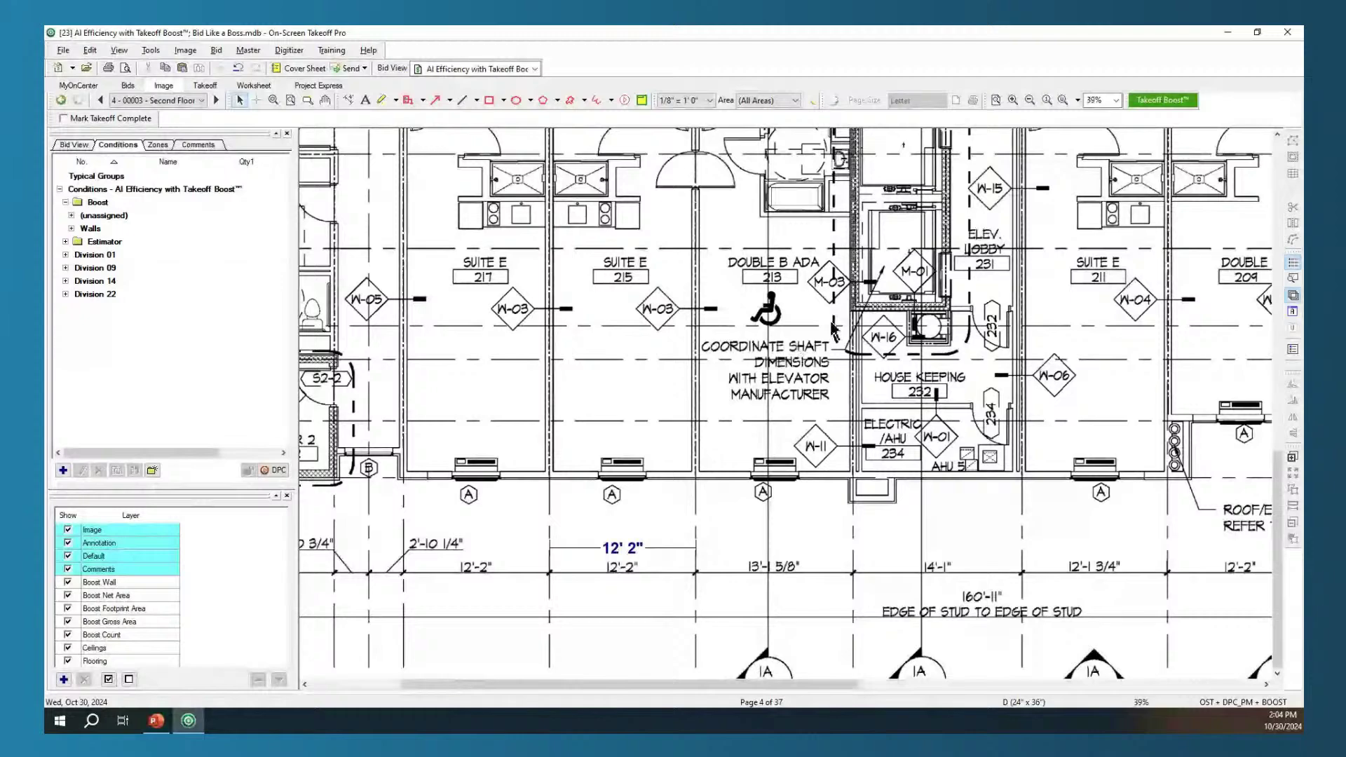
Run Takeoff Boost on the page 4 Second Floor Plan with every condition selected and Diamond as the wall type shape
scroll(993, 289, down, 4)
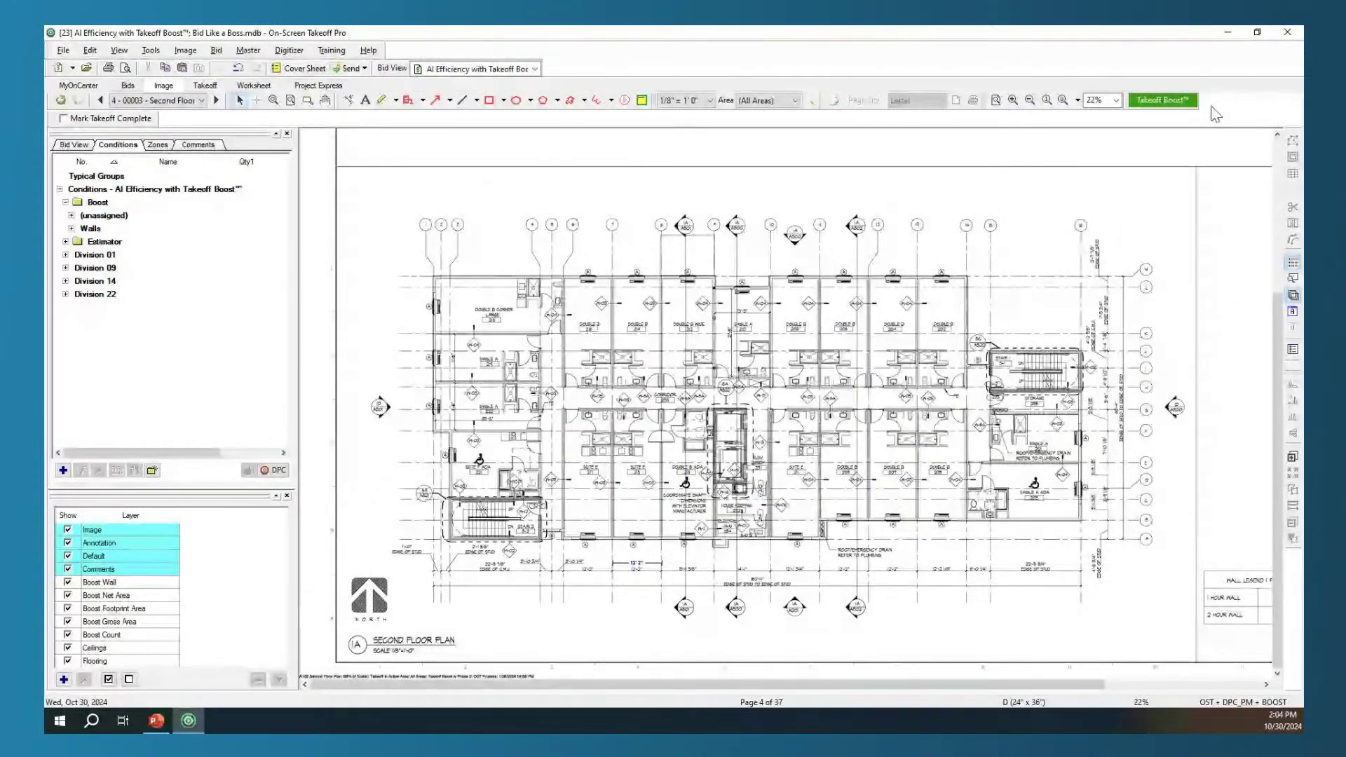
click(1164, 102)
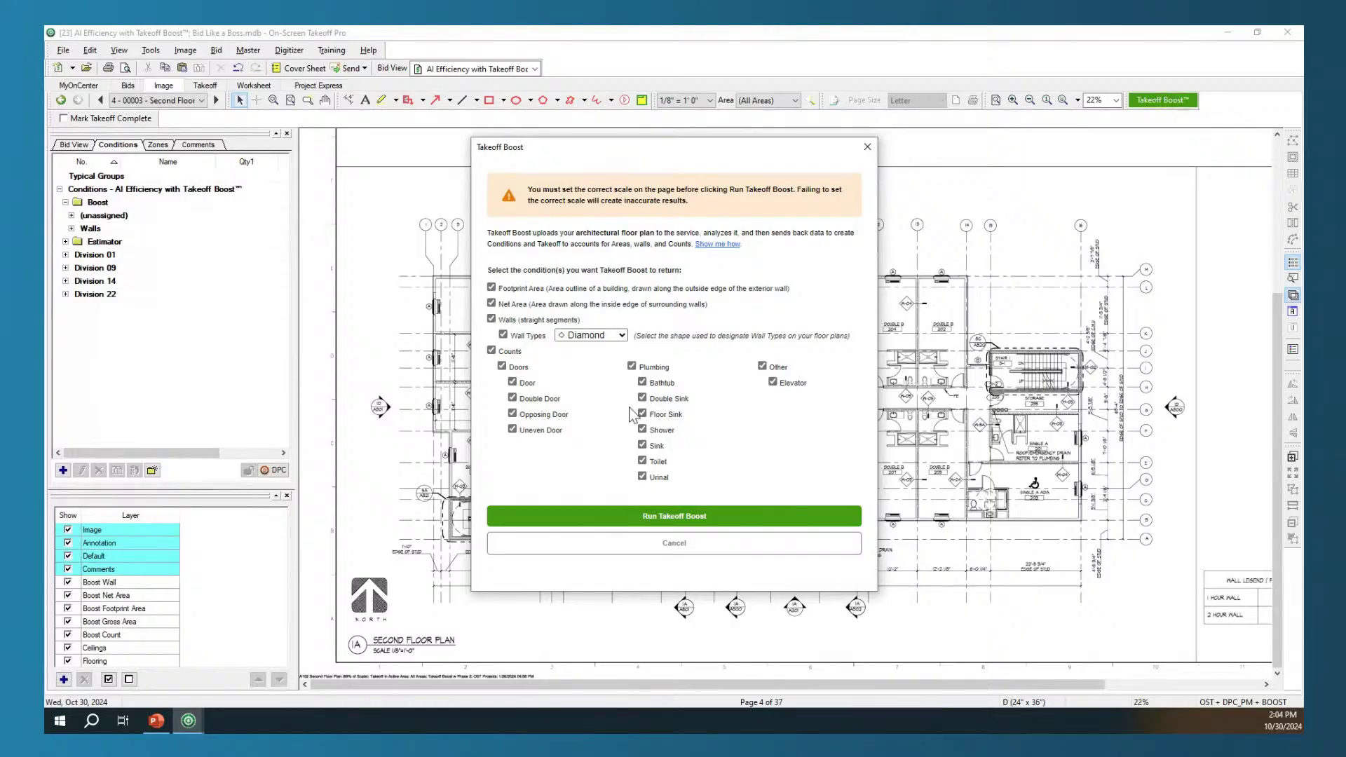
click(665, 519)
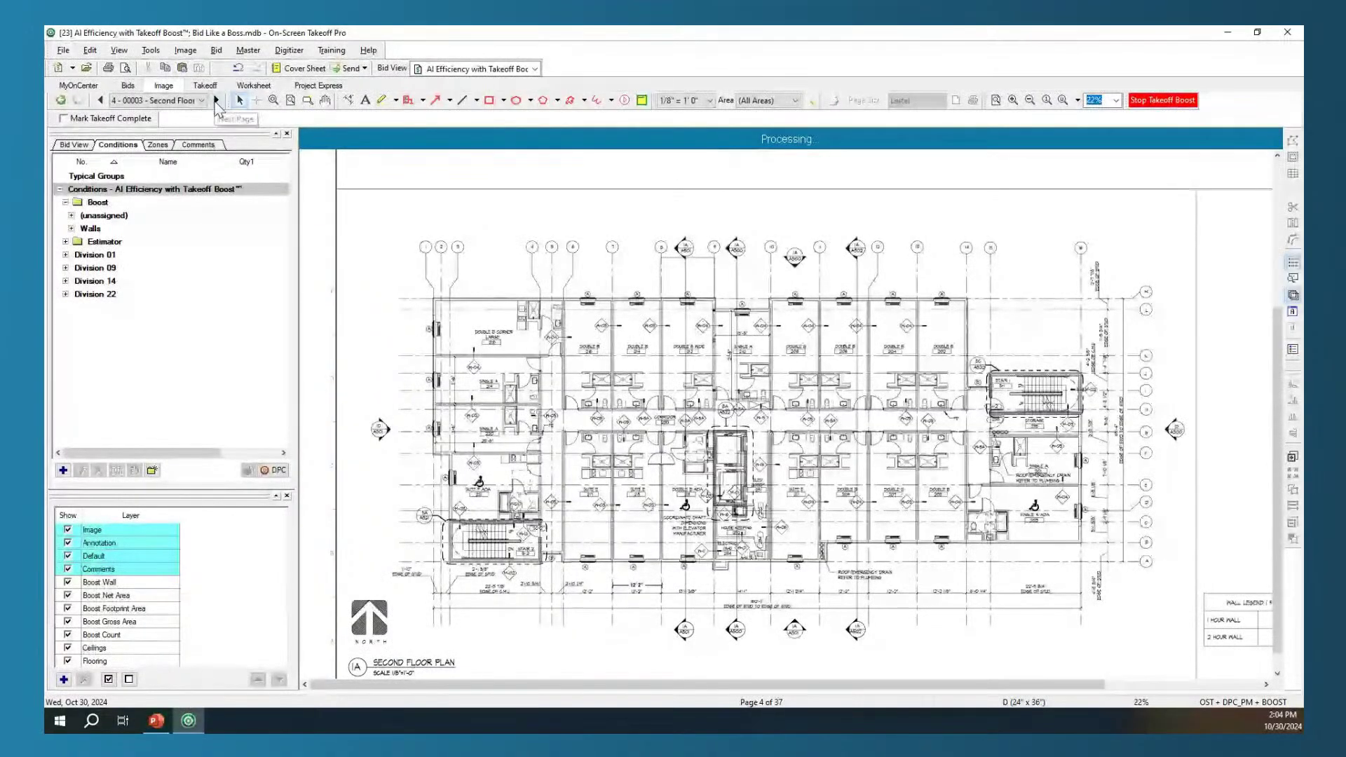
Go to the page 5 Third Floor Plan and run Takeoff Boost for Net Area, Walls and Diamond wall types, excluding Footprint Area and Counts
click(216, 102)
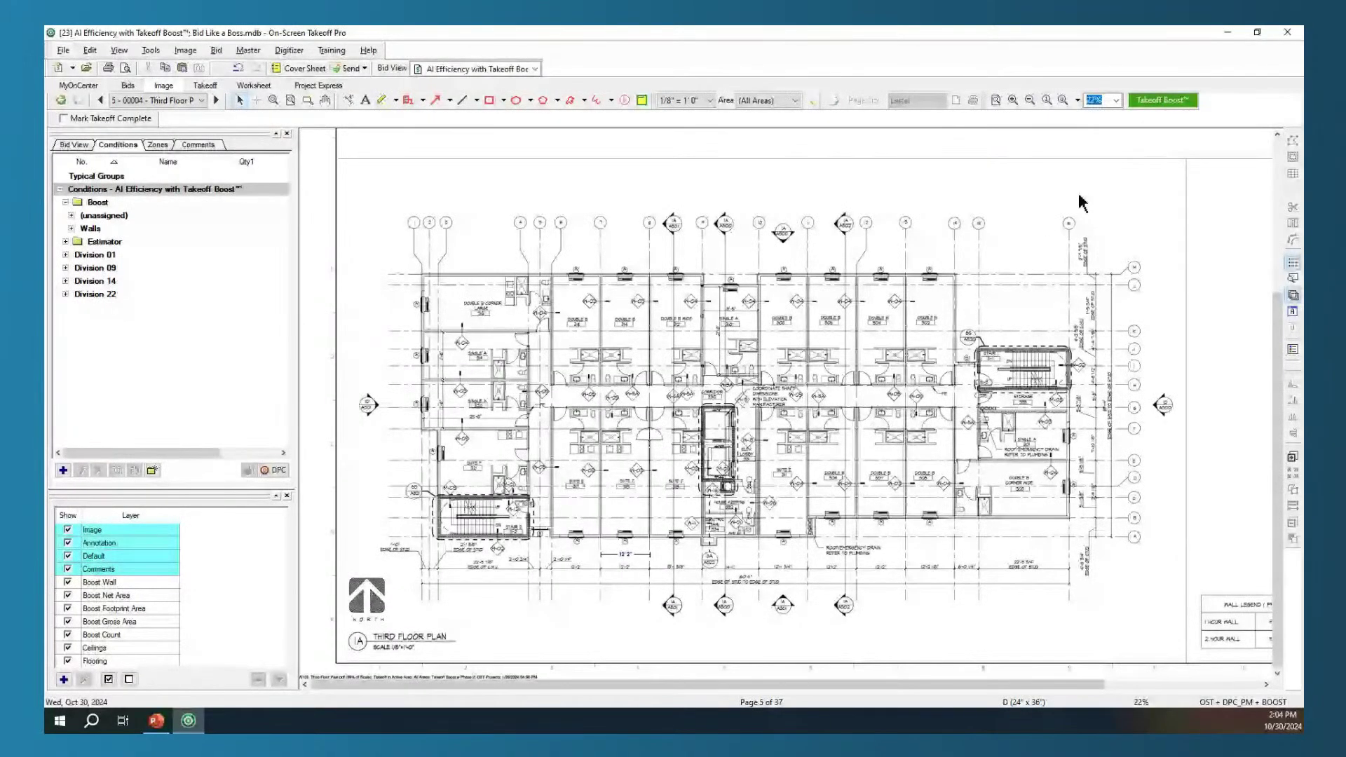
click(1156, 101)
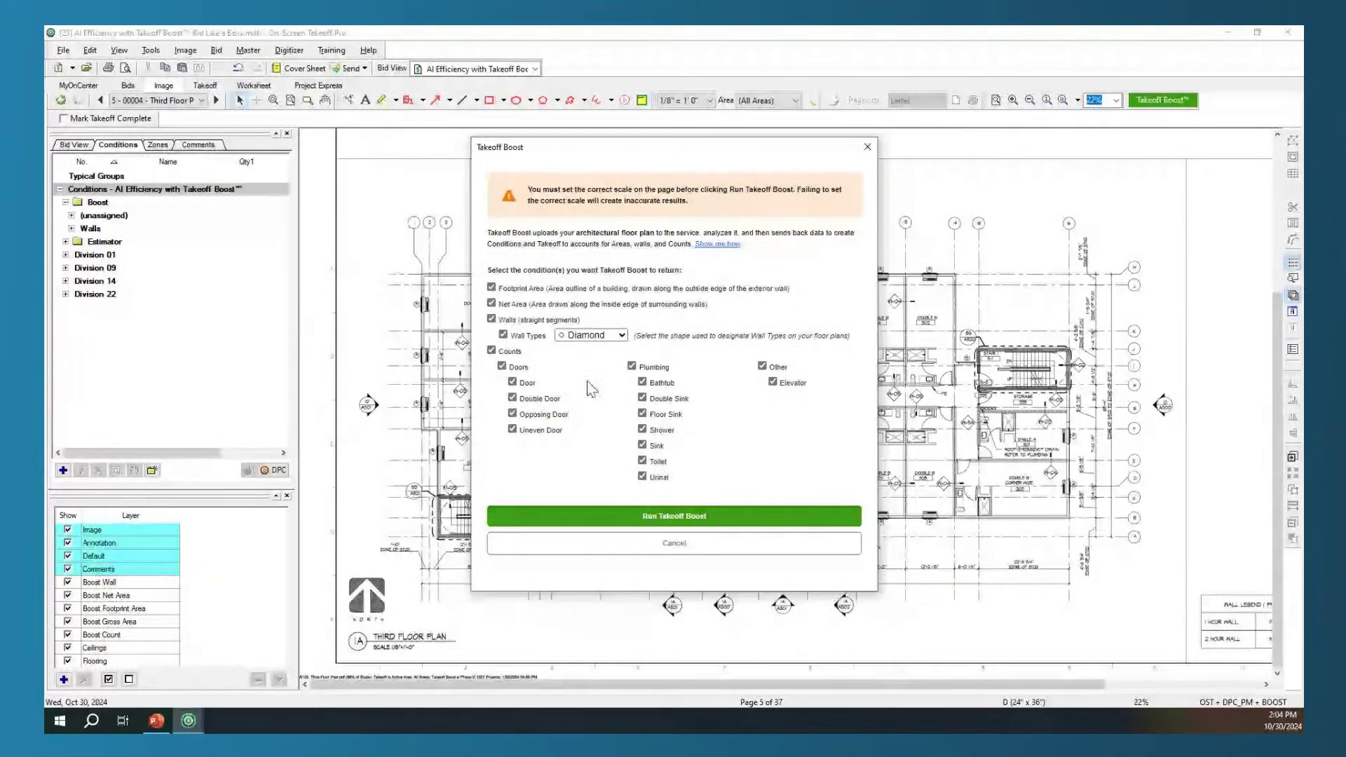
click(491, 351)
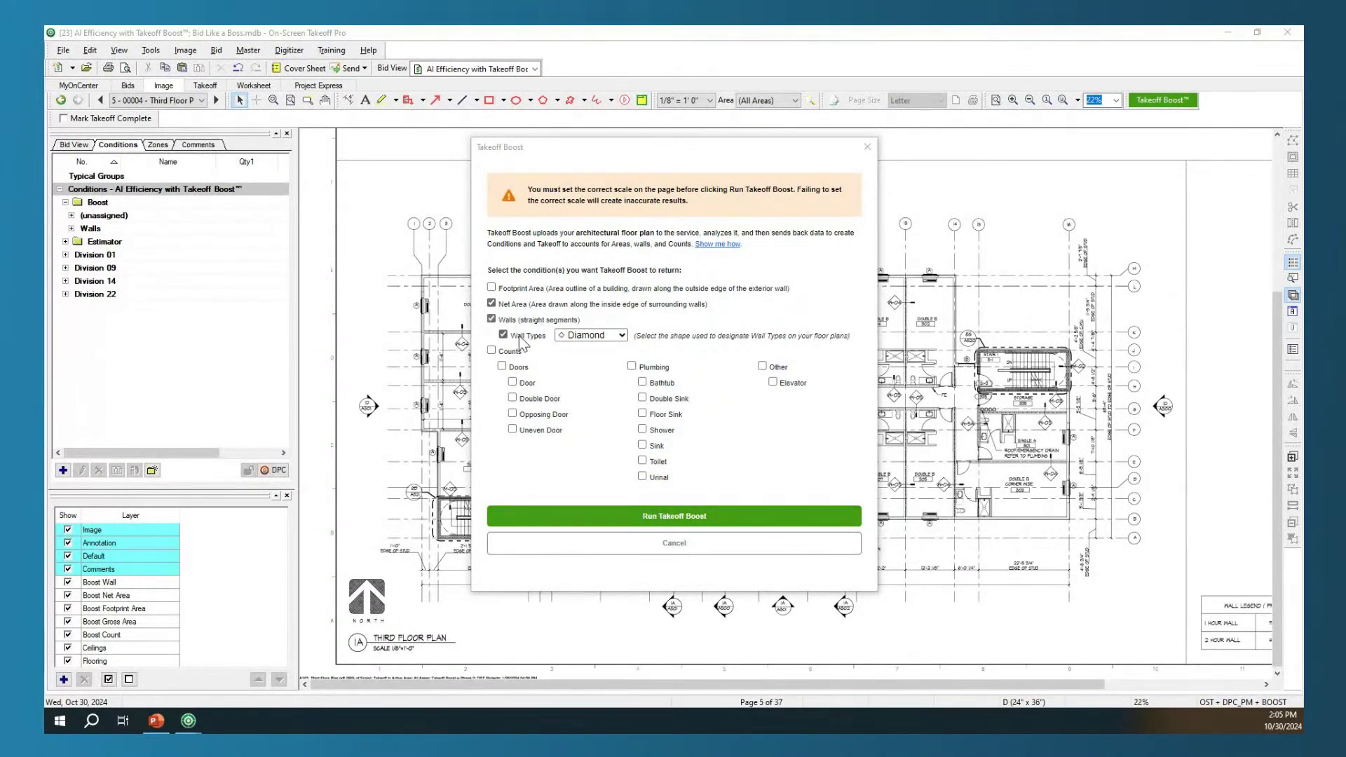
click(675, 520)
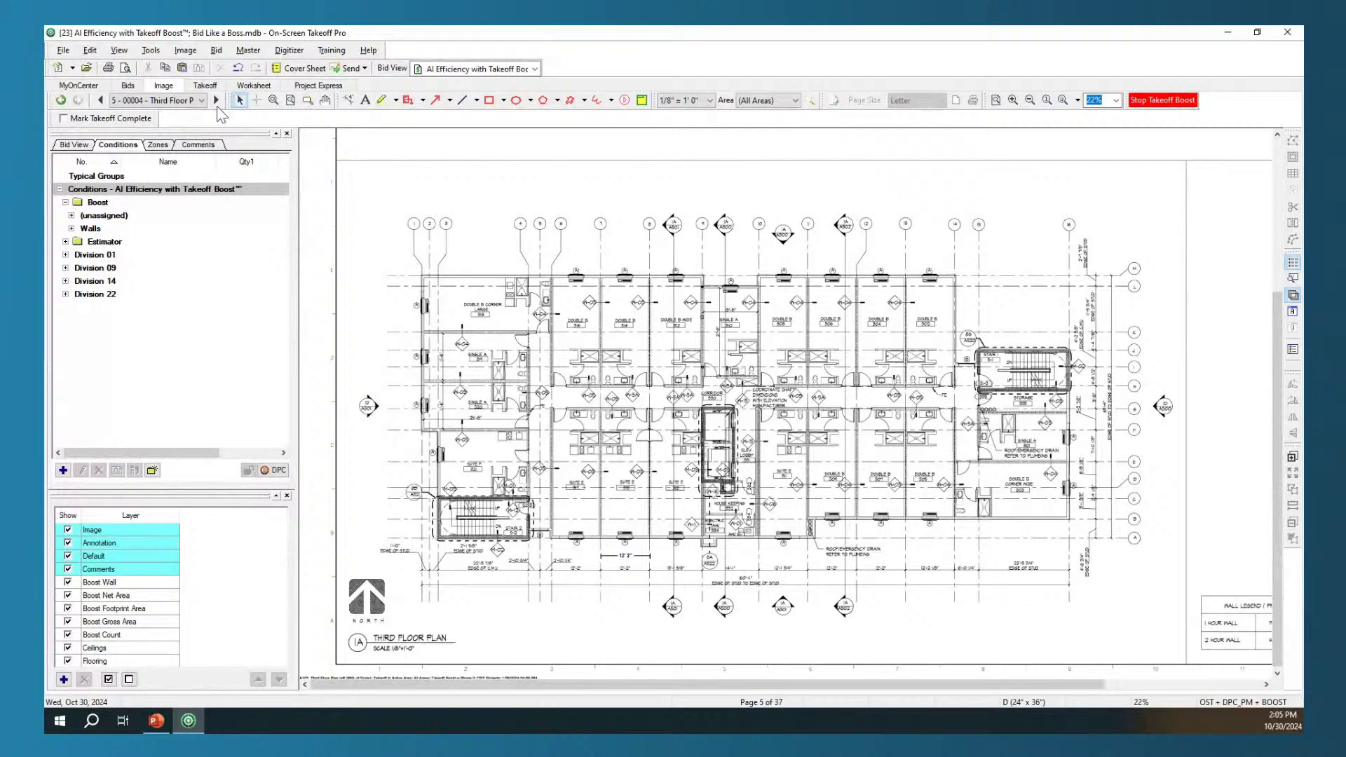
Go to the A120 floor plan on page 6 and run Takeoff Boost for Net Area only, with Walls excluded
click(217, 102)
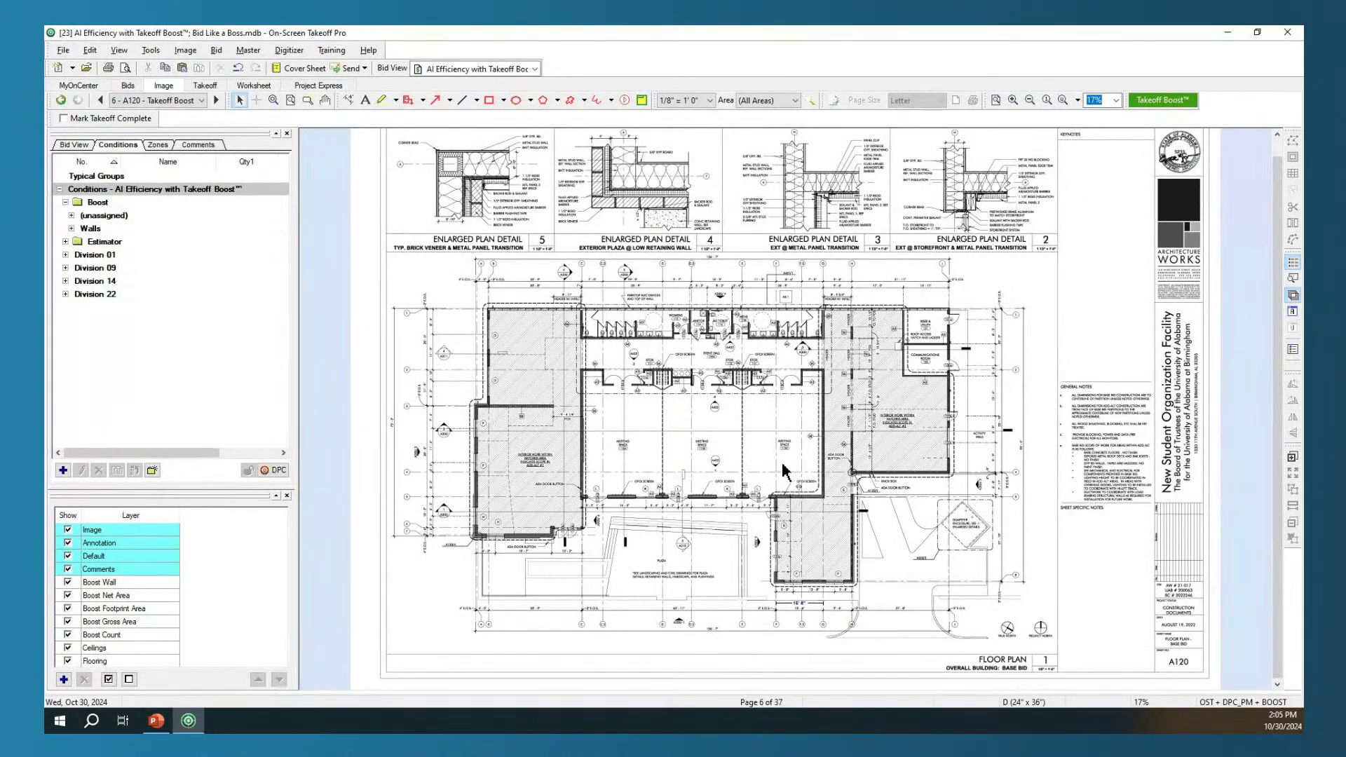
click(1185, 101)
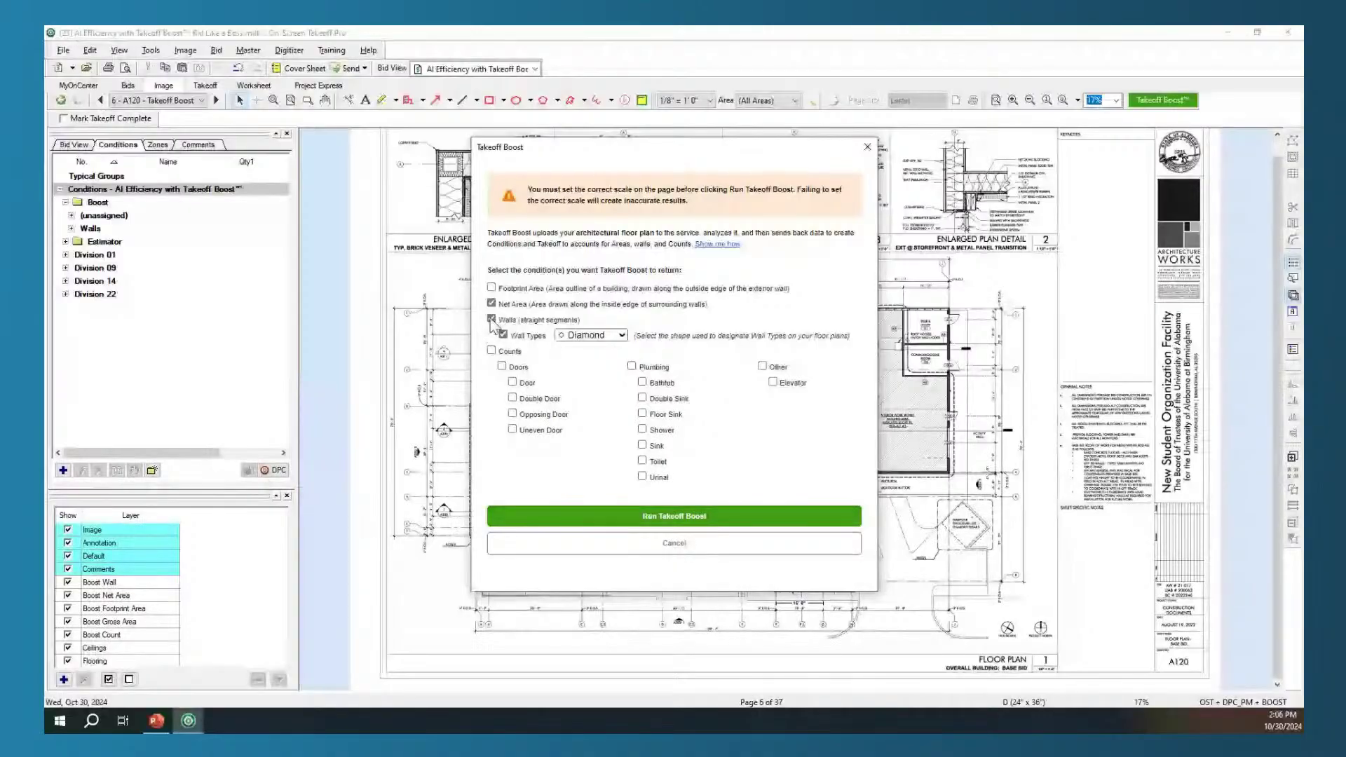
click(531, 317)
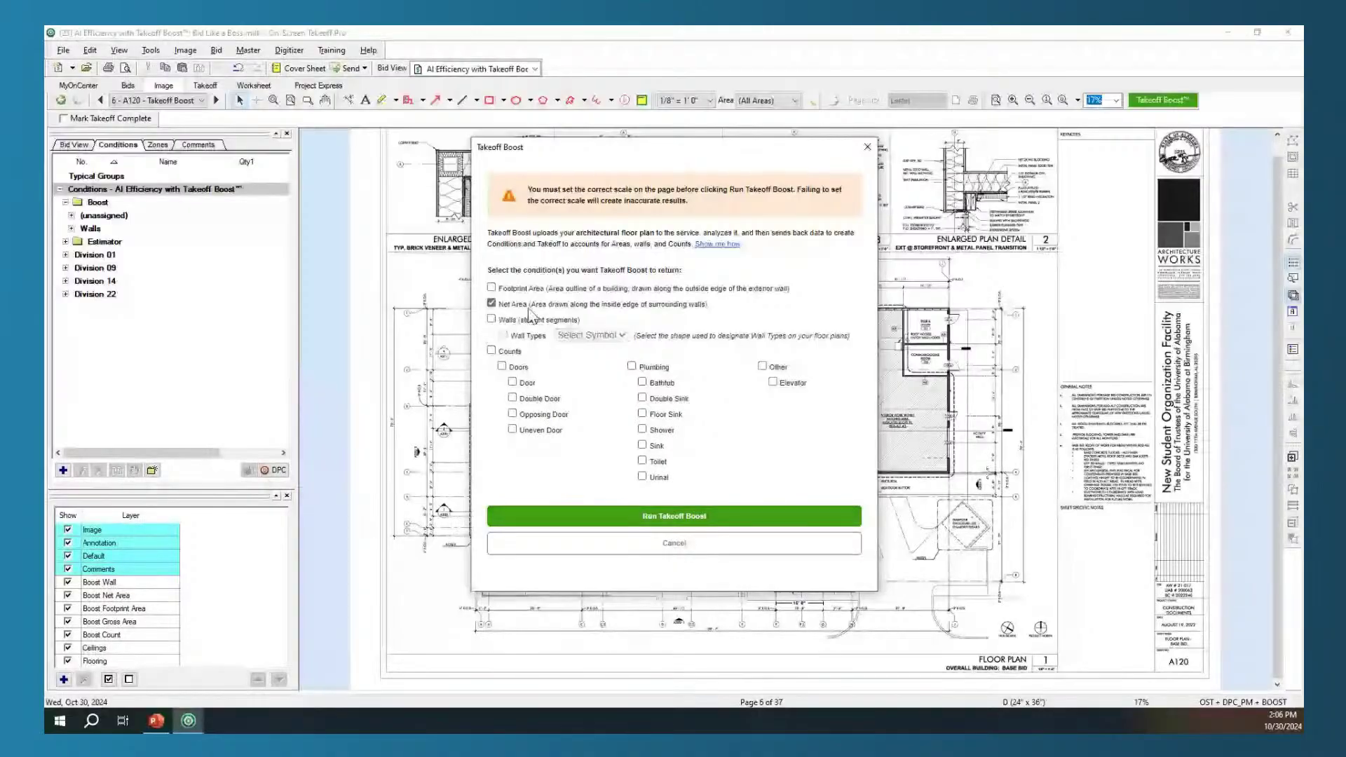
click(695, 519)
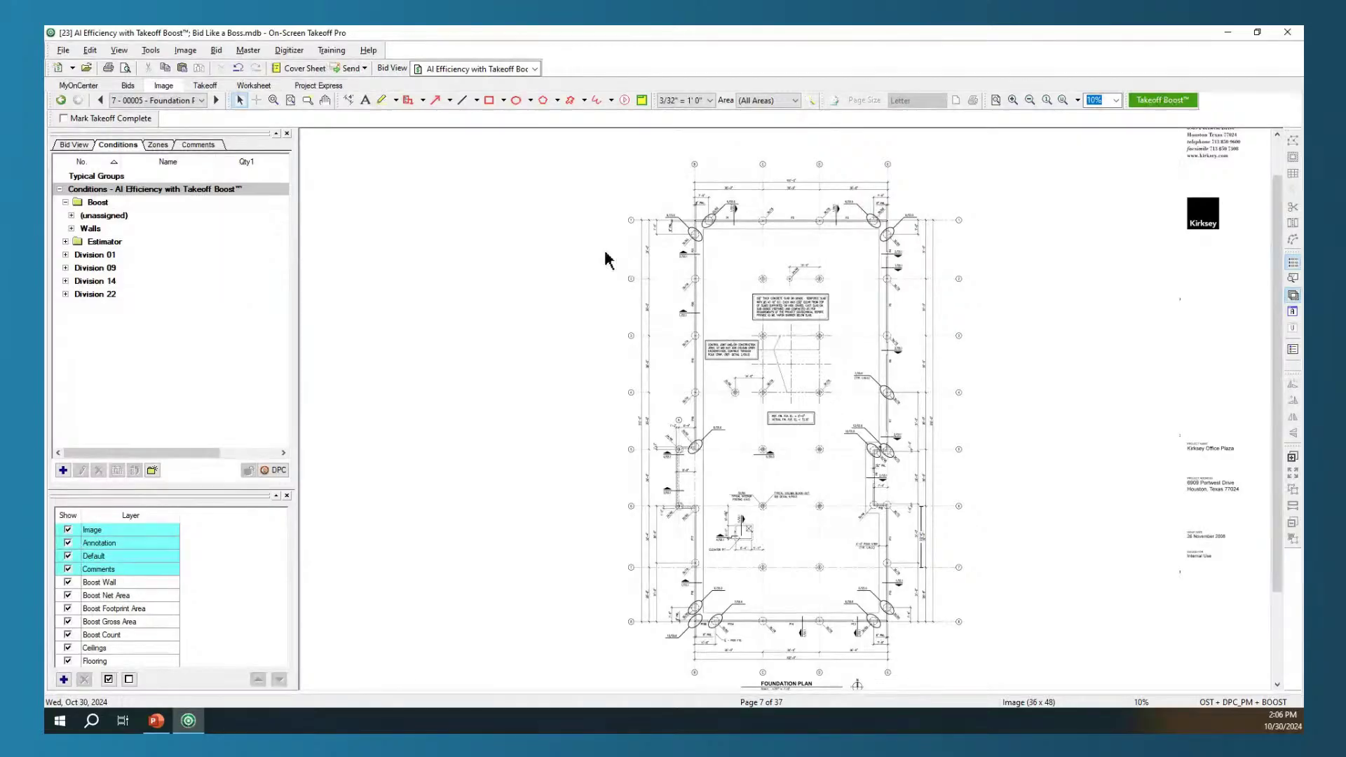
Run Takeoff Boost on the page 7 Foundation Plan with Footprint Area and Walls selected and Net Area excluded
click(1160, 101)
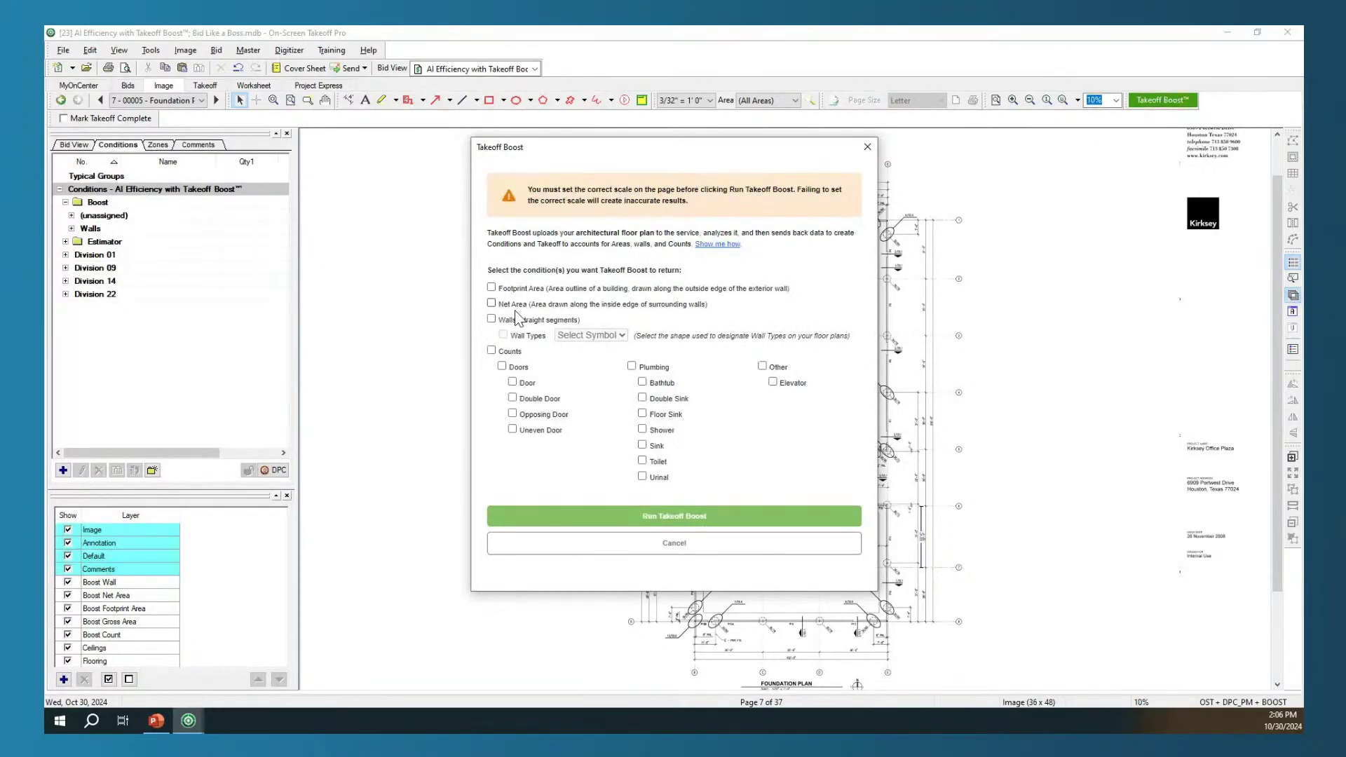
click(517, 309)
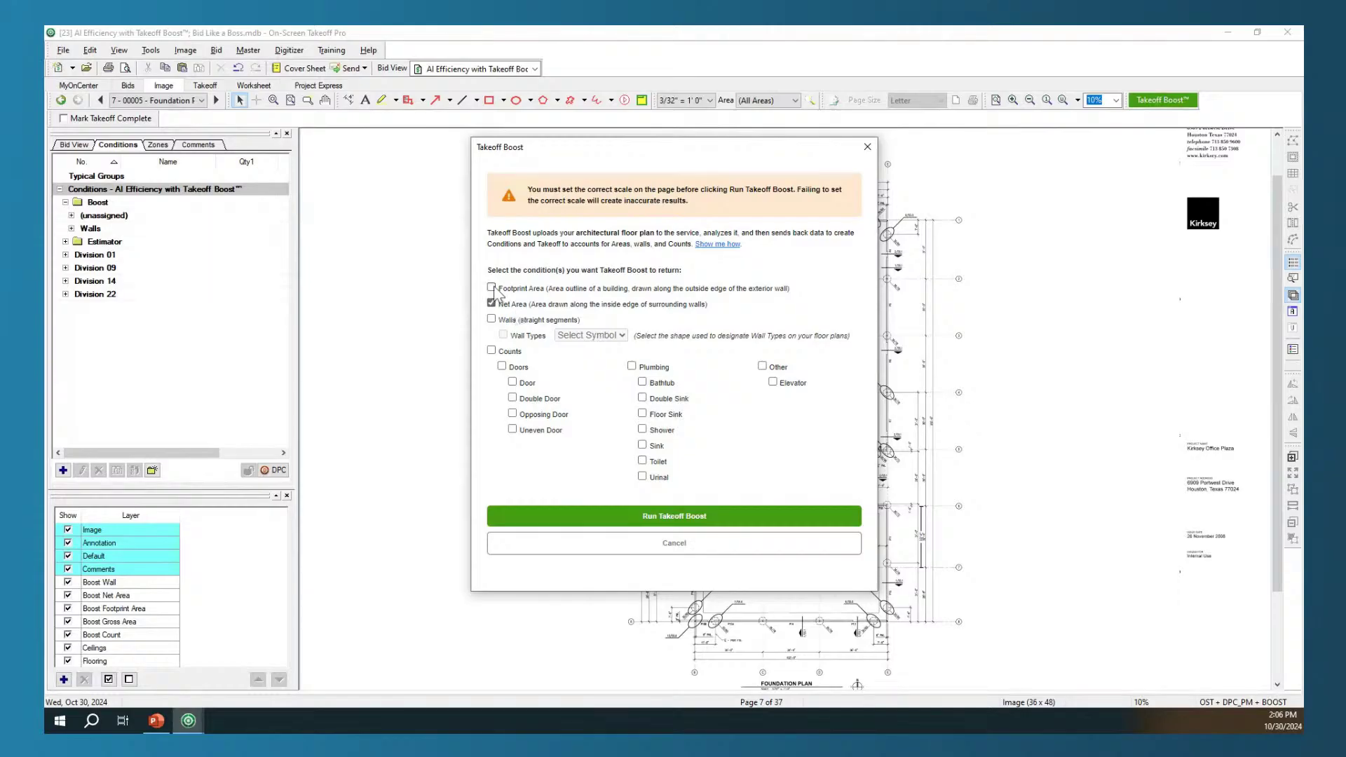
click(493, 289)
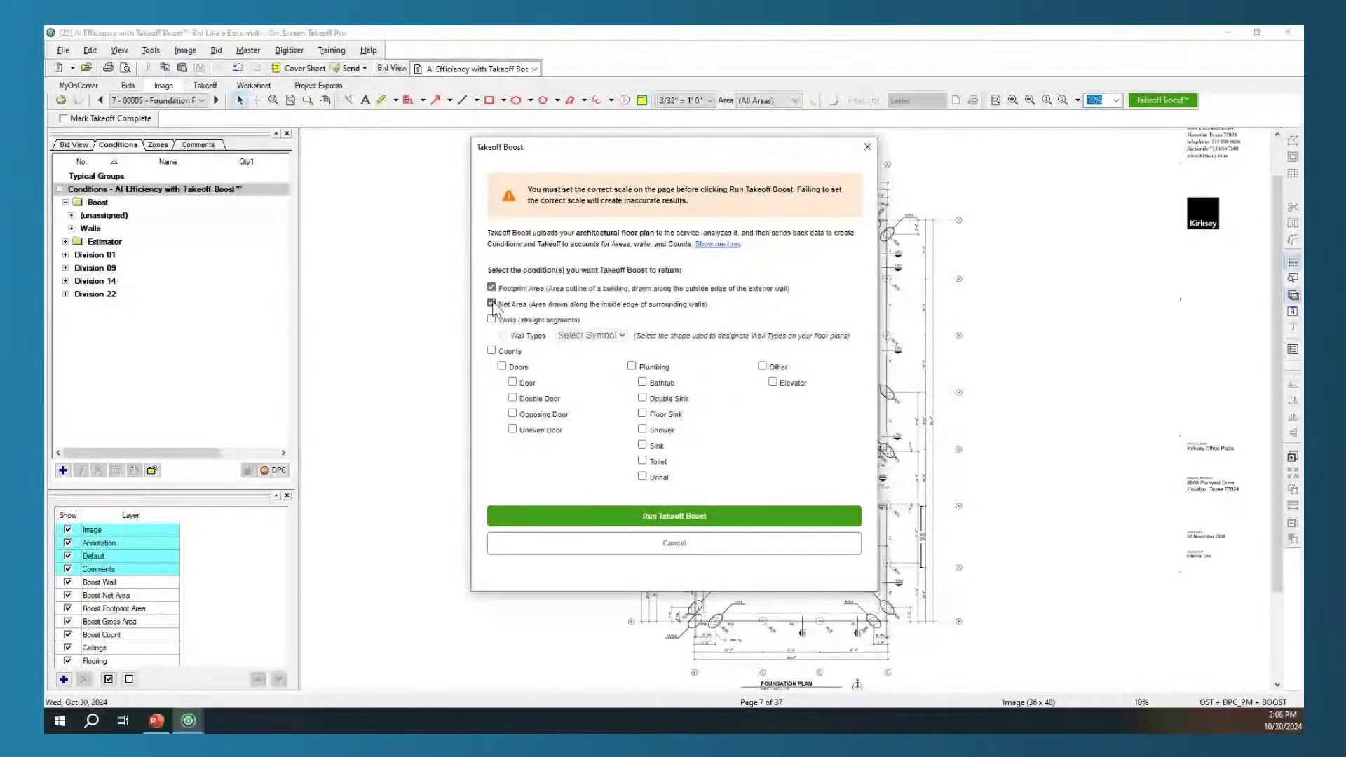
click(493, 306)
click(492, 319)
click(628, 516)
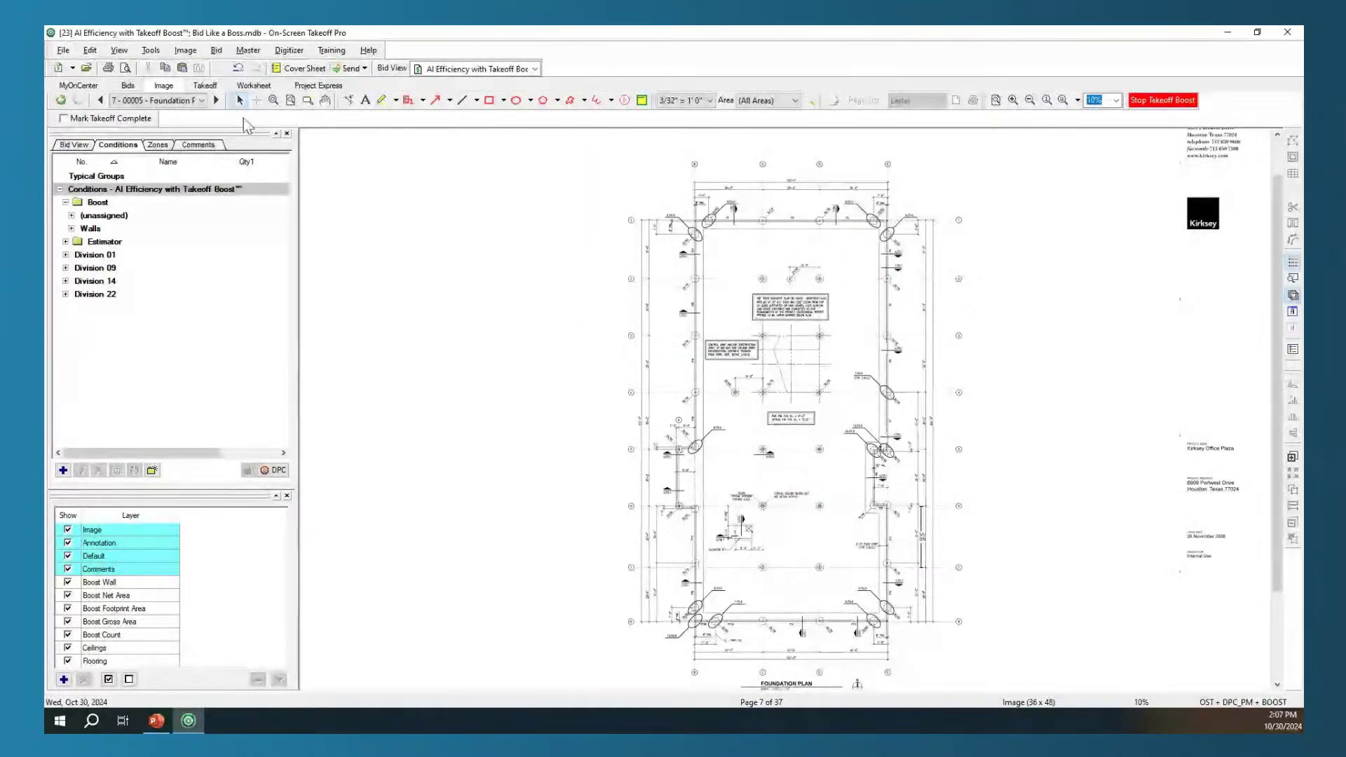
Go to the A2.41 reflected ceiling plan on page 8 and run Takeoff Boost with area and wall conditions, leaving out Counts
click(216, 100)
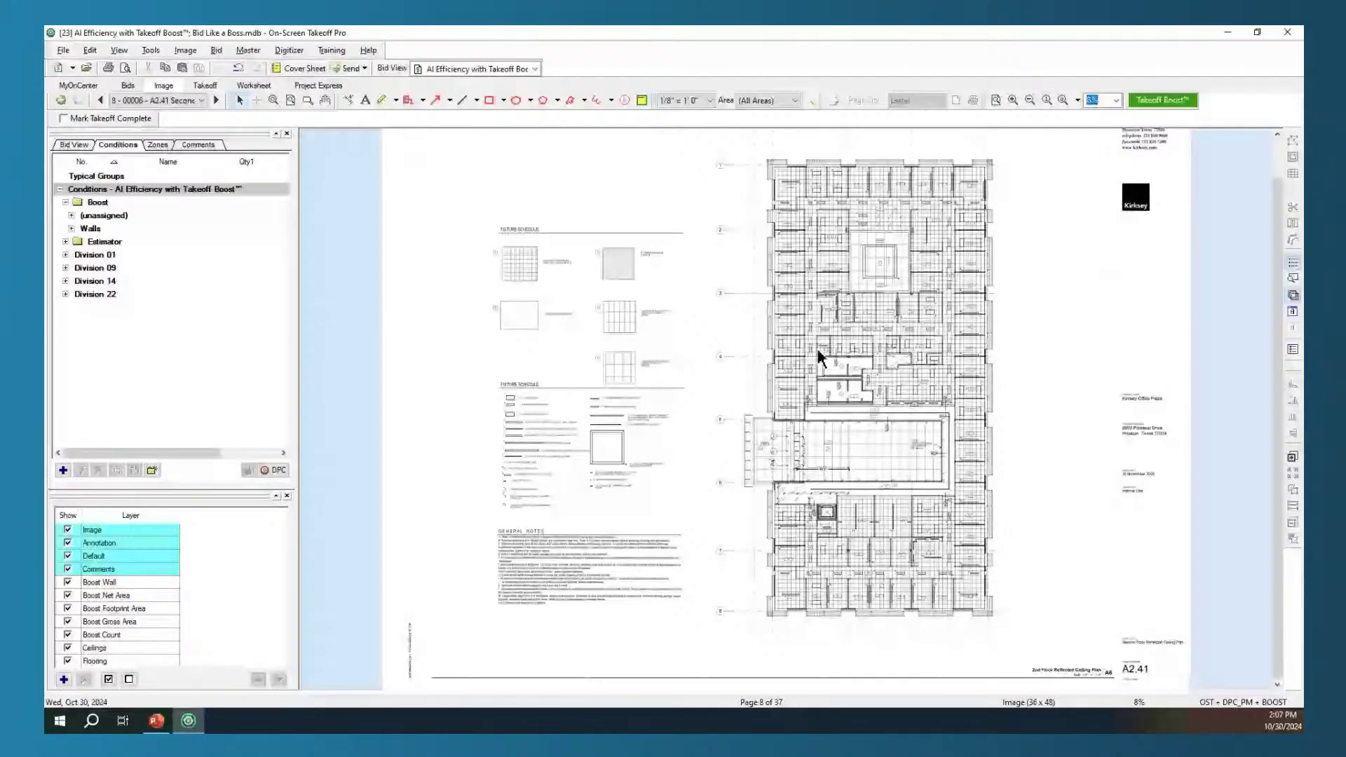
click(1168, 104)
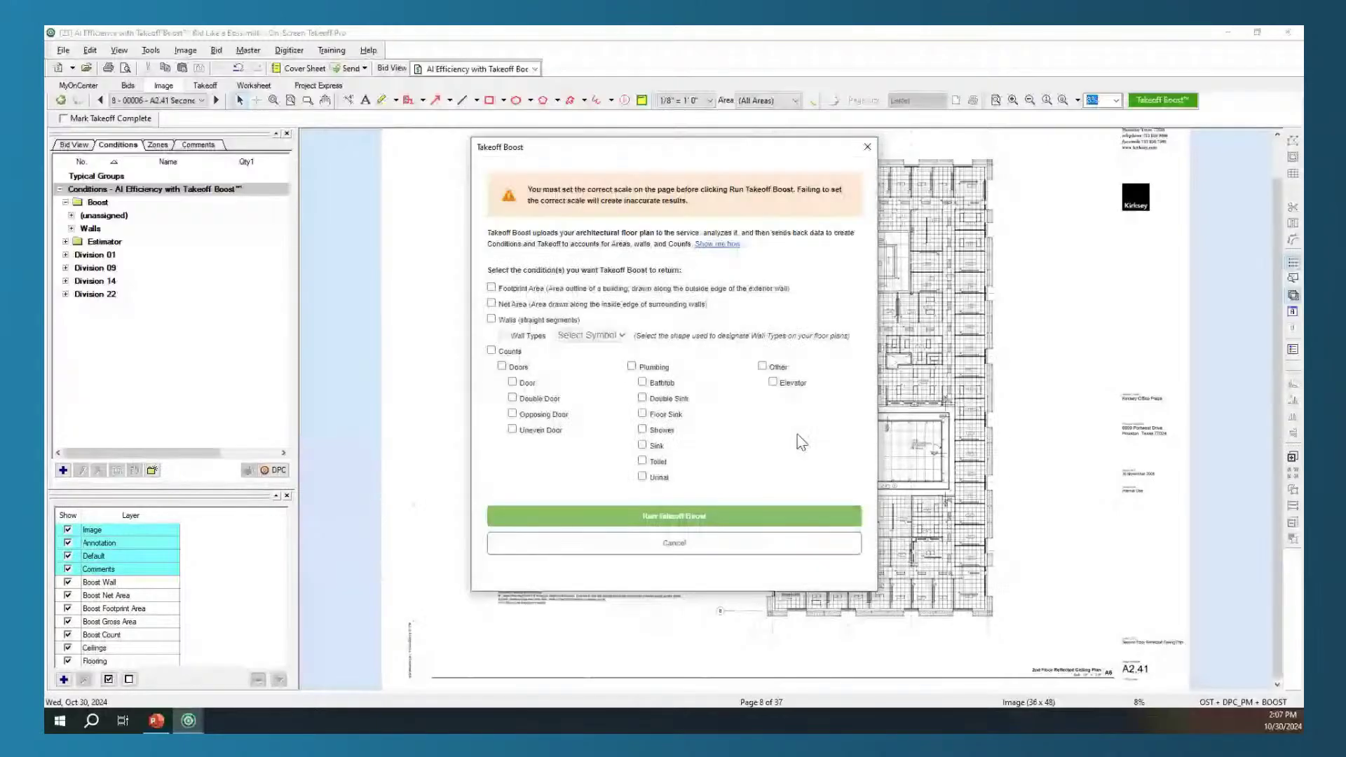
click(492, 287)
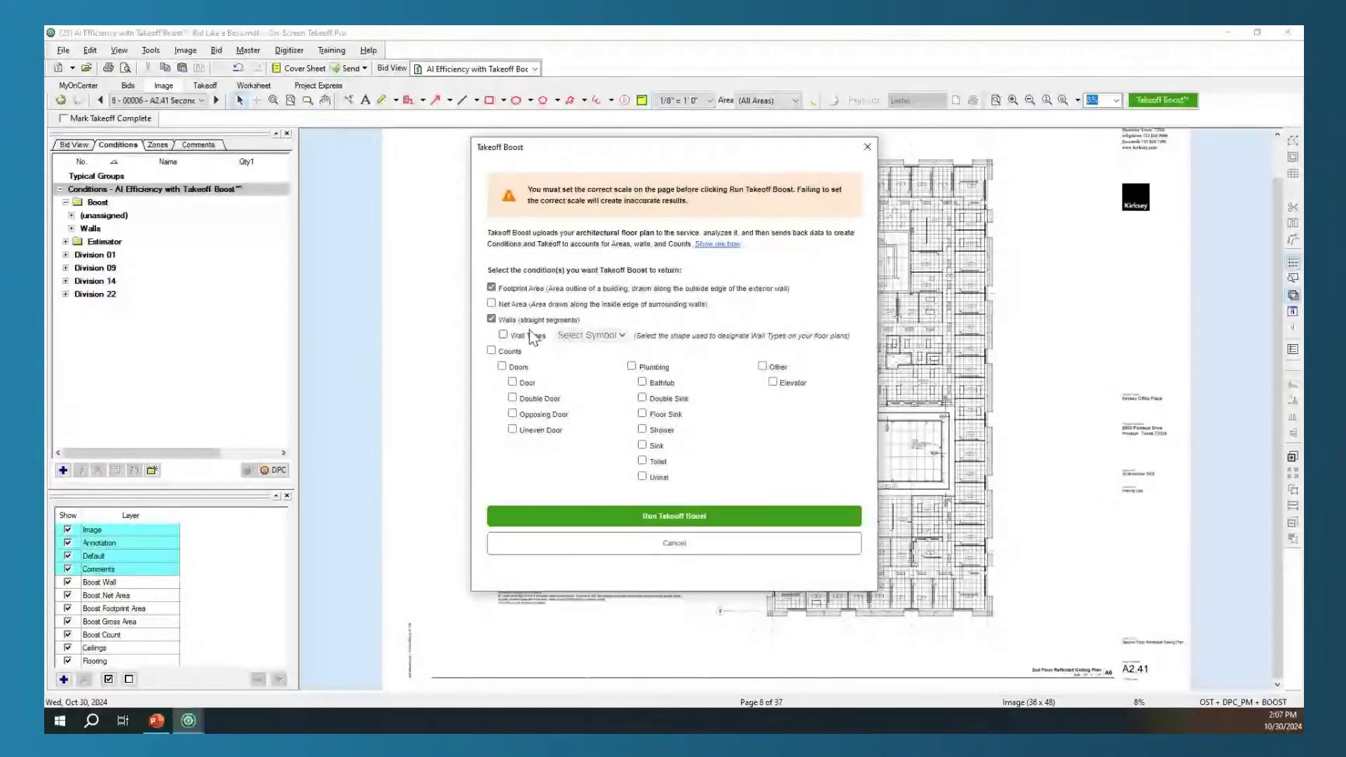
click(492, 319)
click(492, 303)
click(501, 322)
click(683, 519)
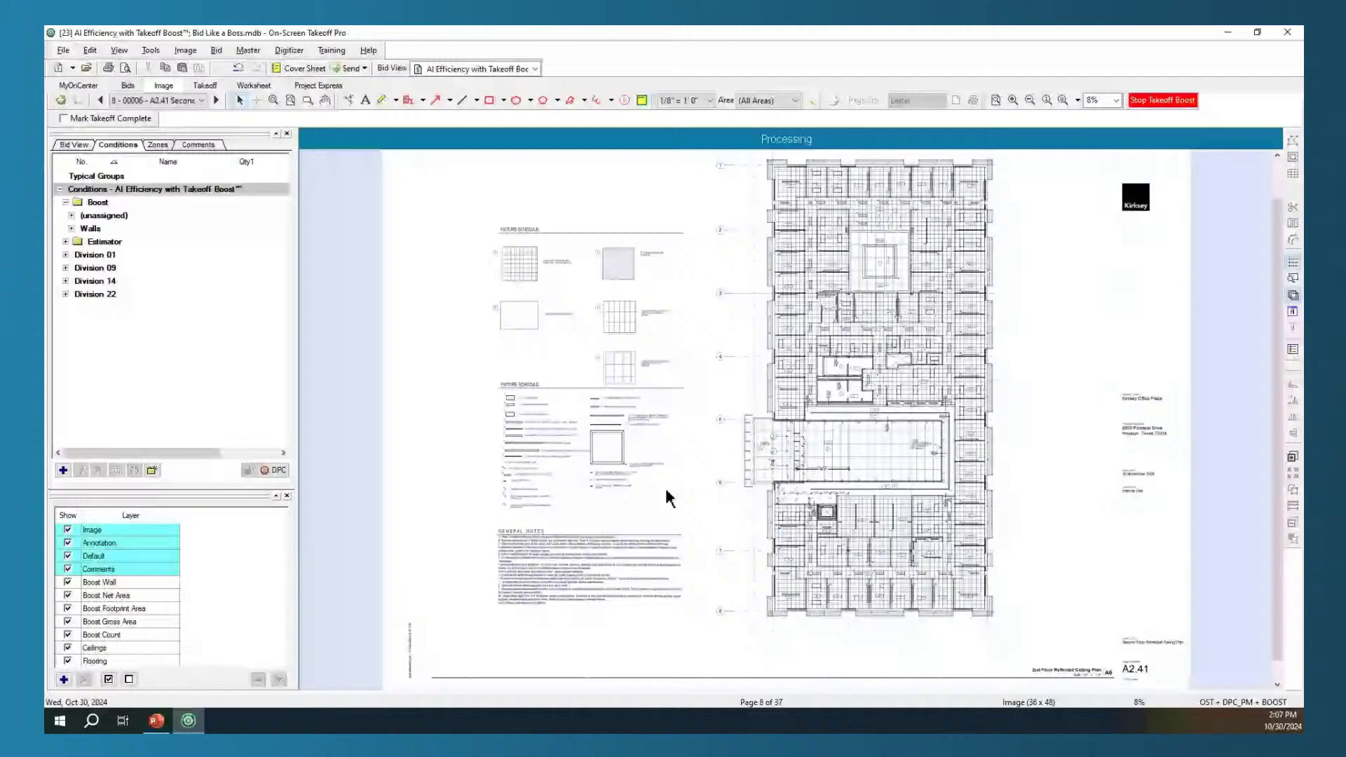
Examine the fixture schedule beside the second-floor reflected ceiling plan
scroll(670, 499, up, 1)
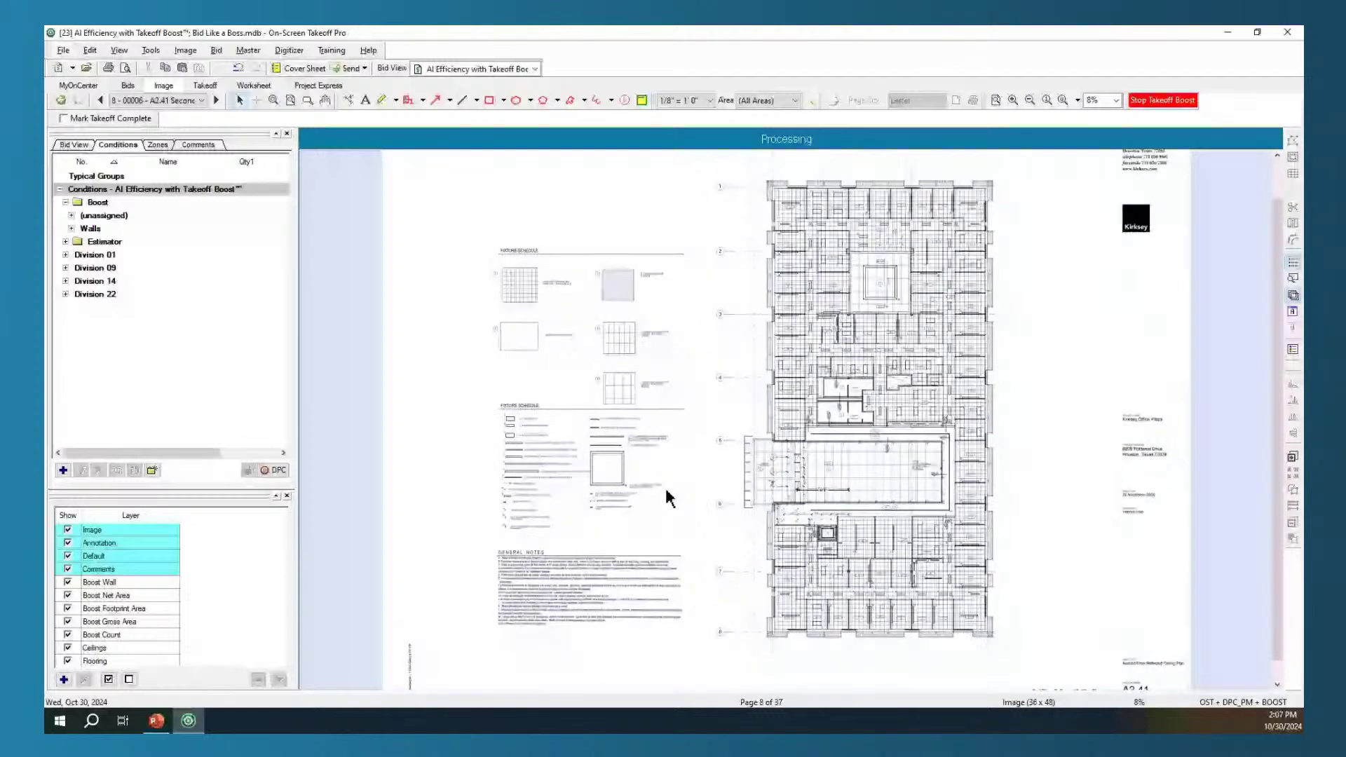
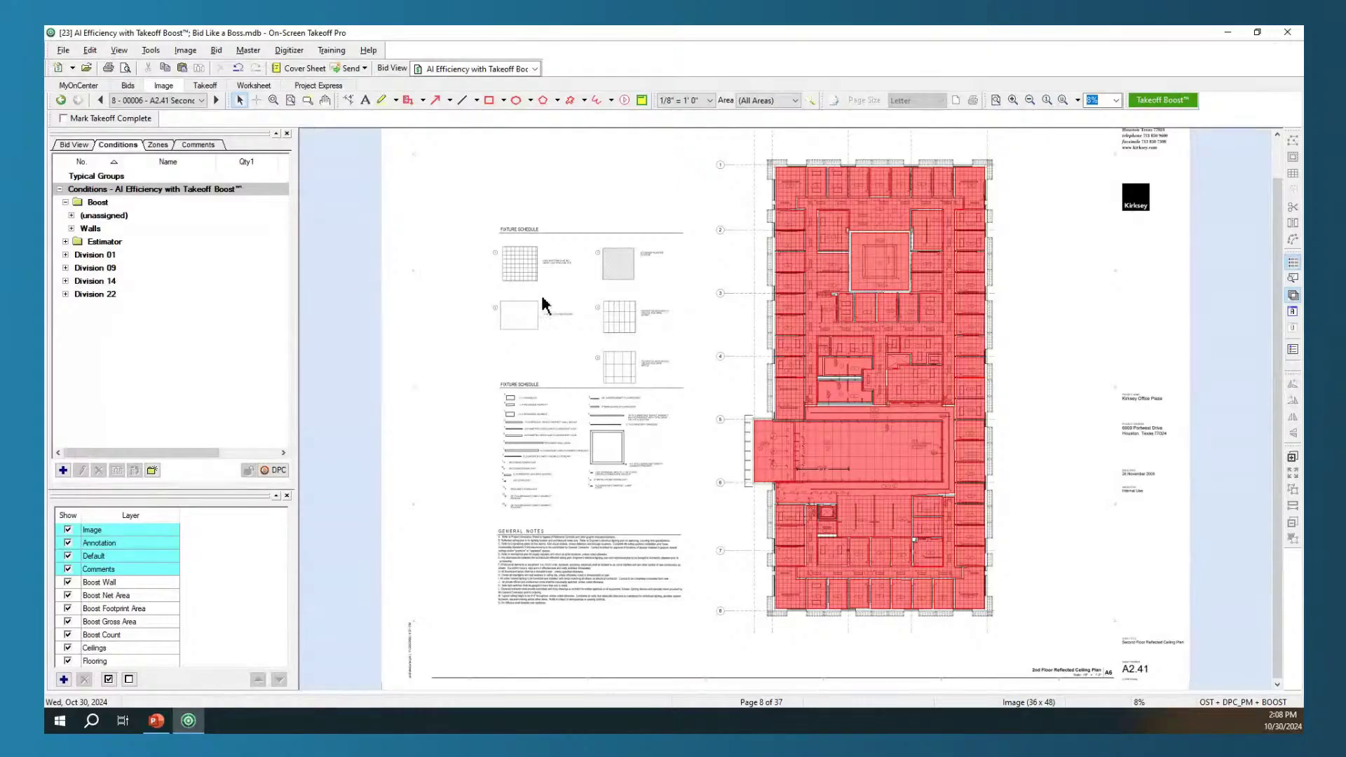
scroll(577, 315, up, 1)
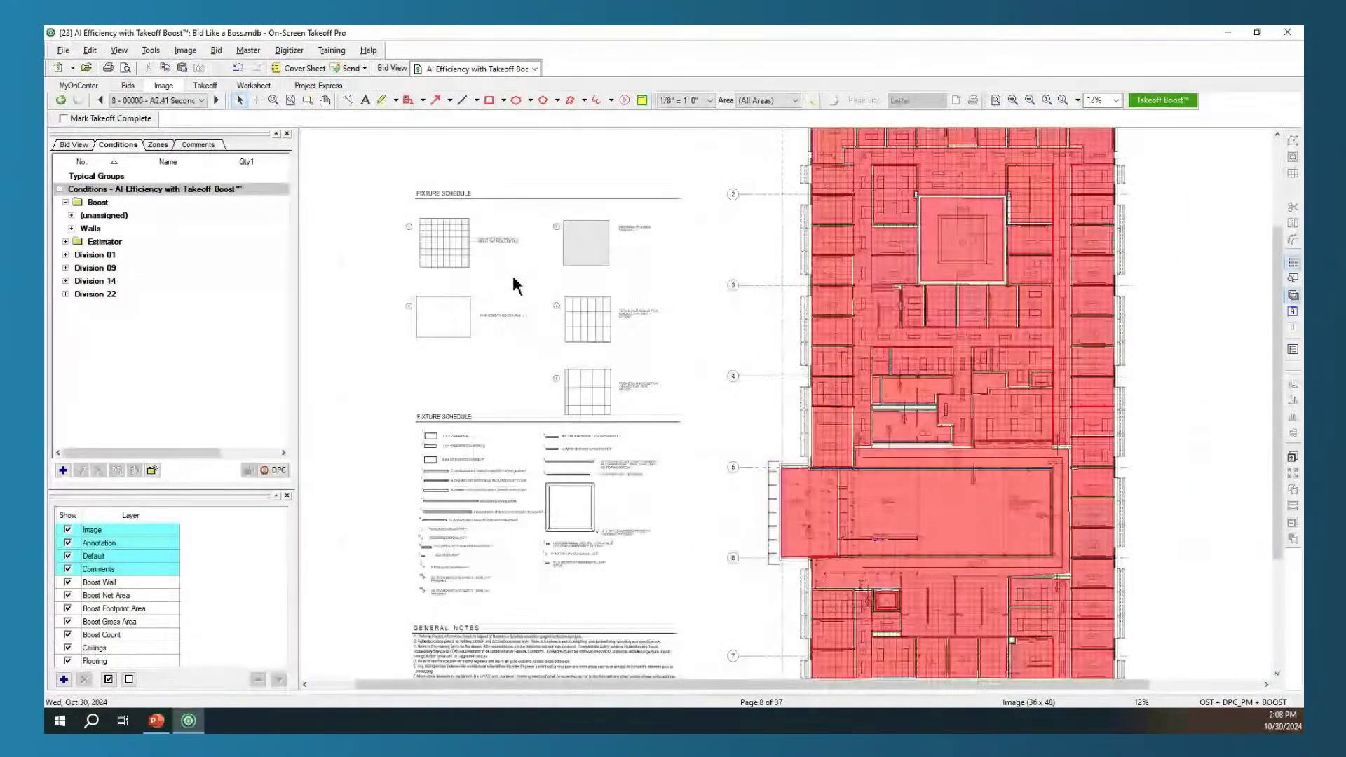
scroll(512, 279, up, 2)
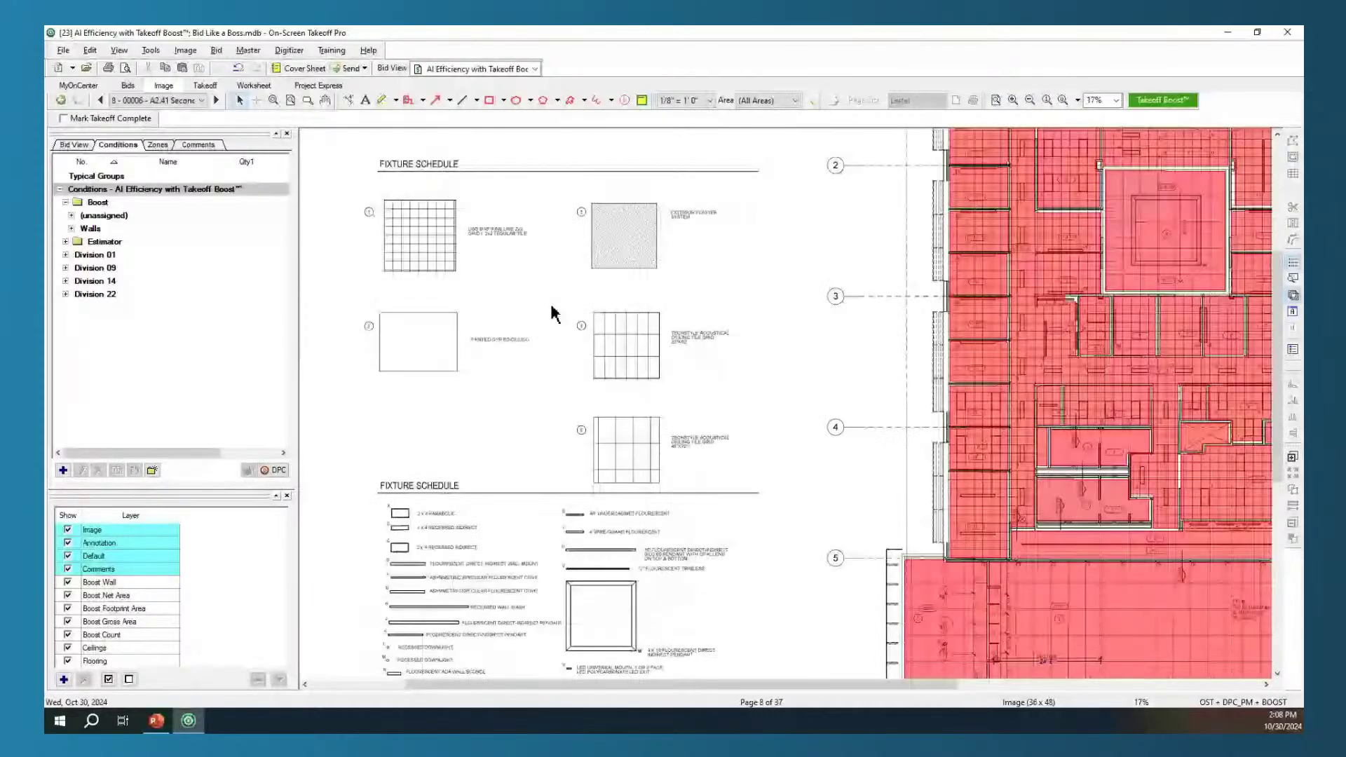
Select all the boosted area takeoff on the second-floor reflected ceiling plan and reassign it to the Division 09 ACT Ceiling condition
scroll(555, 314, down, 2)
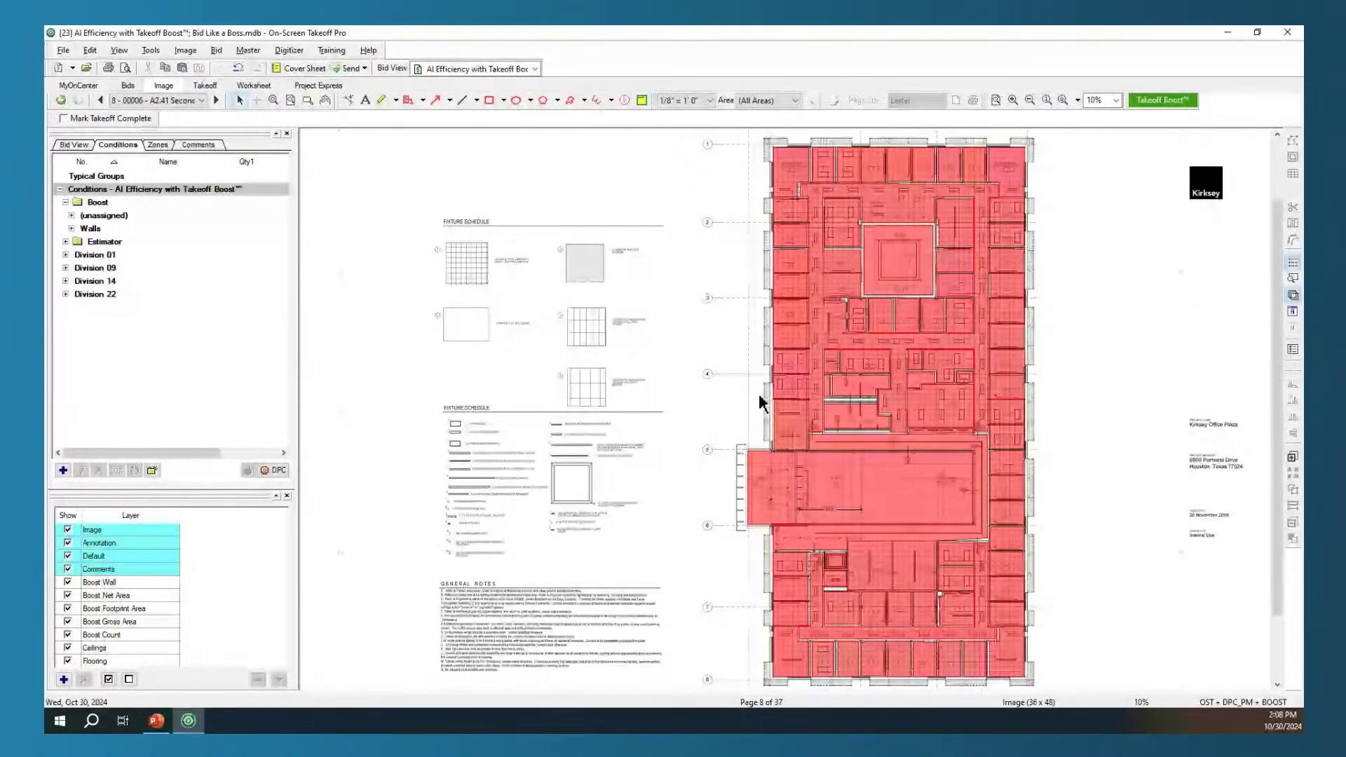
click(65, 268)
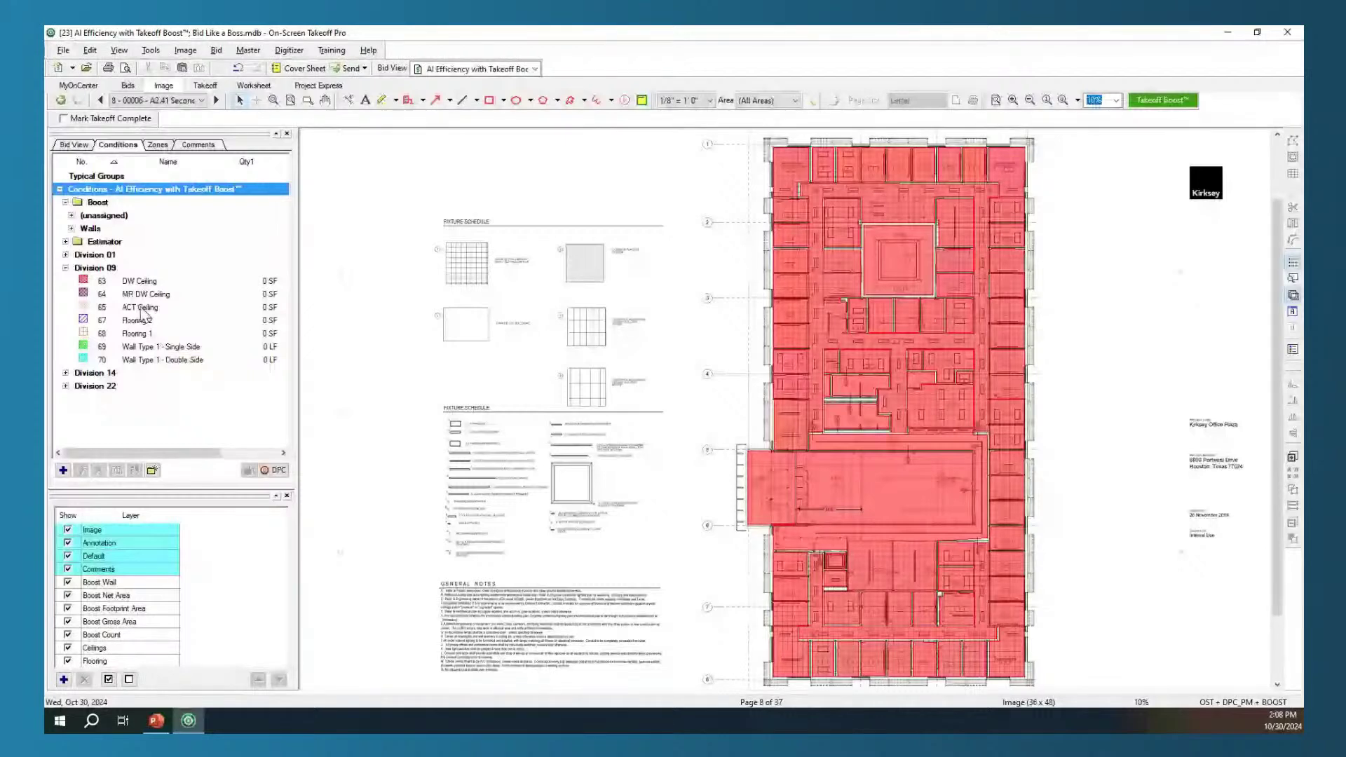
click(165, 309)
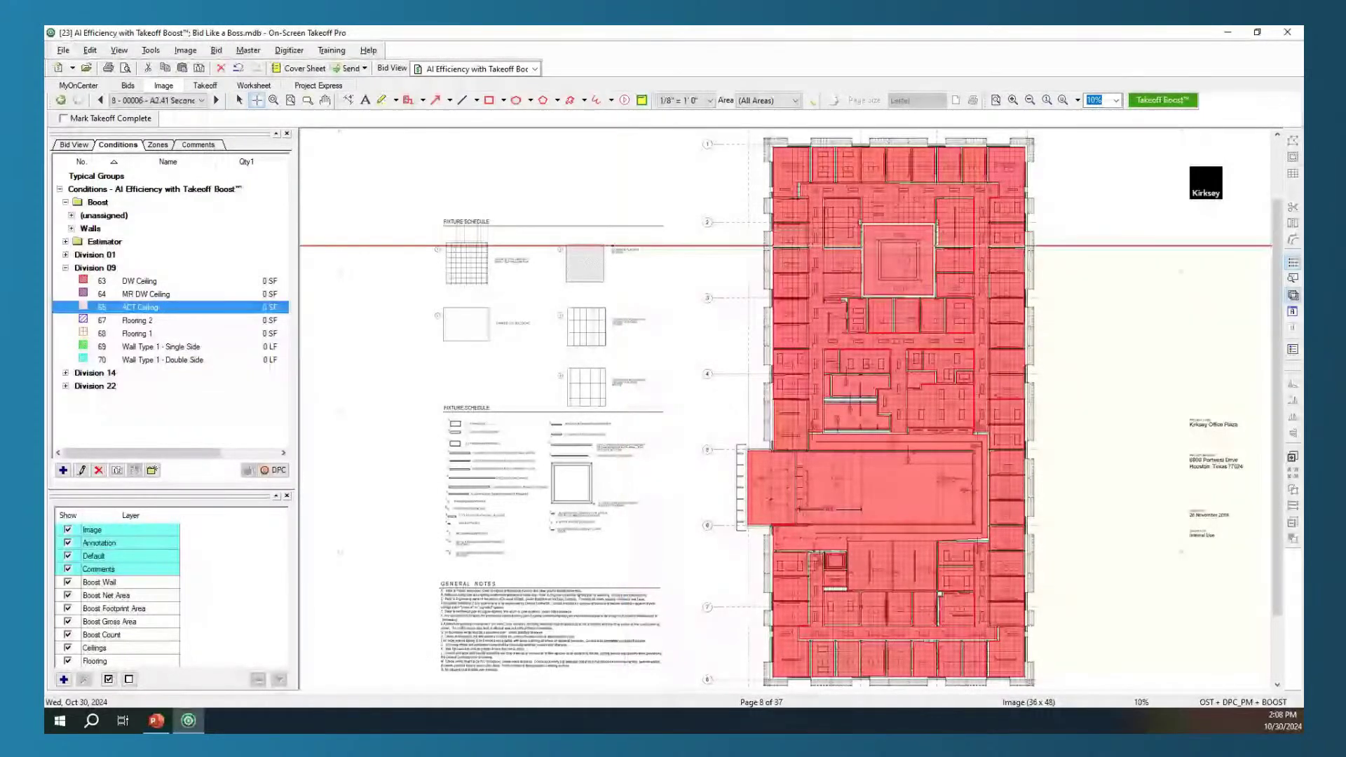
scroll(708, 235, down, 1)
scroll(708, 235, down, 1)
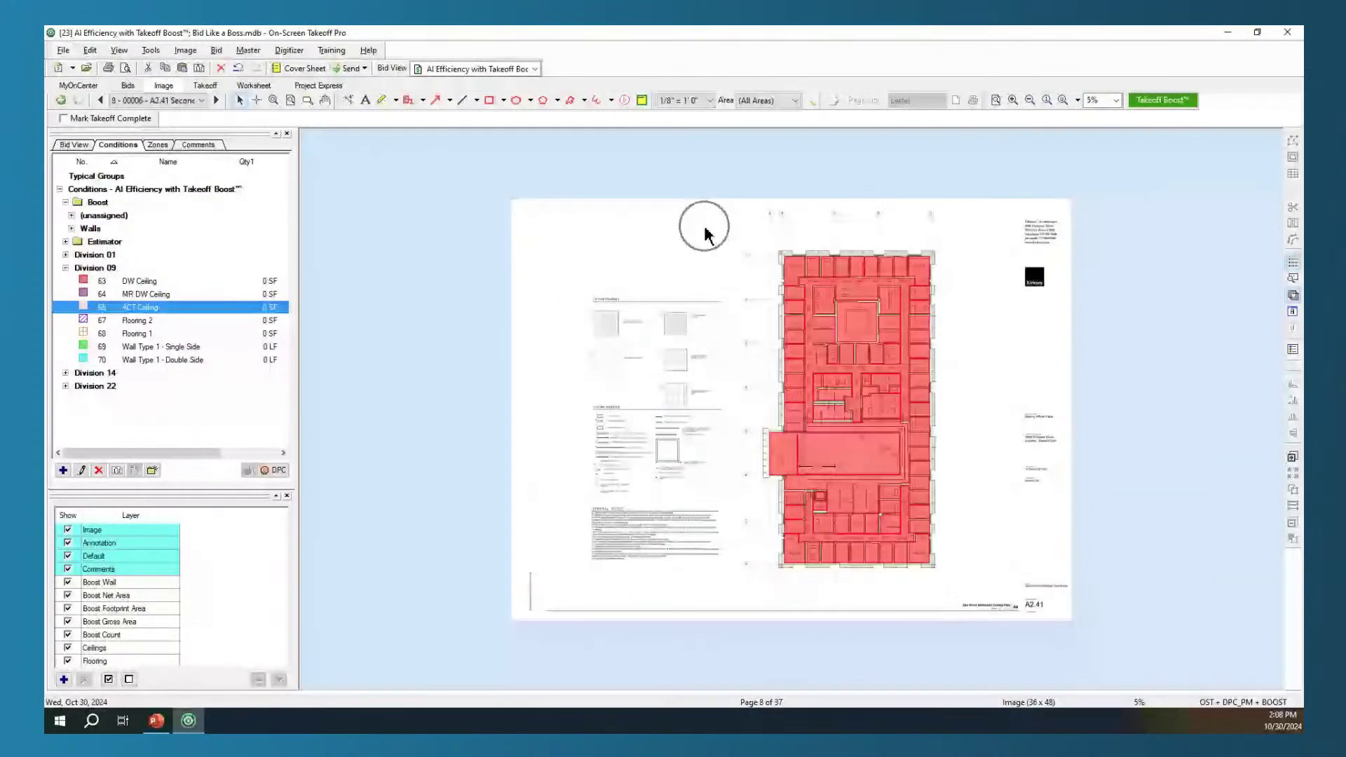
click(705, 234)
drag(731, 235, 984, 584)
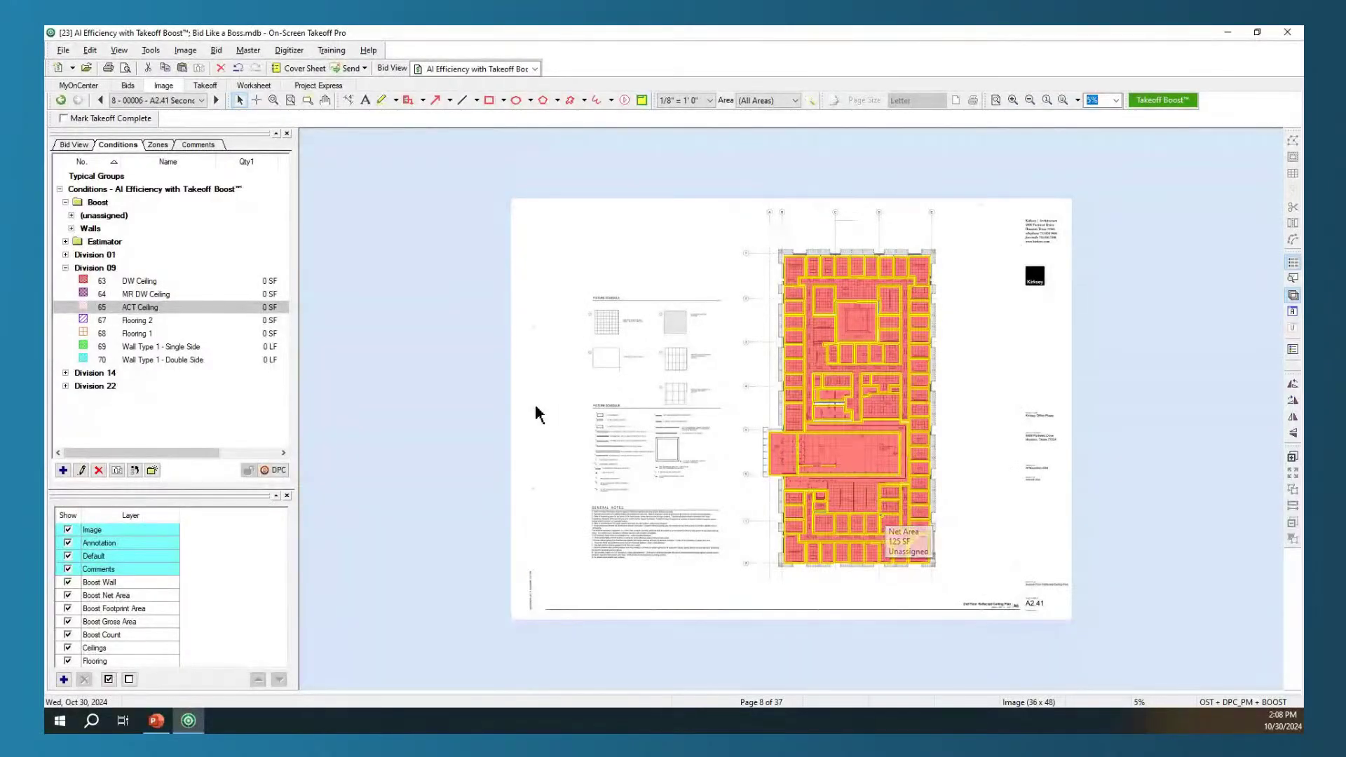
right_click(144, 310)
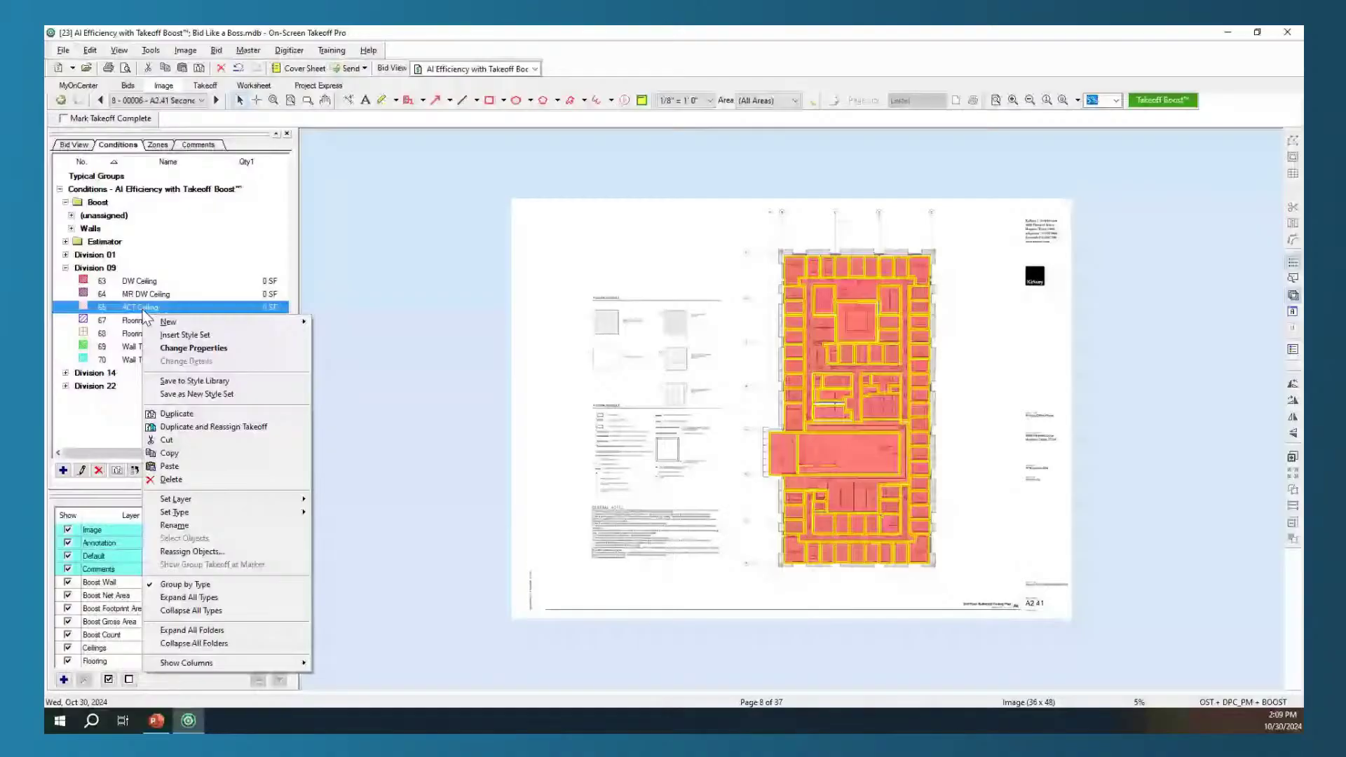
click(188, 553)
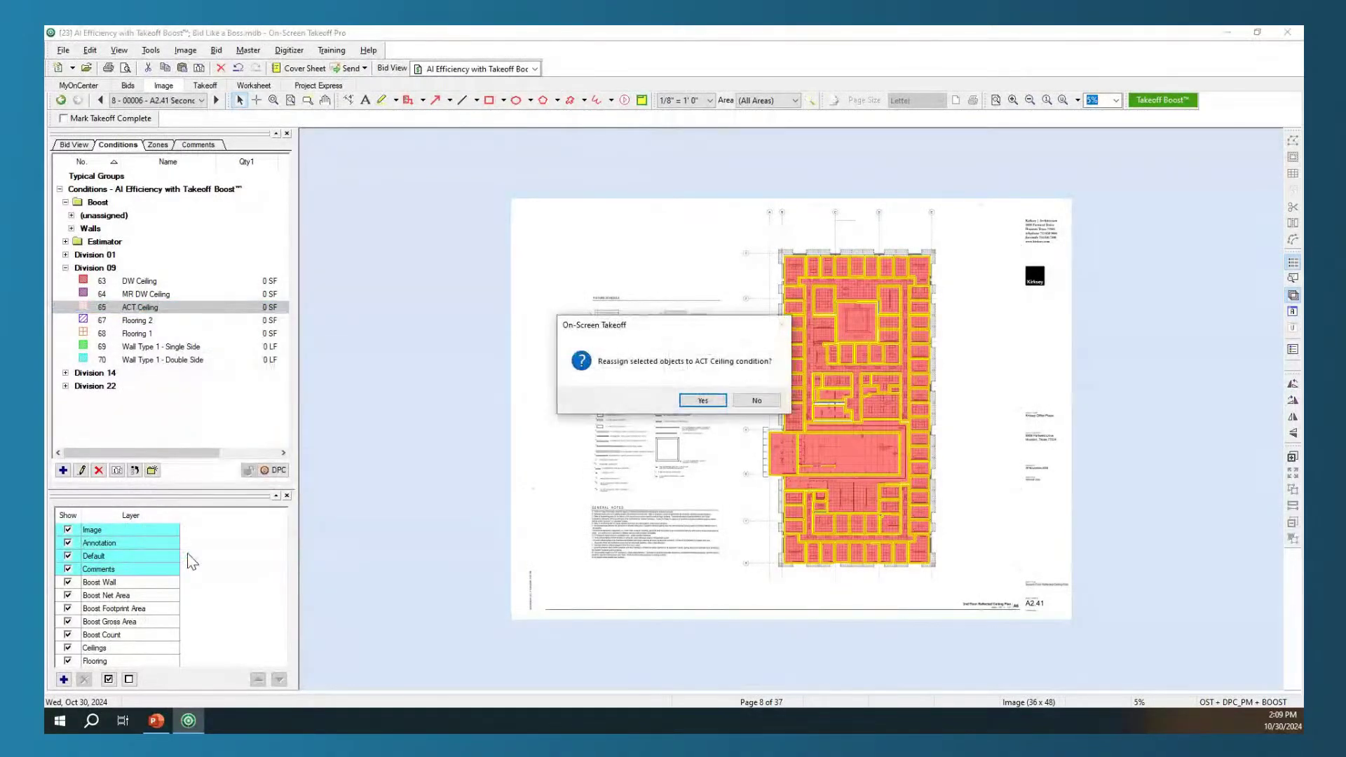
click(702, 402)
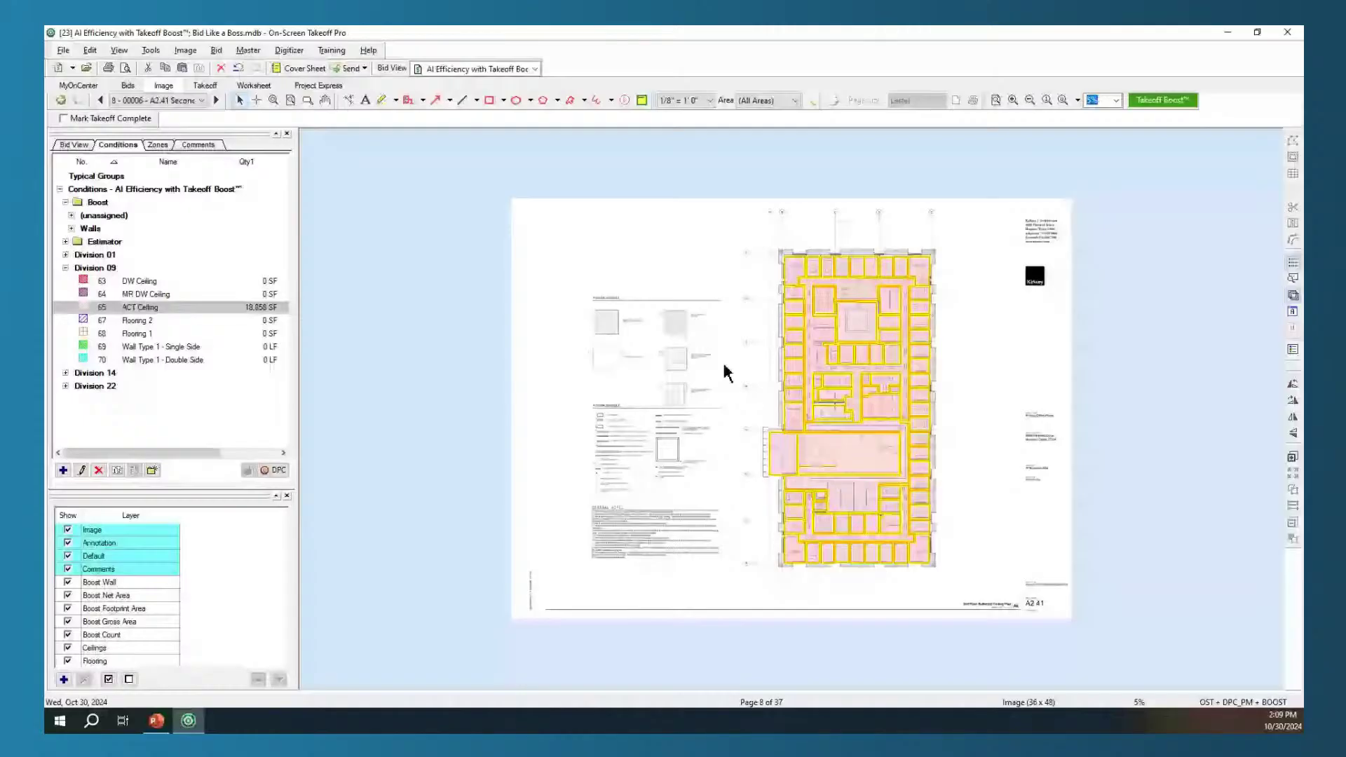
click(726, 371)
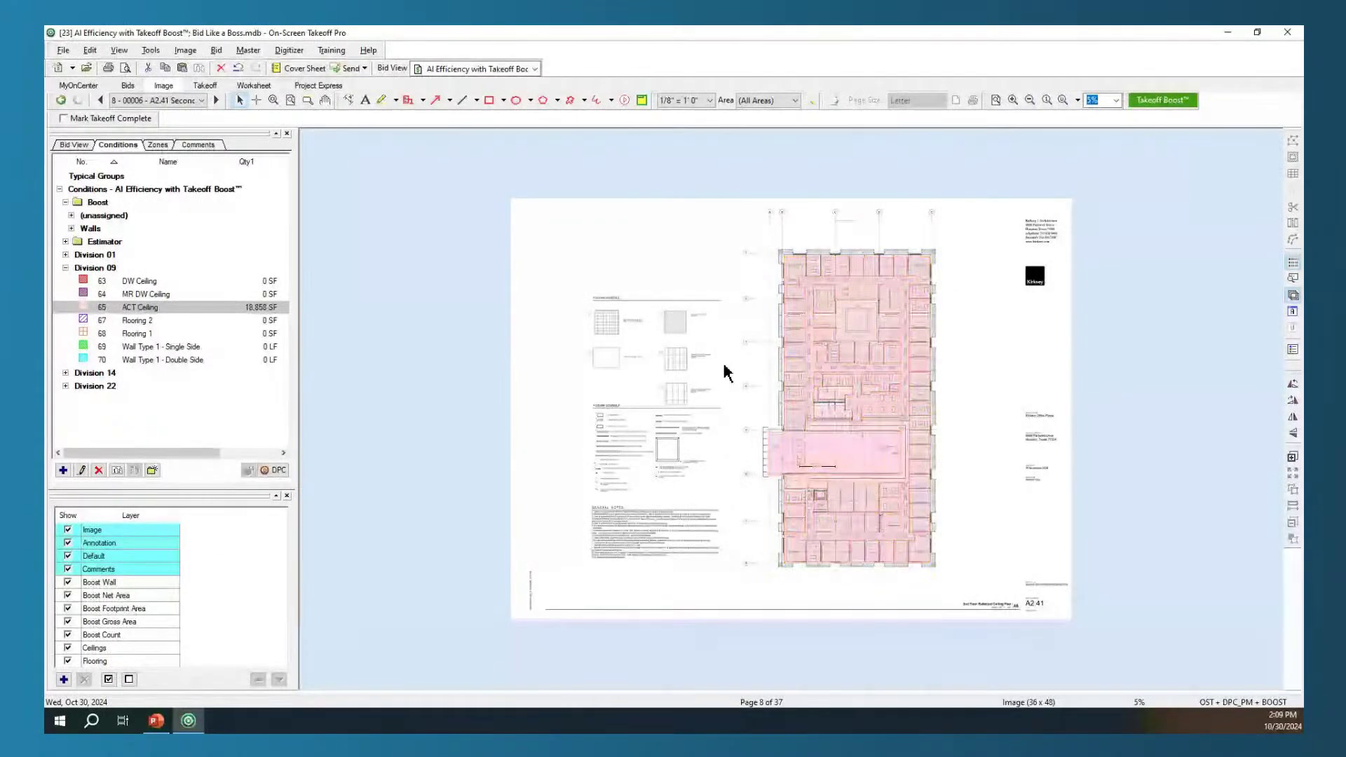
Duplicate the ACT Ceiling condition and rename the copy ACT4x6 Ceiling
scroll(833, 460, up, 2)
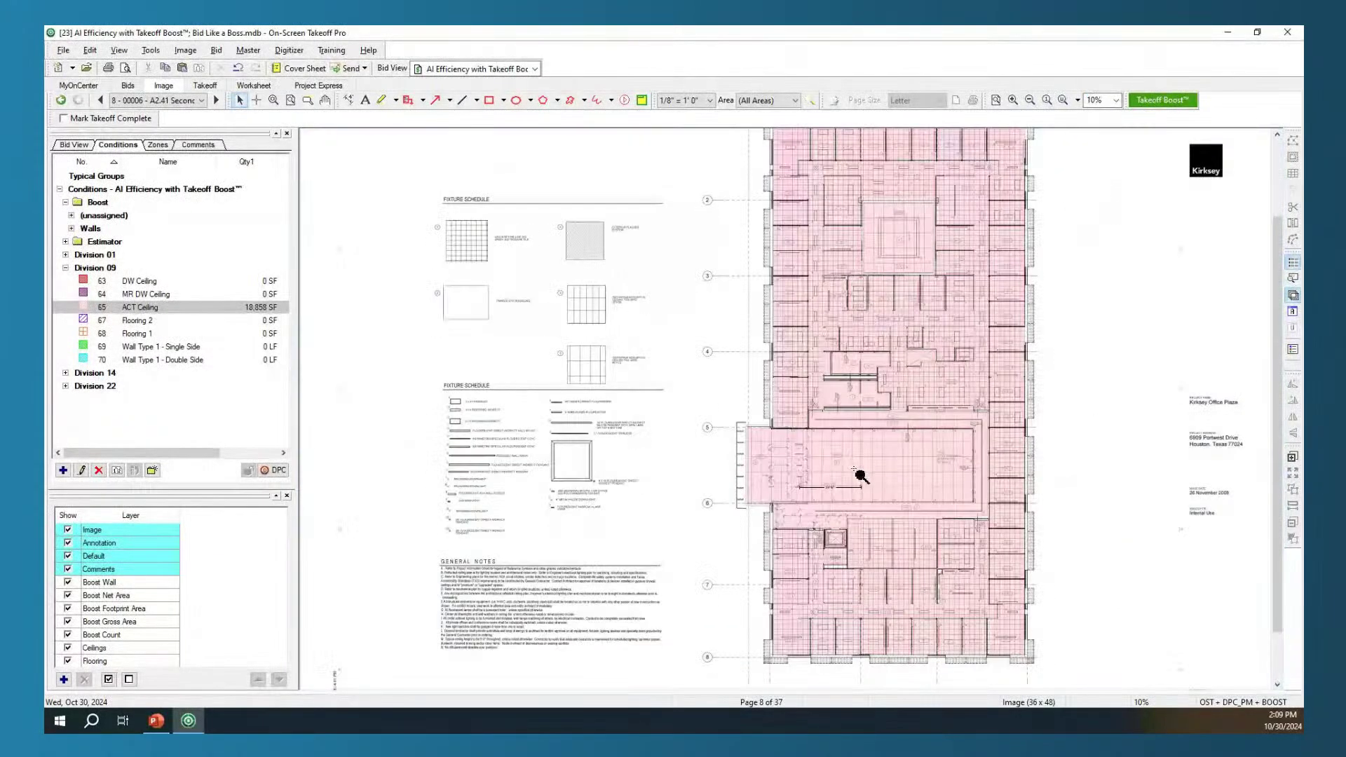
scroll(868, 496, up, 1)
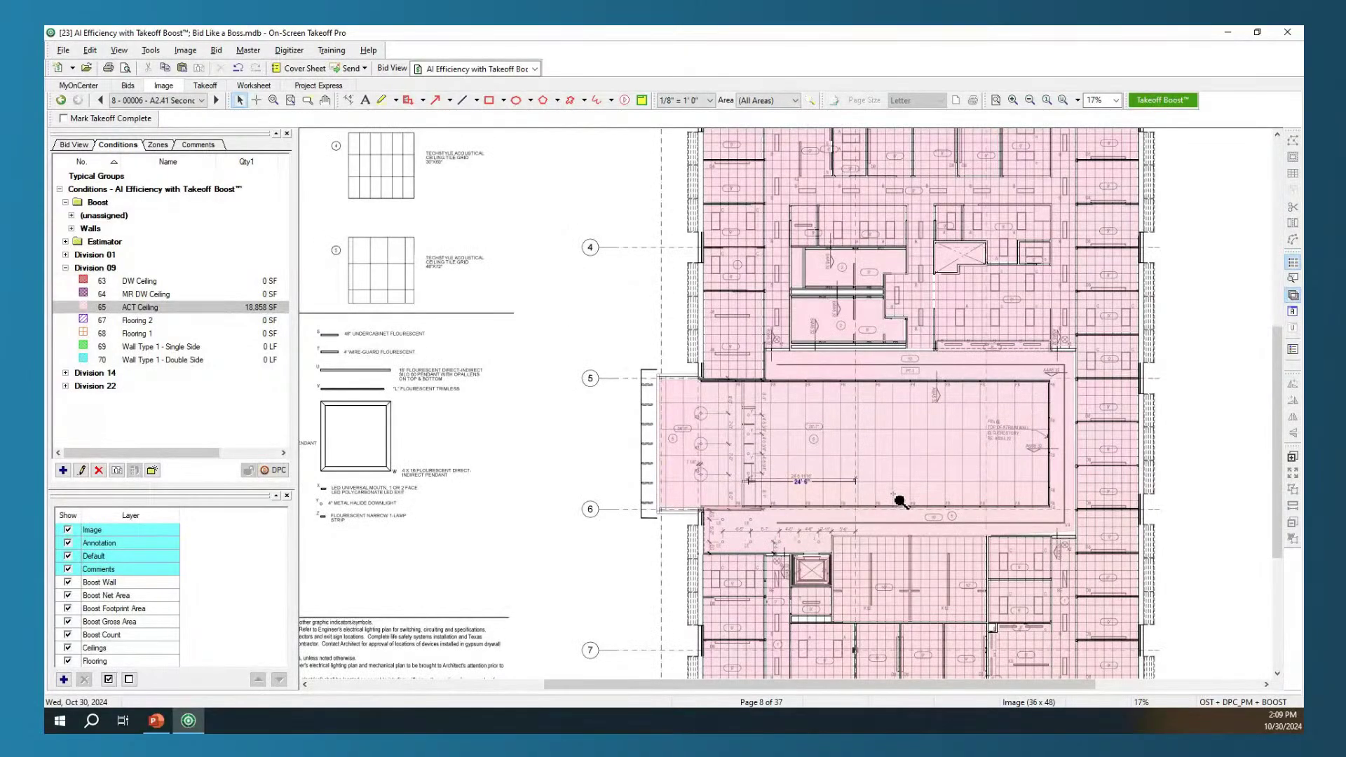
scroll(900, 502, up, 1)
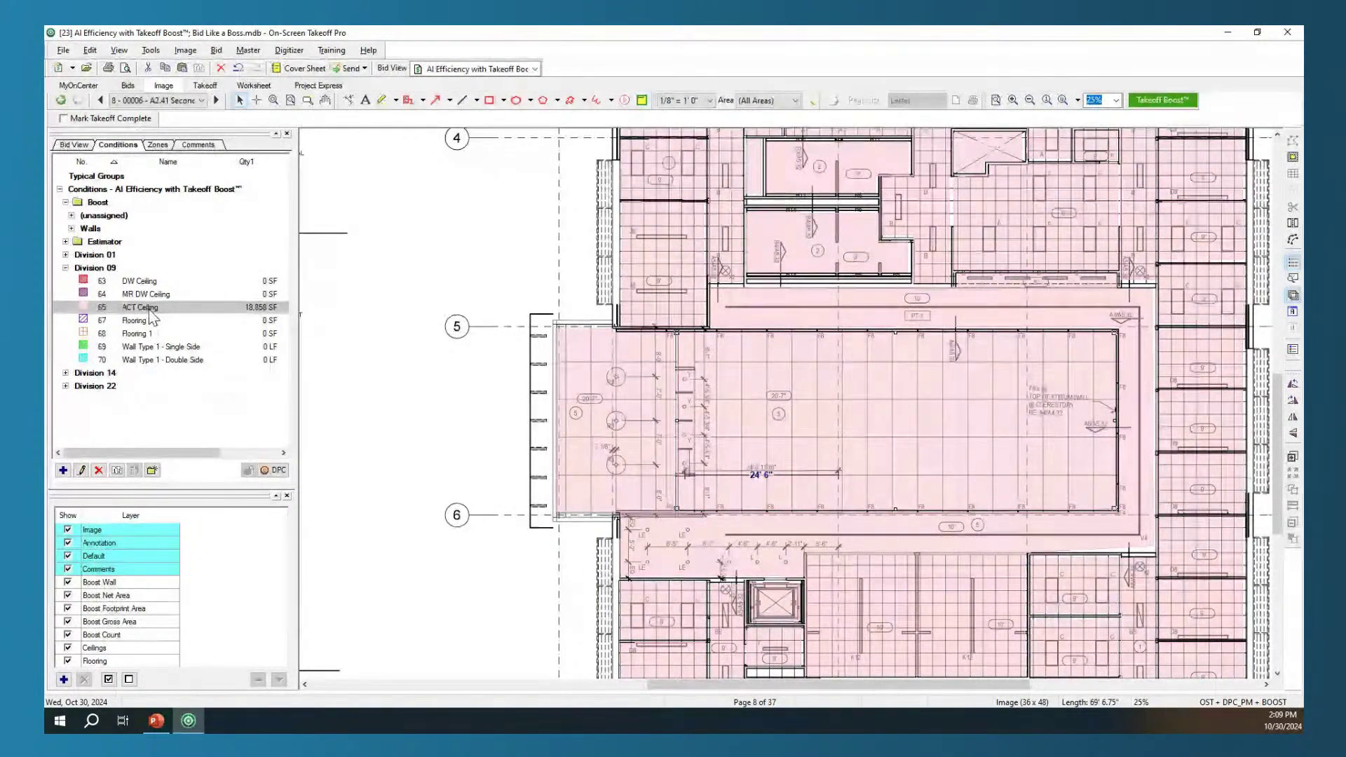
click(140, 425)
click(116, 470)
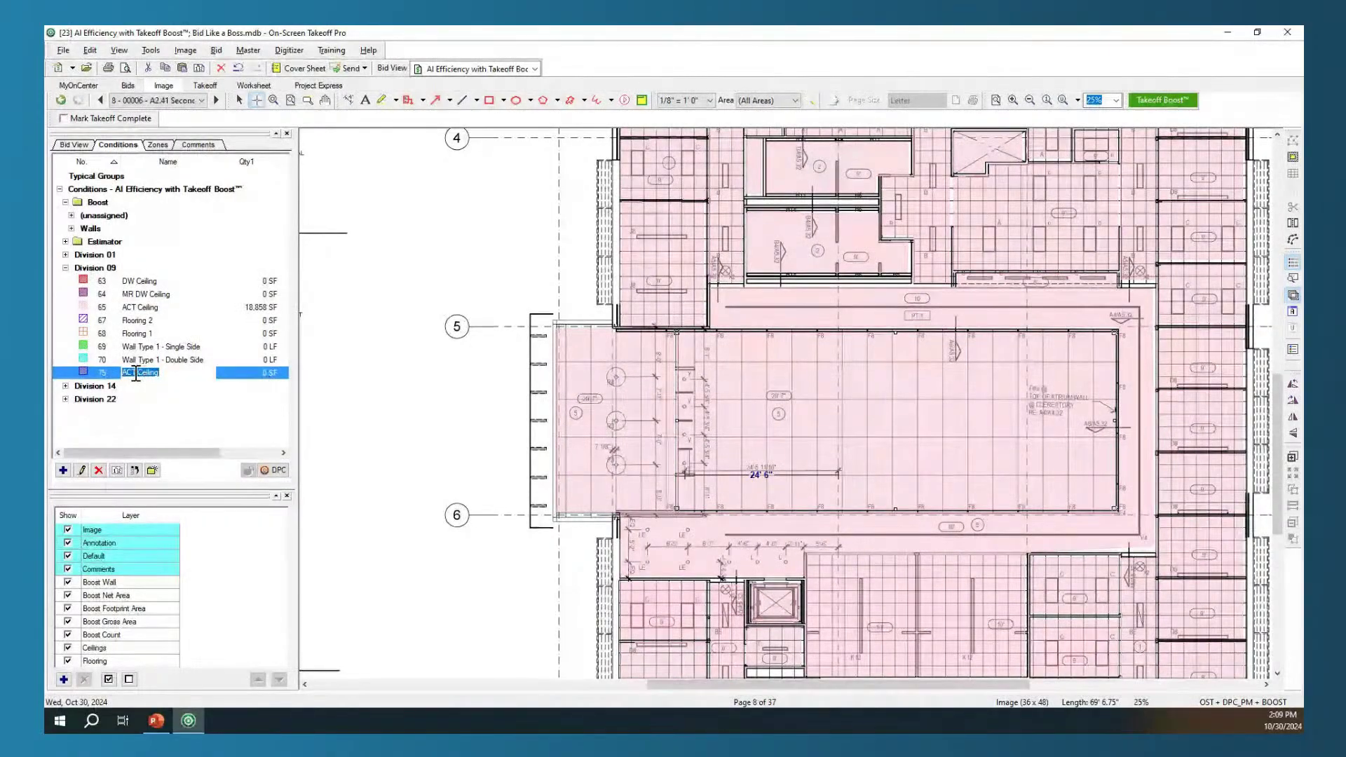
click(138, 372)
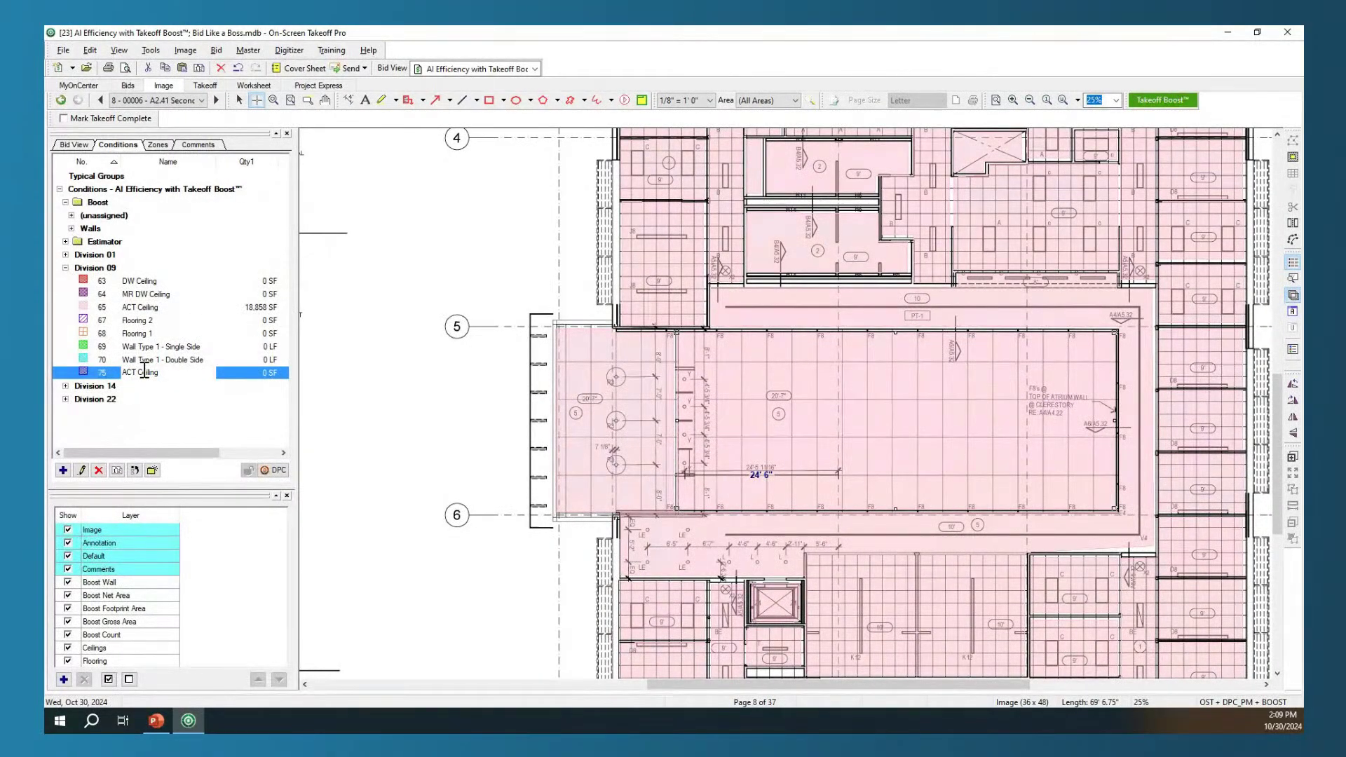
text(4)
text(x8)
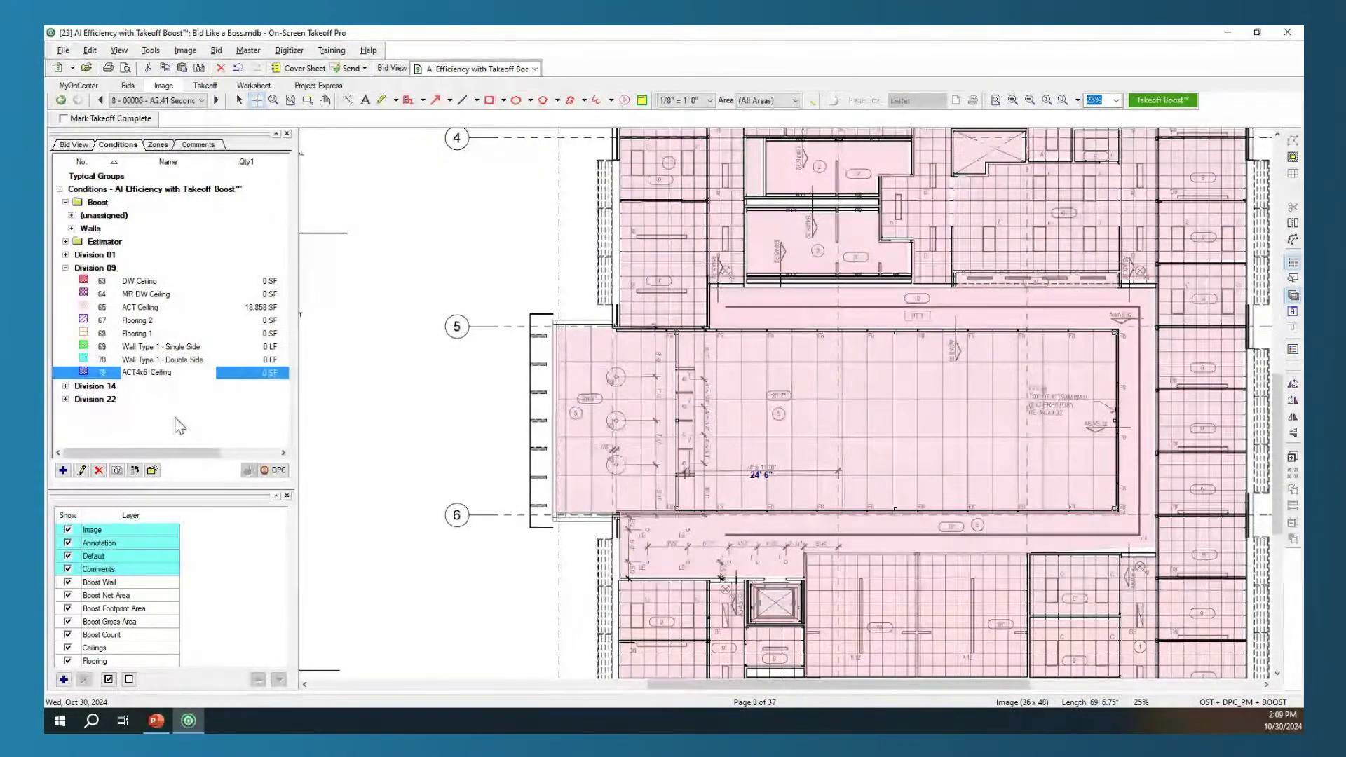
key(Return)
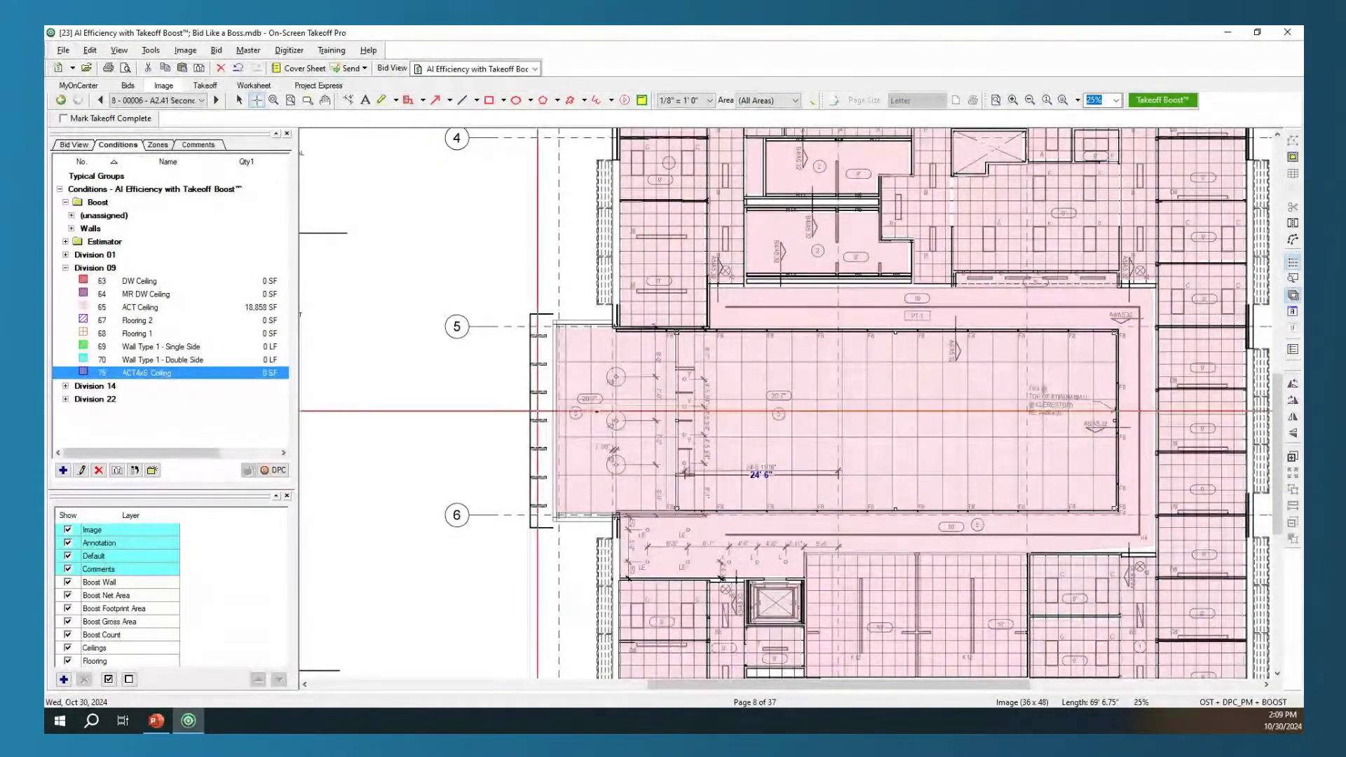
key(Escape)
Reassign the two adjoining atrium ceiling areas between grid lines 5 and 6 to the ACT4x6 Ceiling condition
click(633, 404)
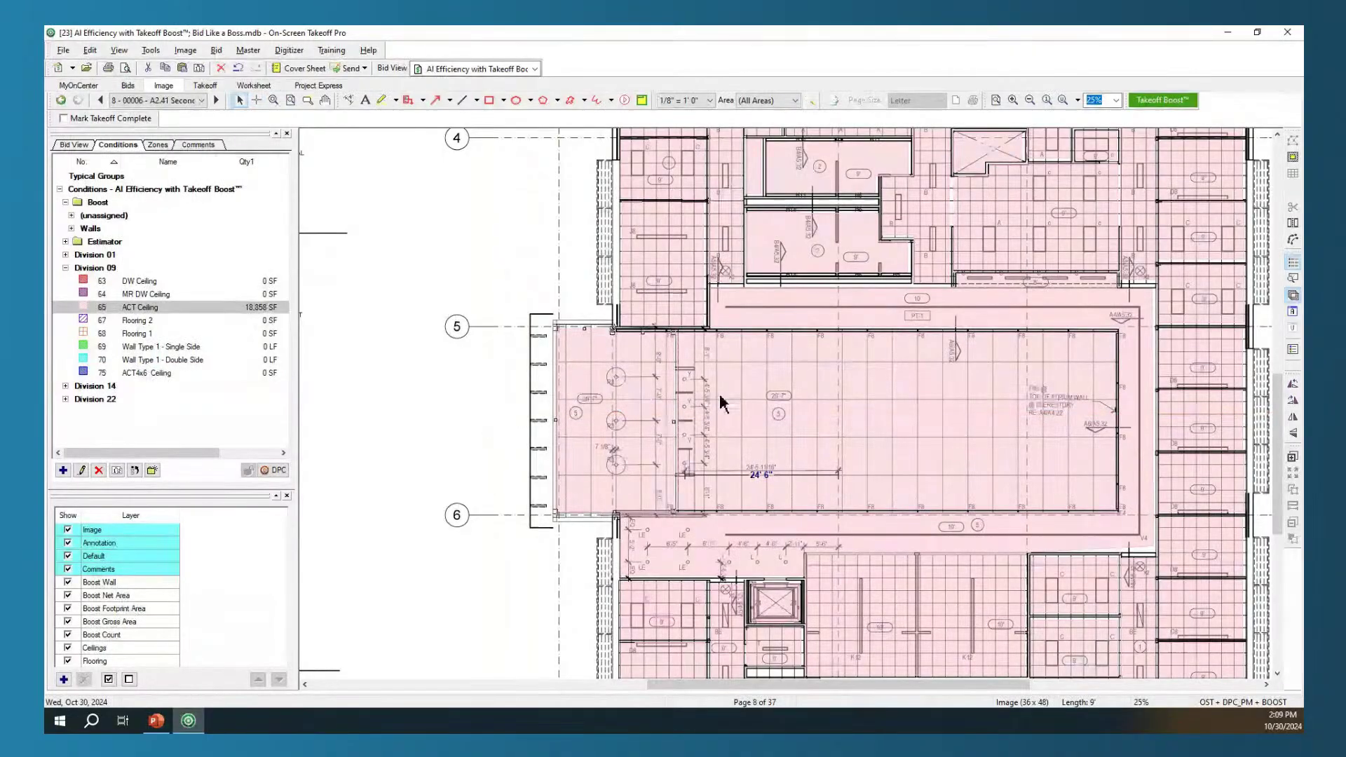
scroll(786, 405, up, 1)
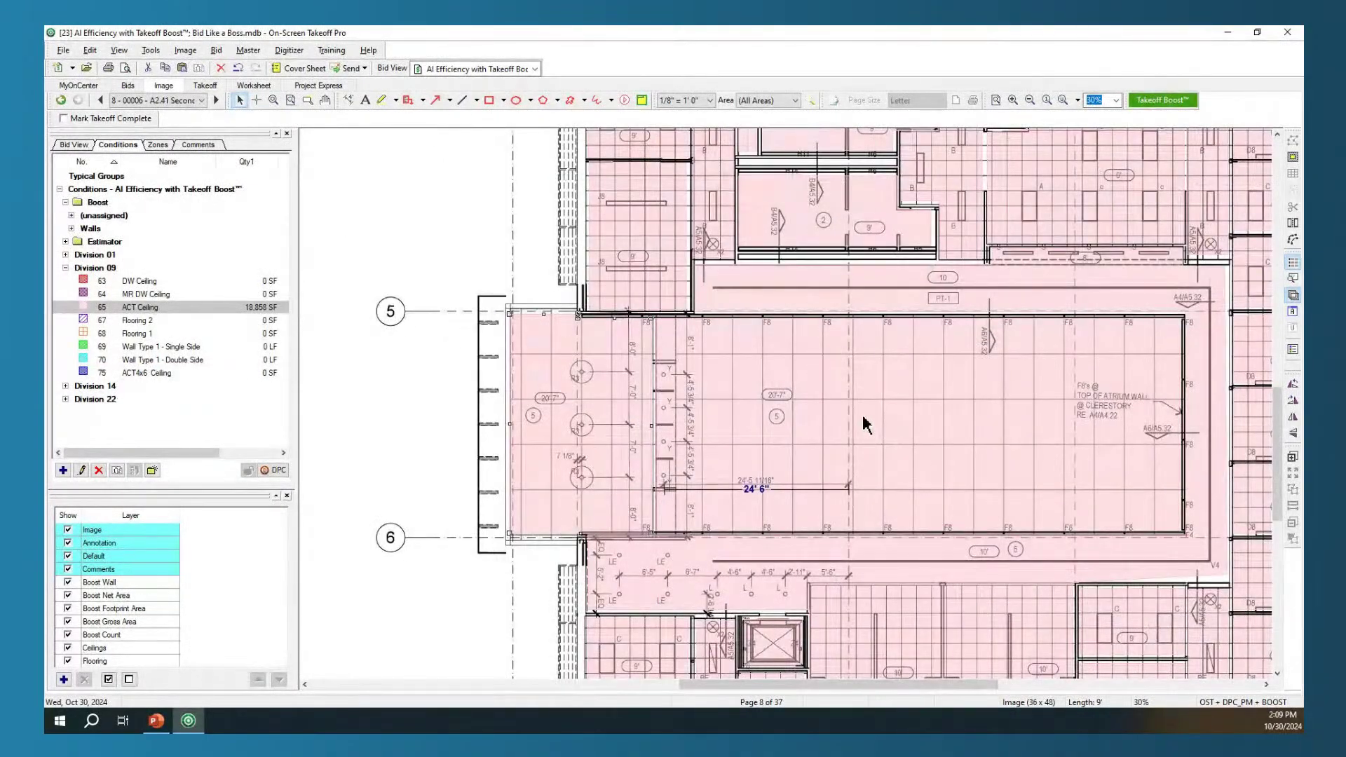
right_click(145, 374)
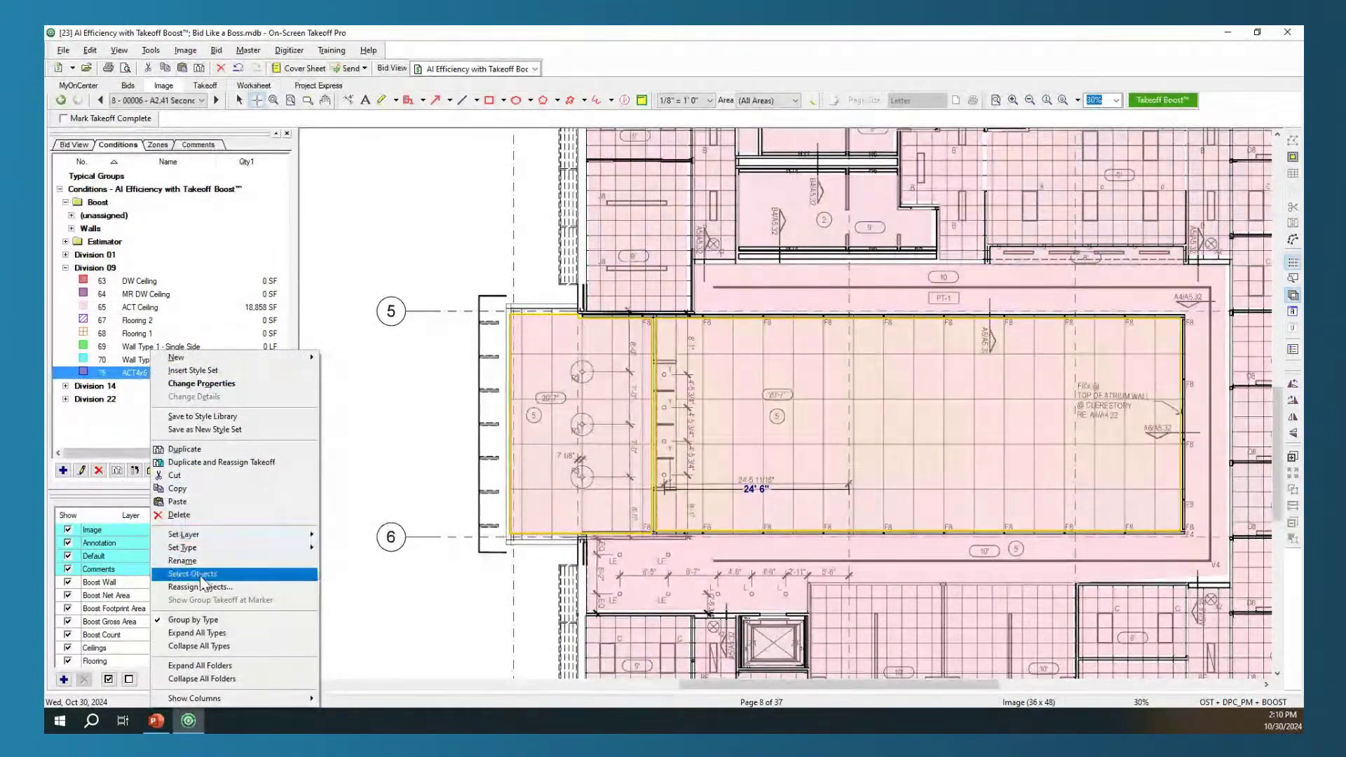
click(200, 587)
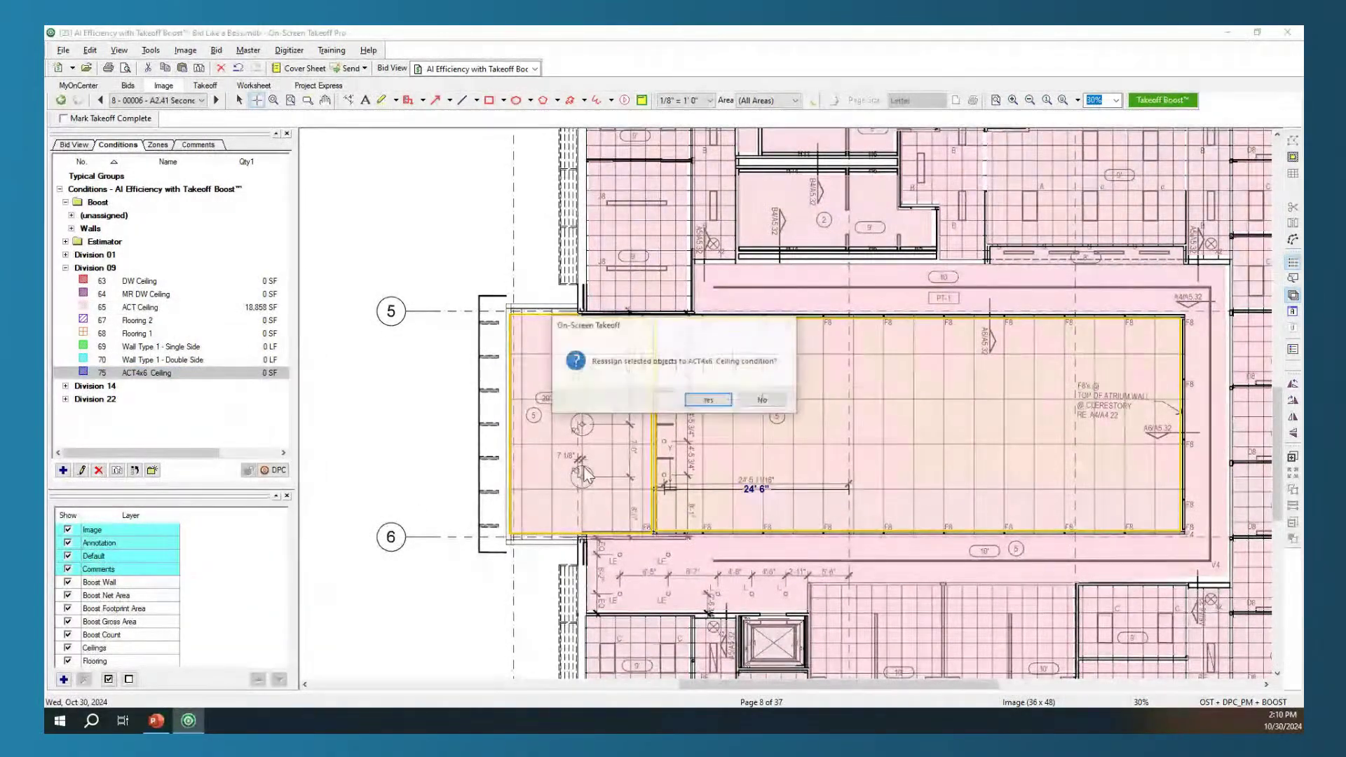
click(719, 402)
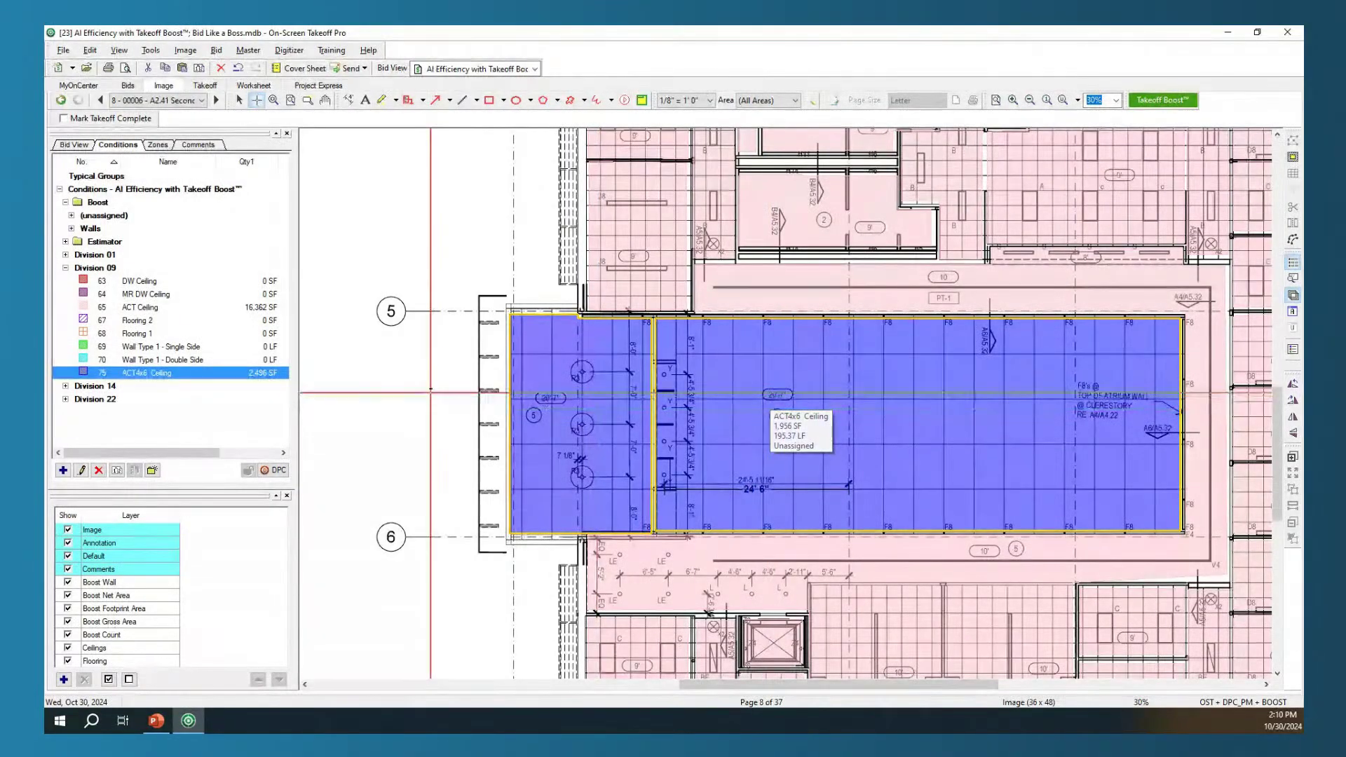
key(Escape)
Split the ACT Ceiling area wrapping the atrium with a cut line separating the corridor from the open tiled room below grid line 6
scroll(828, 422, down, 3)
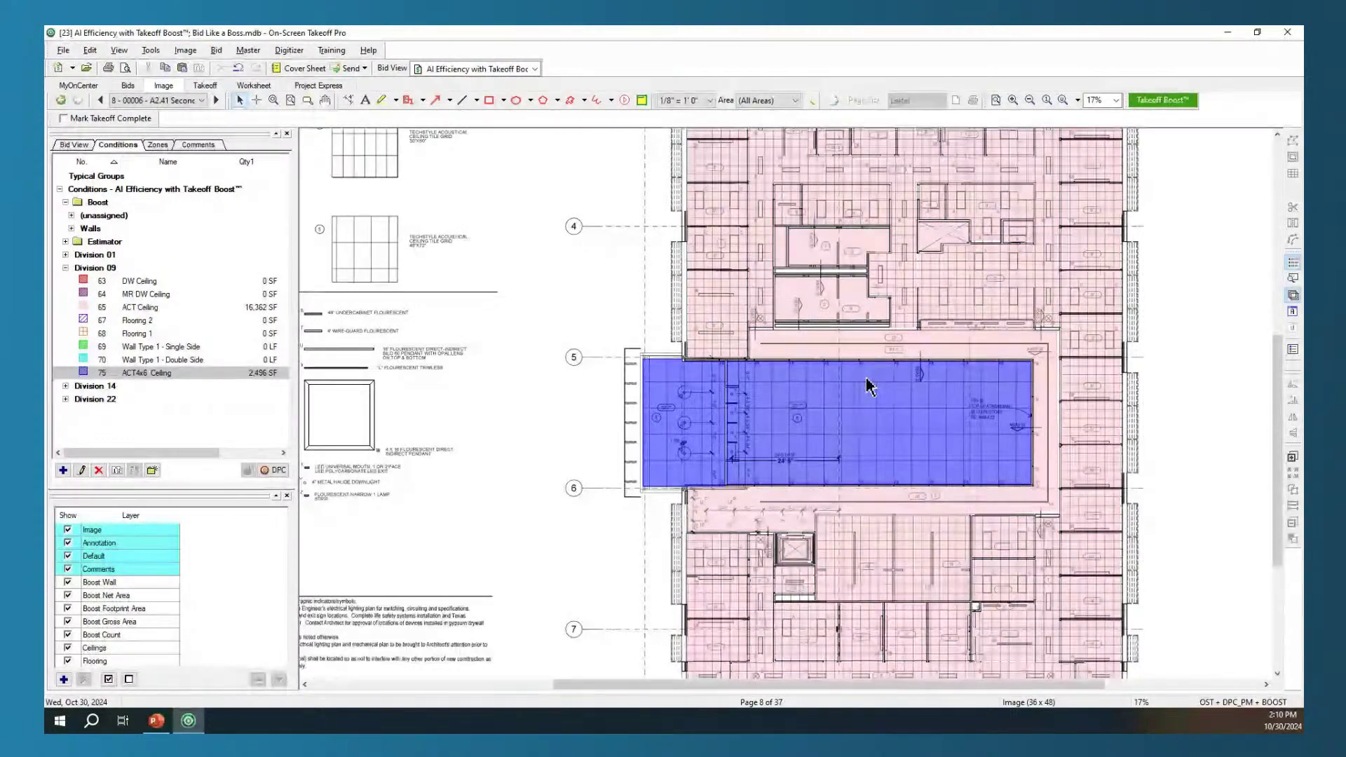
scroll(874, 367, down, 2)
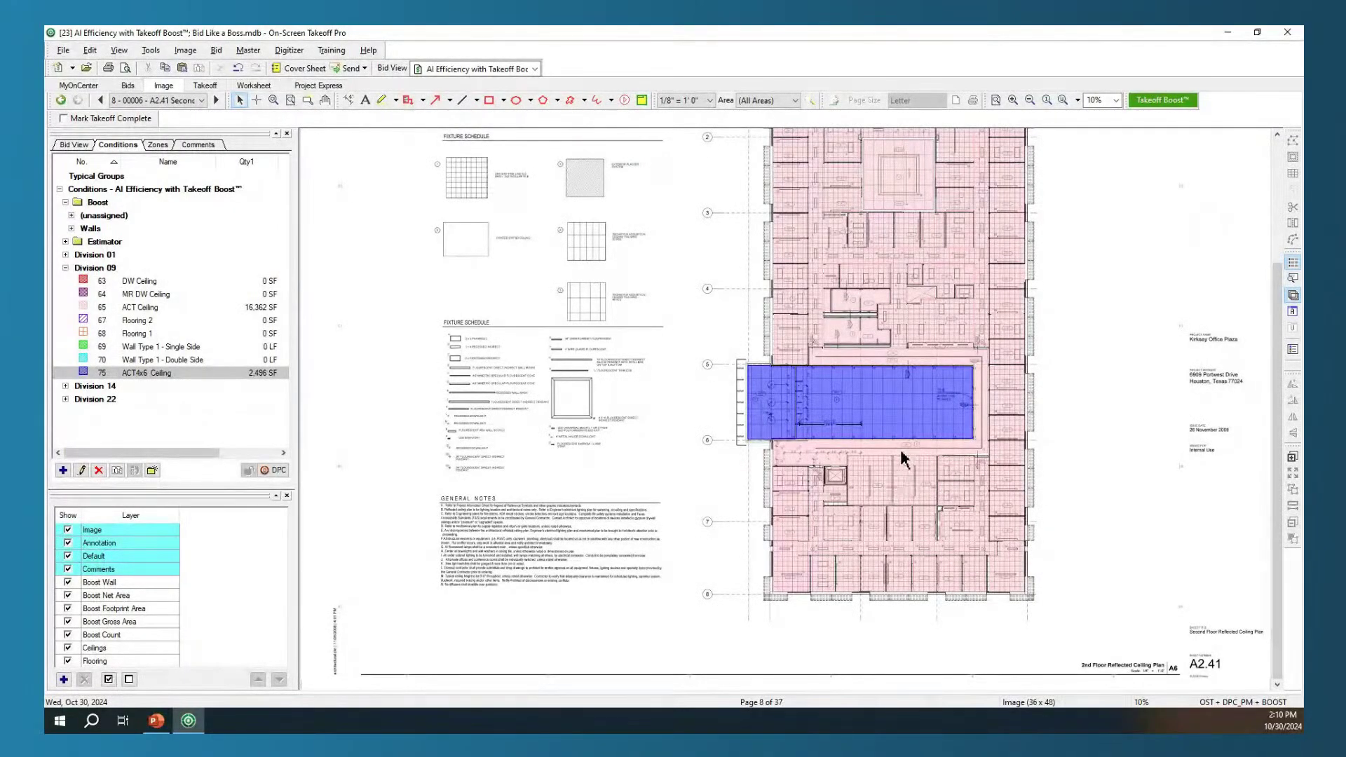
click(817, 453)
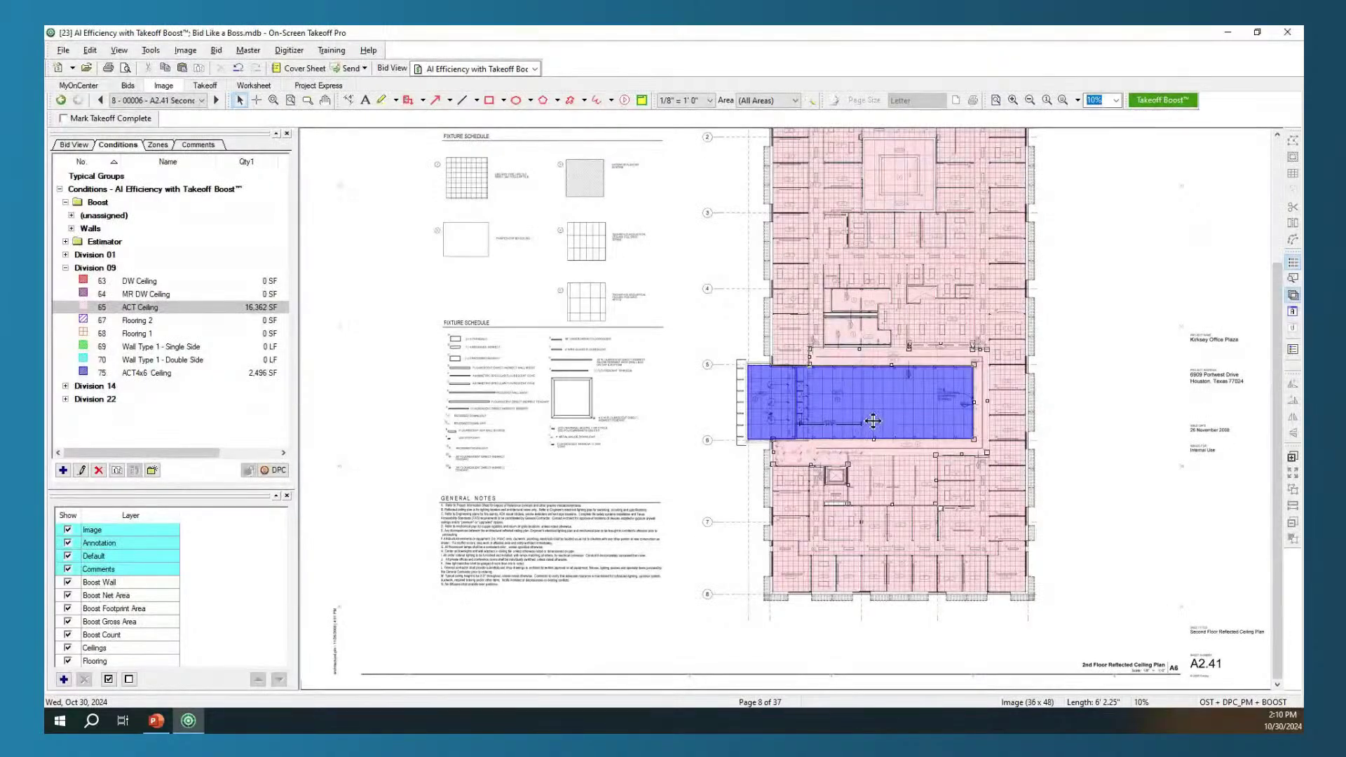
mouse_move(853, 463)
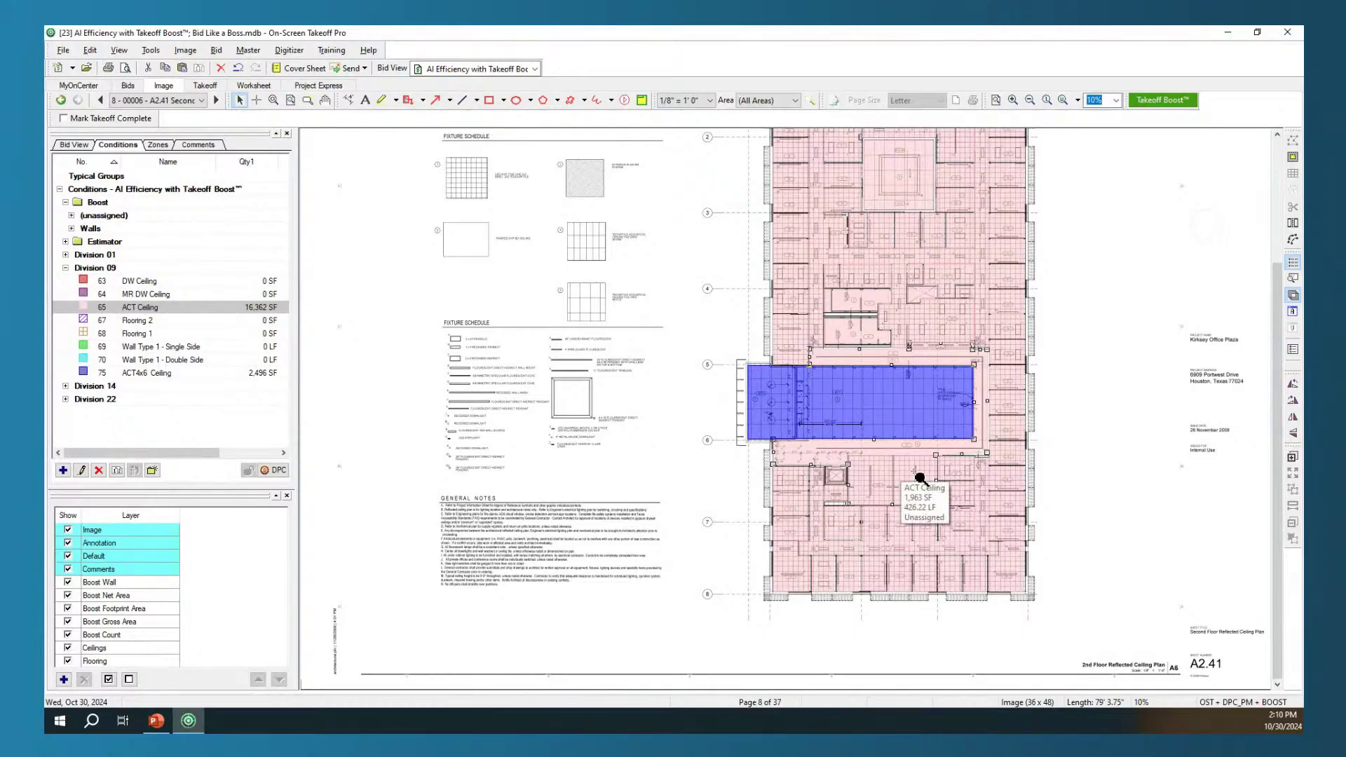
scroll(920, 478, up, 1)
scroll(921, 478, up, 5)
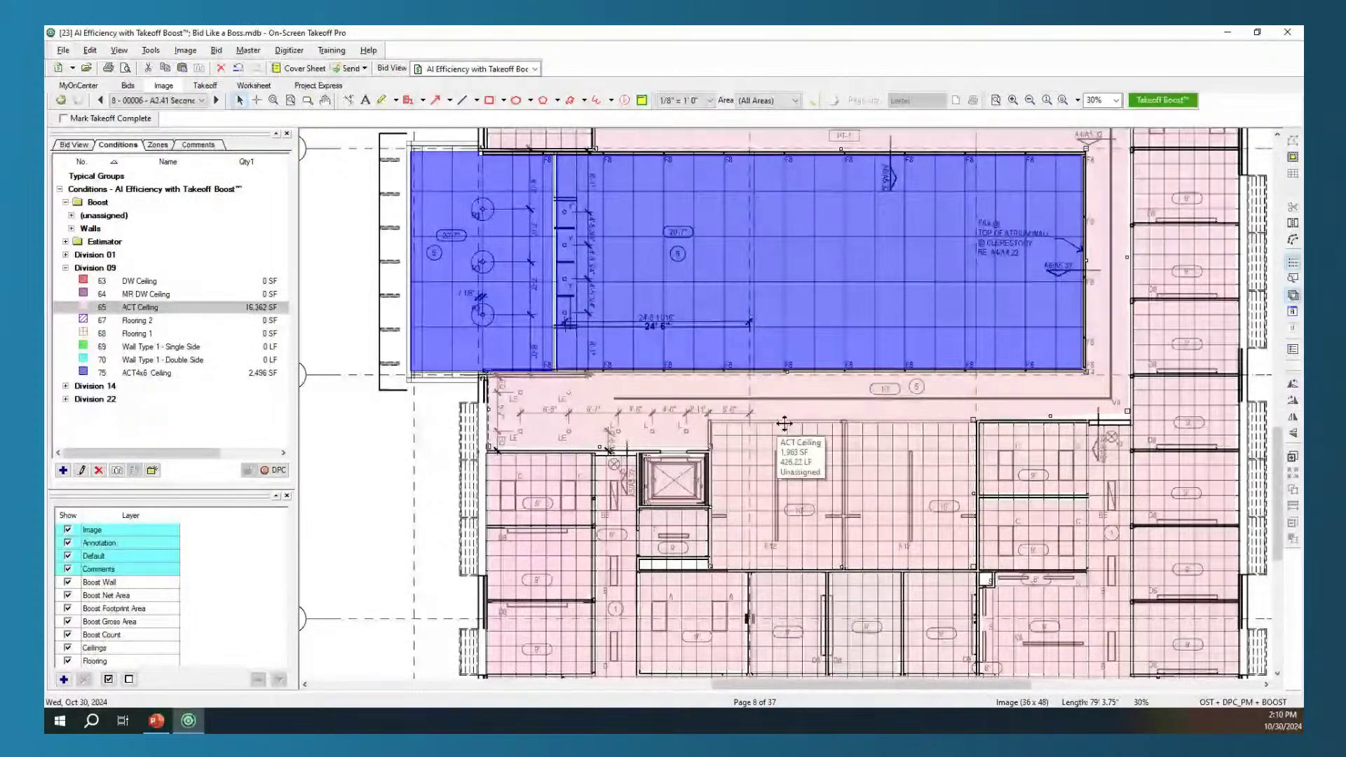
click(1294, 227)
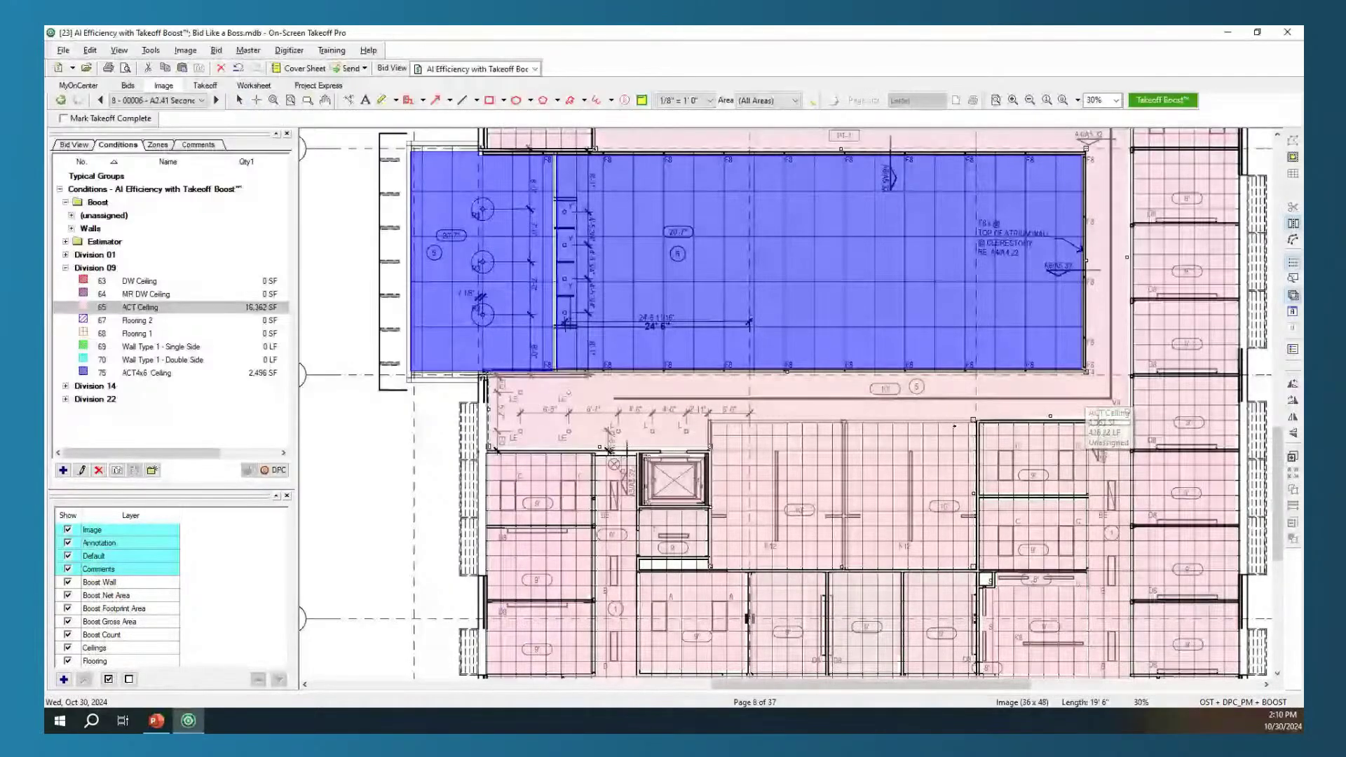
click(975, 424)
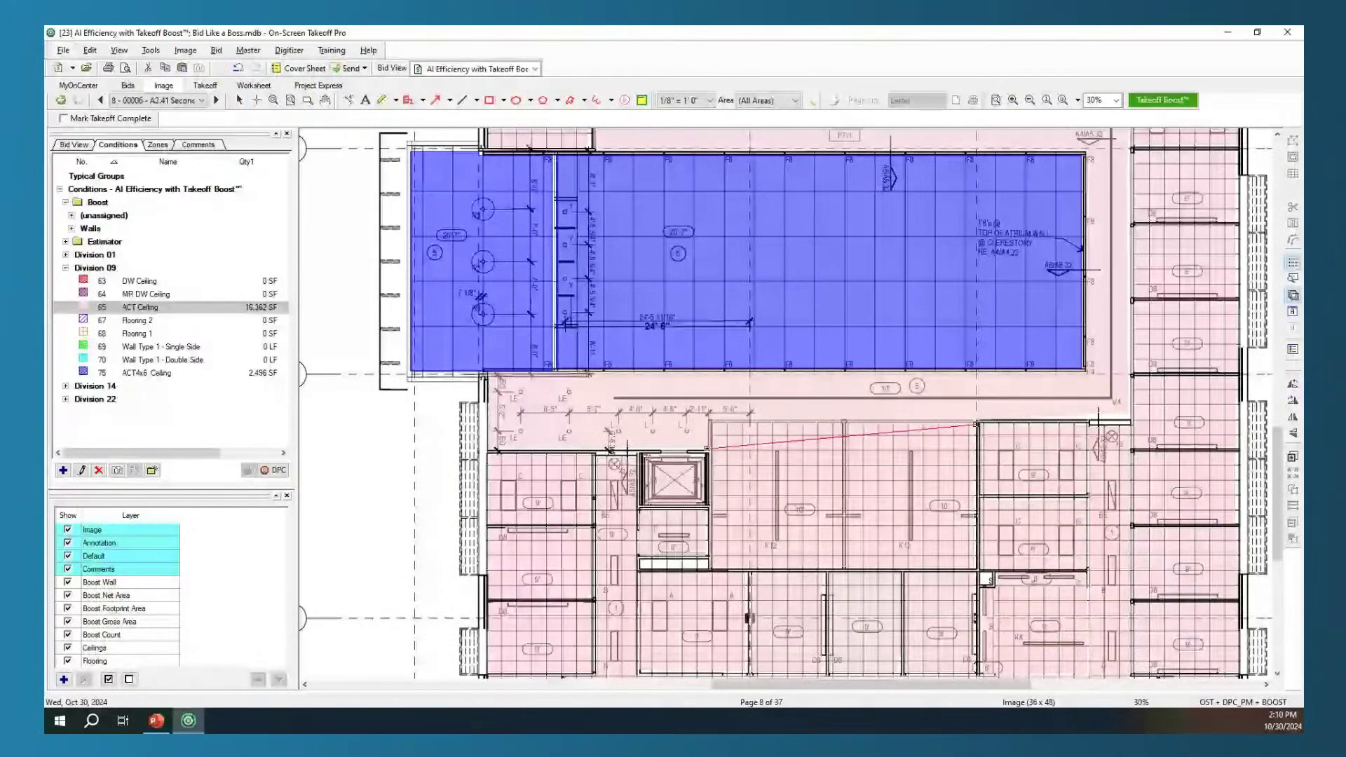
click(707, 448)
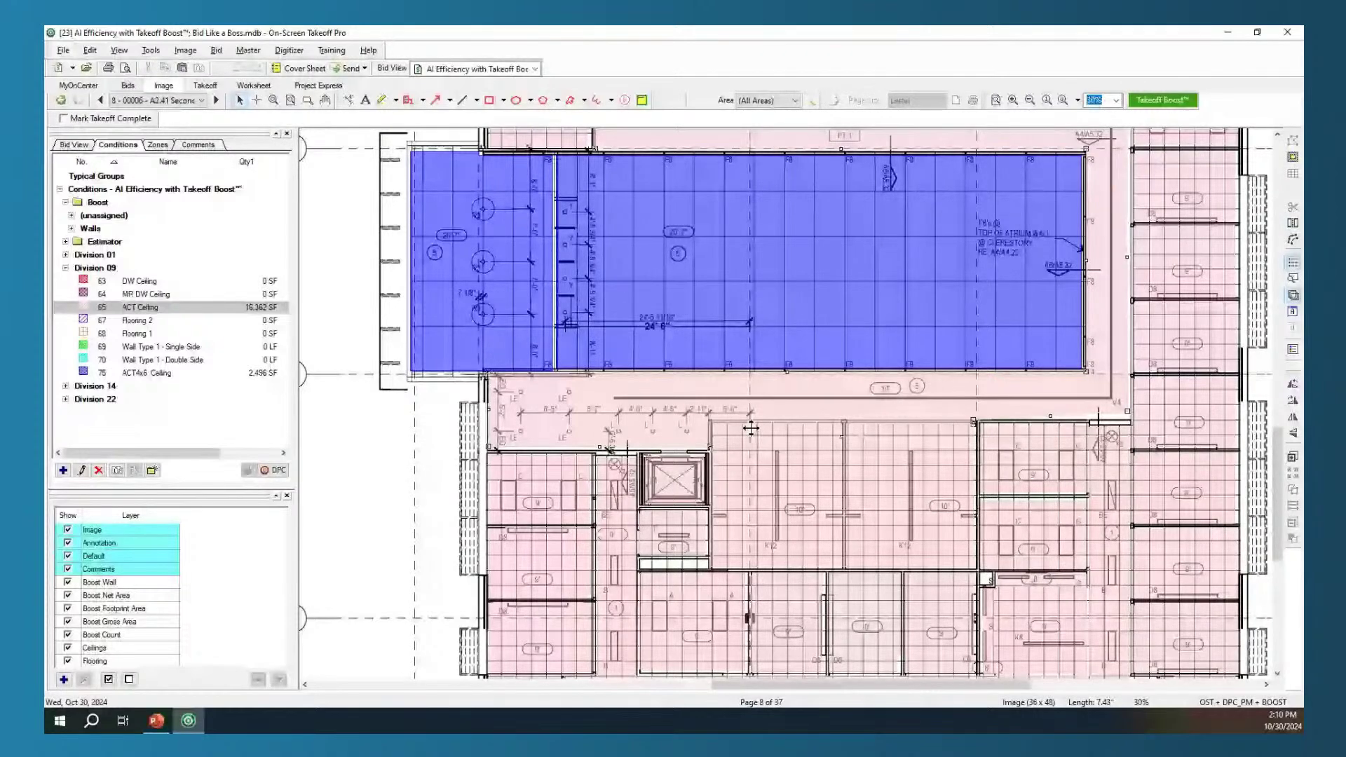
Adjust the corner points of the two split ceiling areas so they meet along the boundary between the corridor and the tiled room
click(759, 444)
mouse_move(759, 442)
mouse_down()
mouse_move(724, 424)
mouse_move(743, 436)
mouse_up()
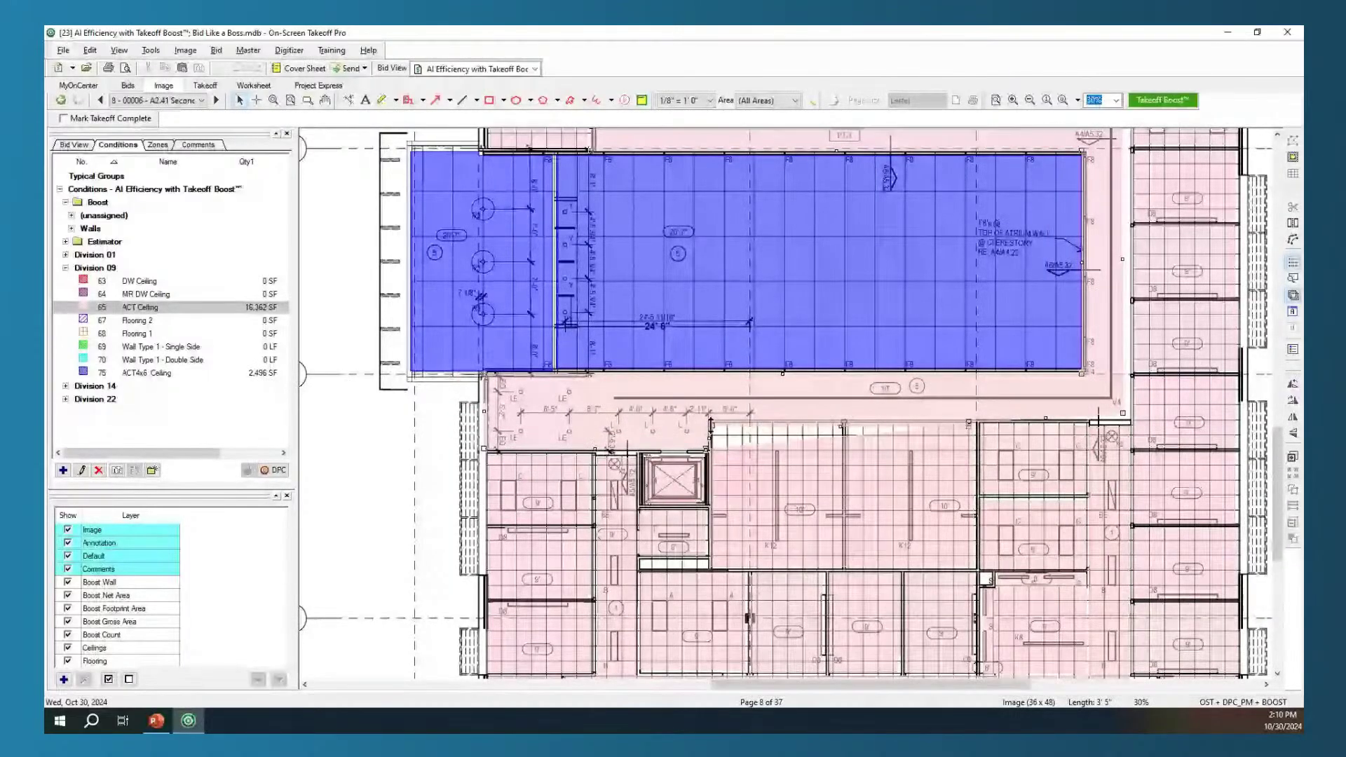
drag(969, 422, 968, 419)
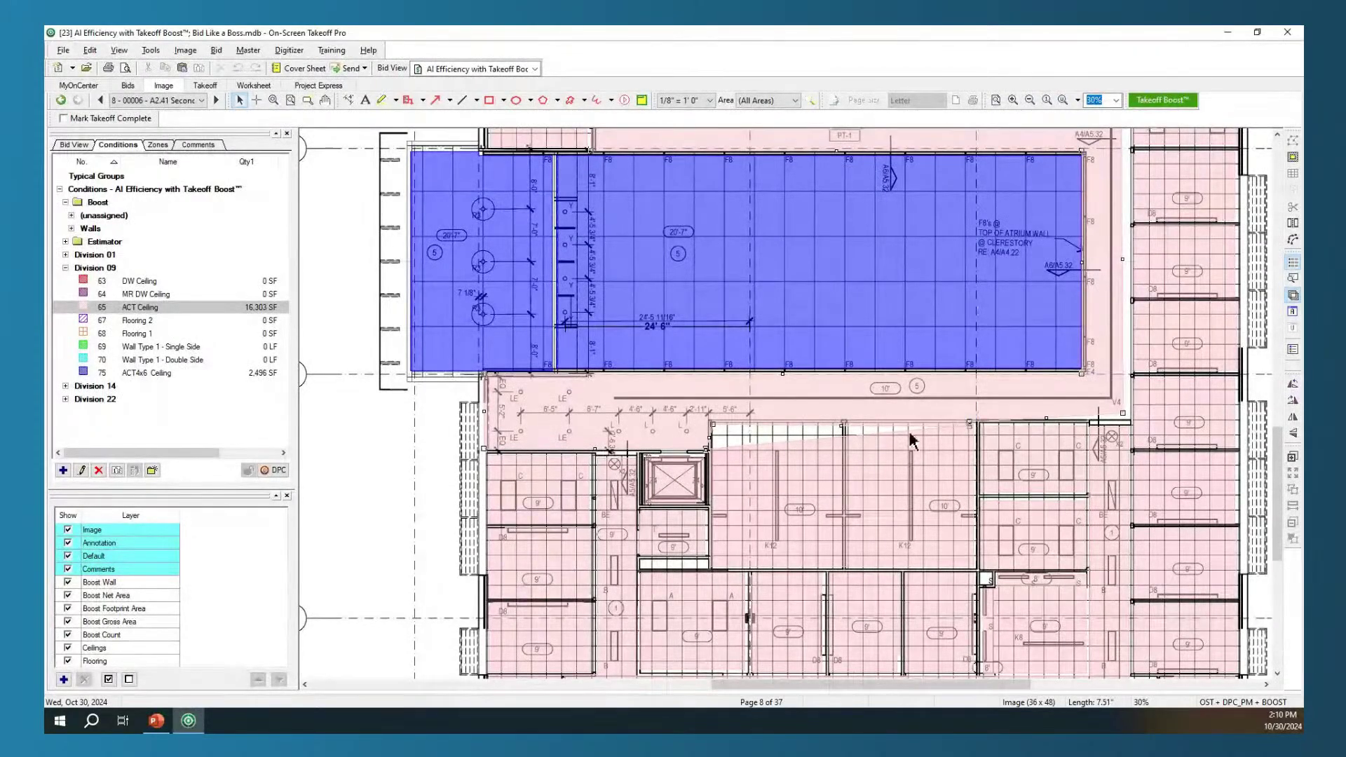
drag(714, 450, 712, 425)
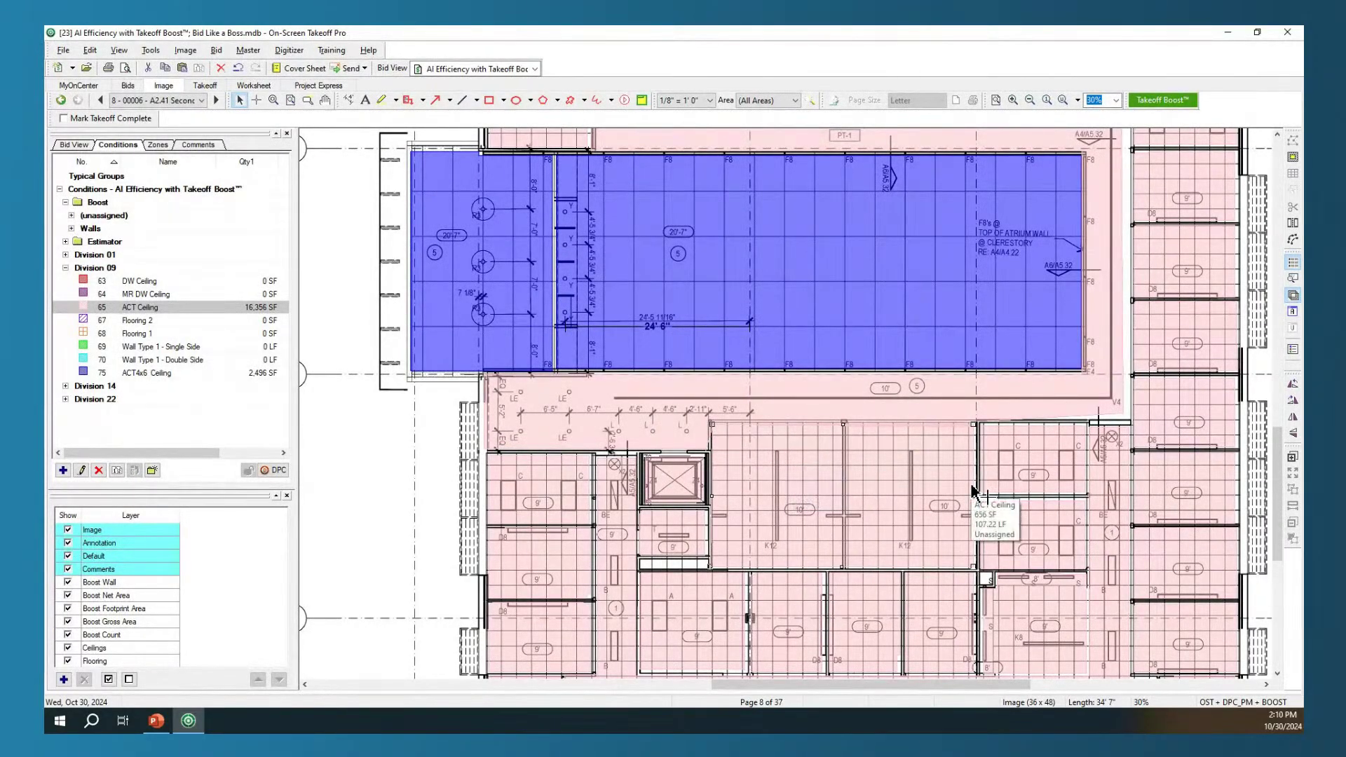
Reassign the corridor ceiling area wrapping around the atrium to the DW Ceiling condition
click(902, 454)
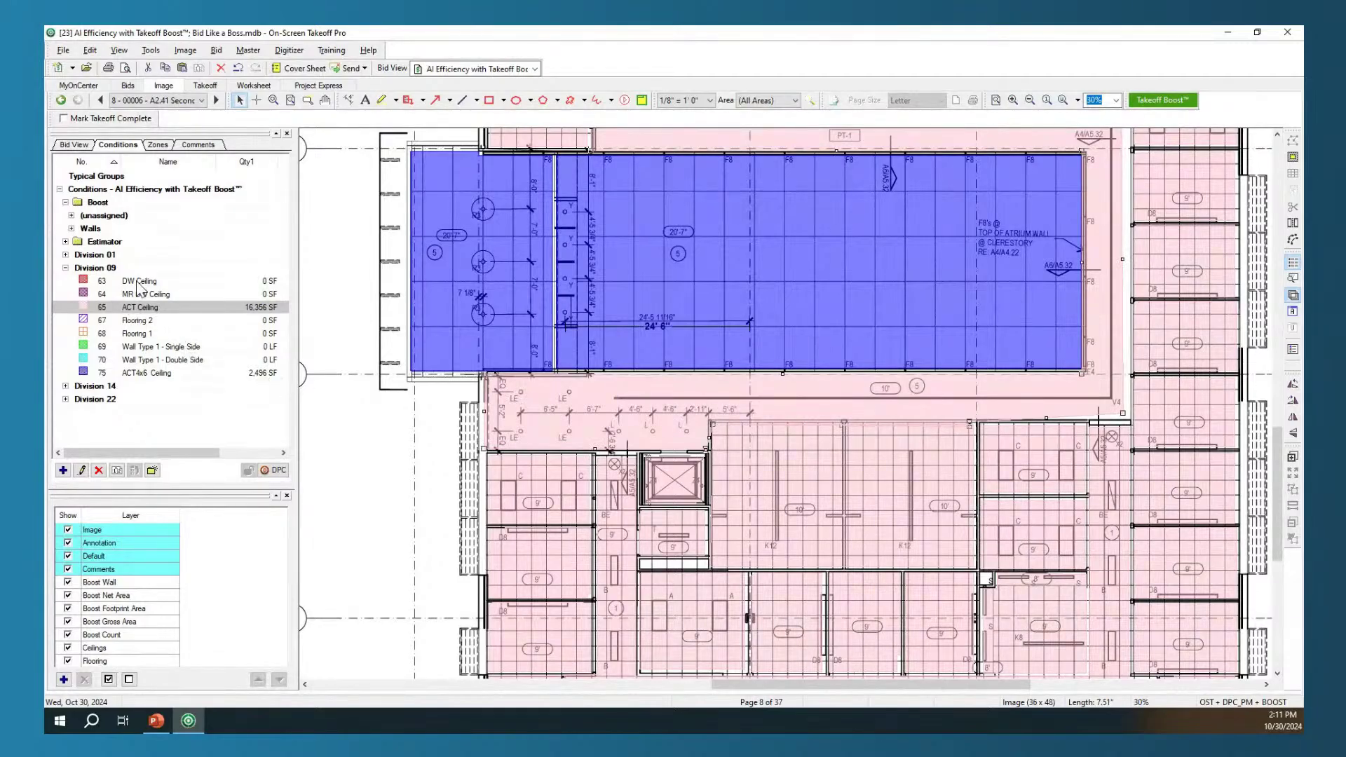
right_click(138, 282)
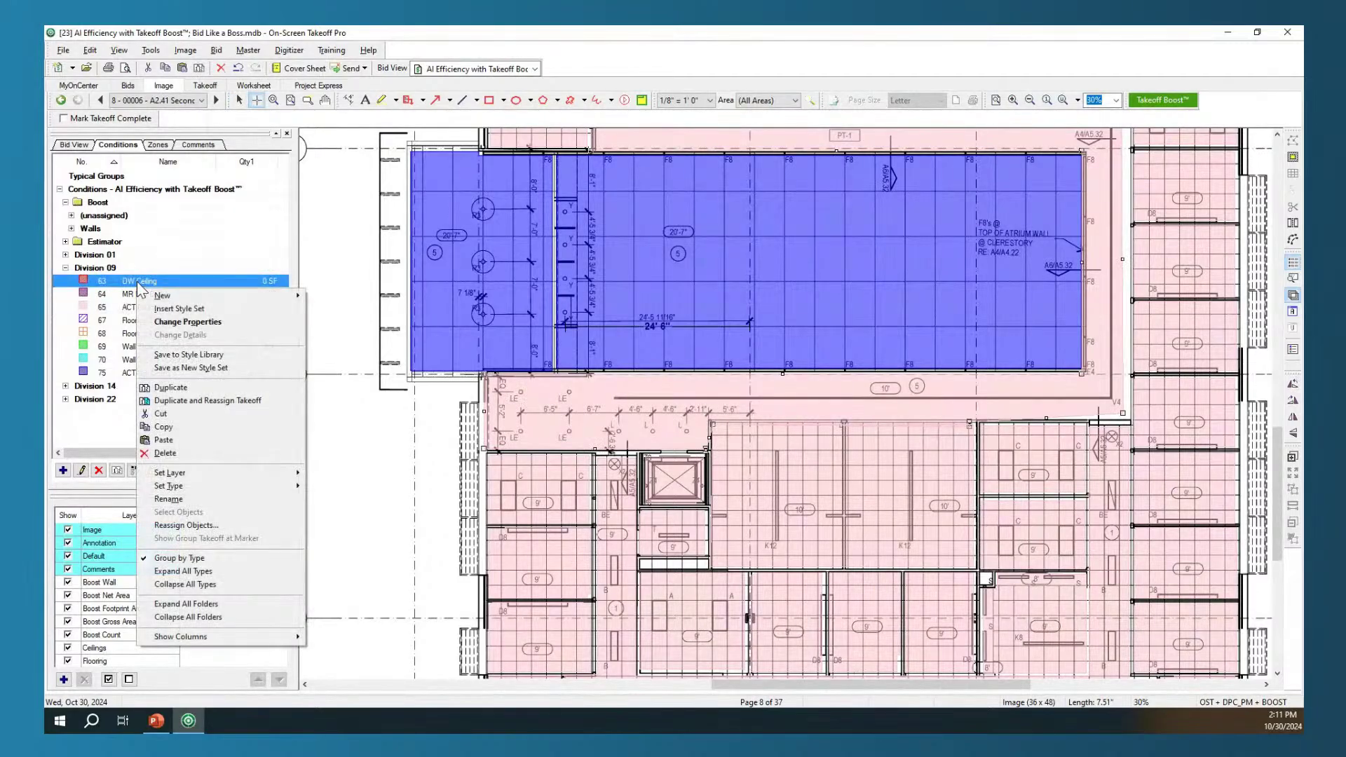
click(188, 525)
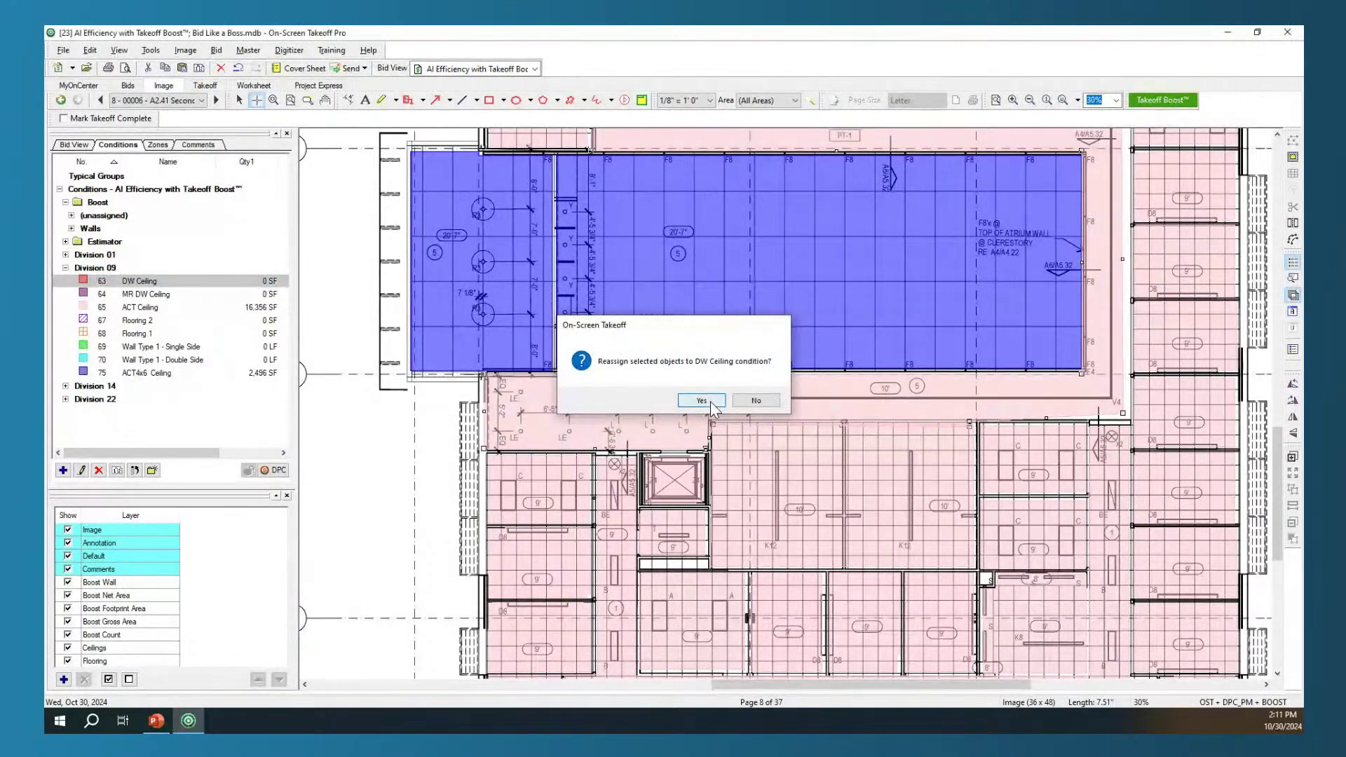
click(702, 401)
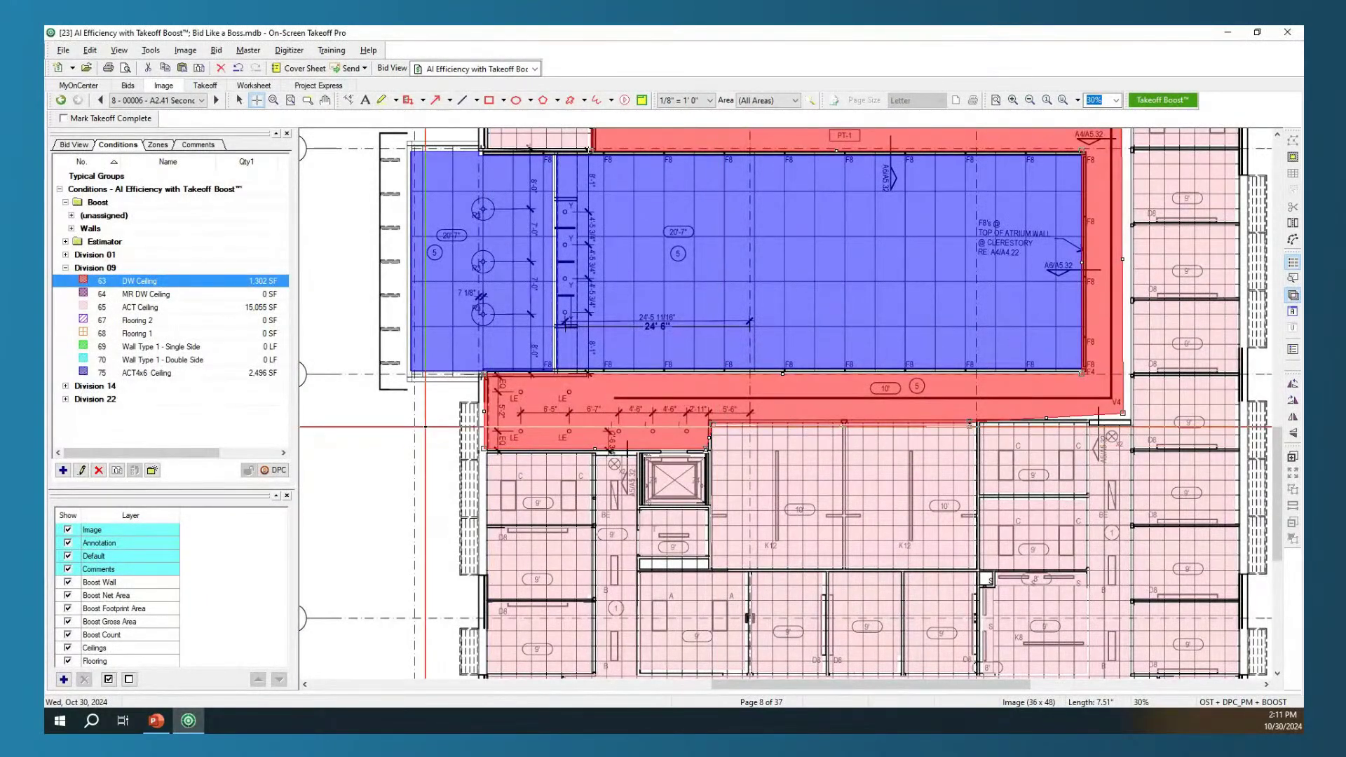
key(Escape)
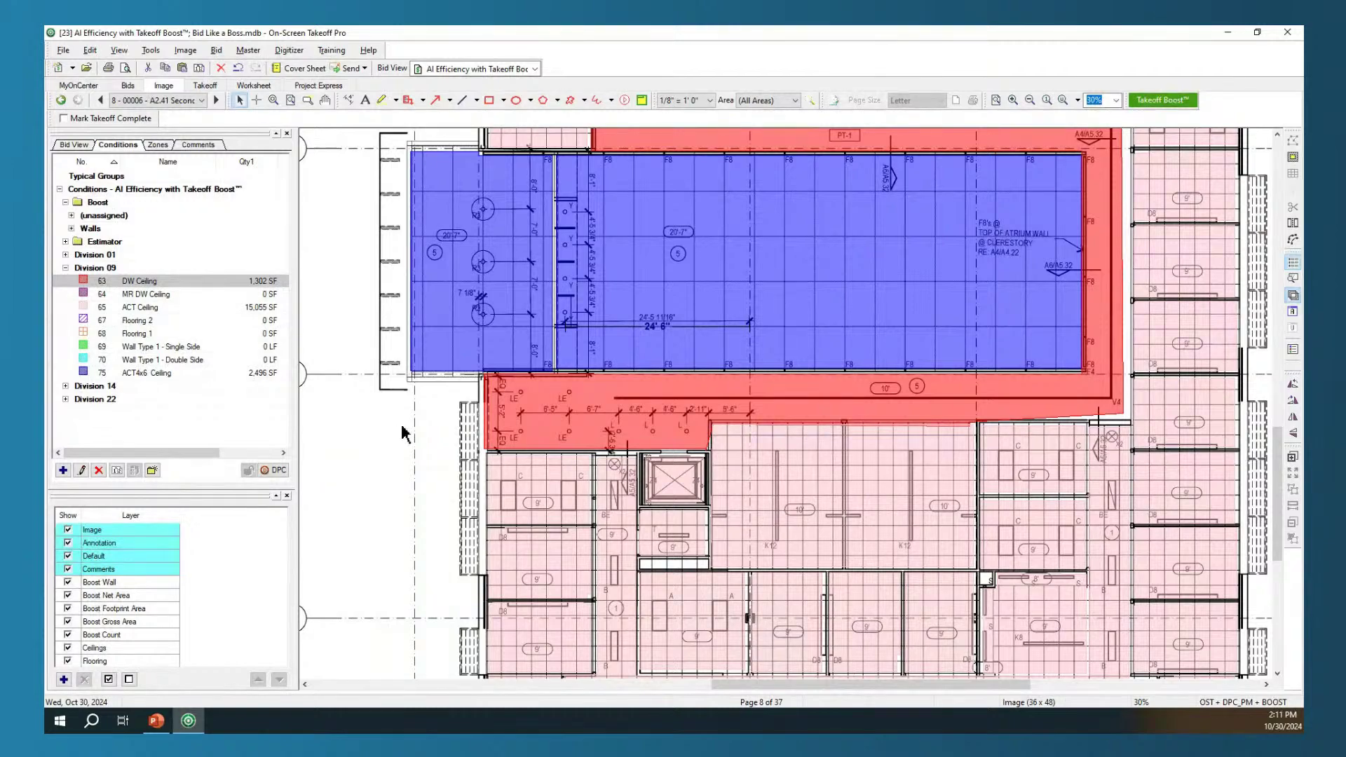
scroll(419, 438, down, 1)
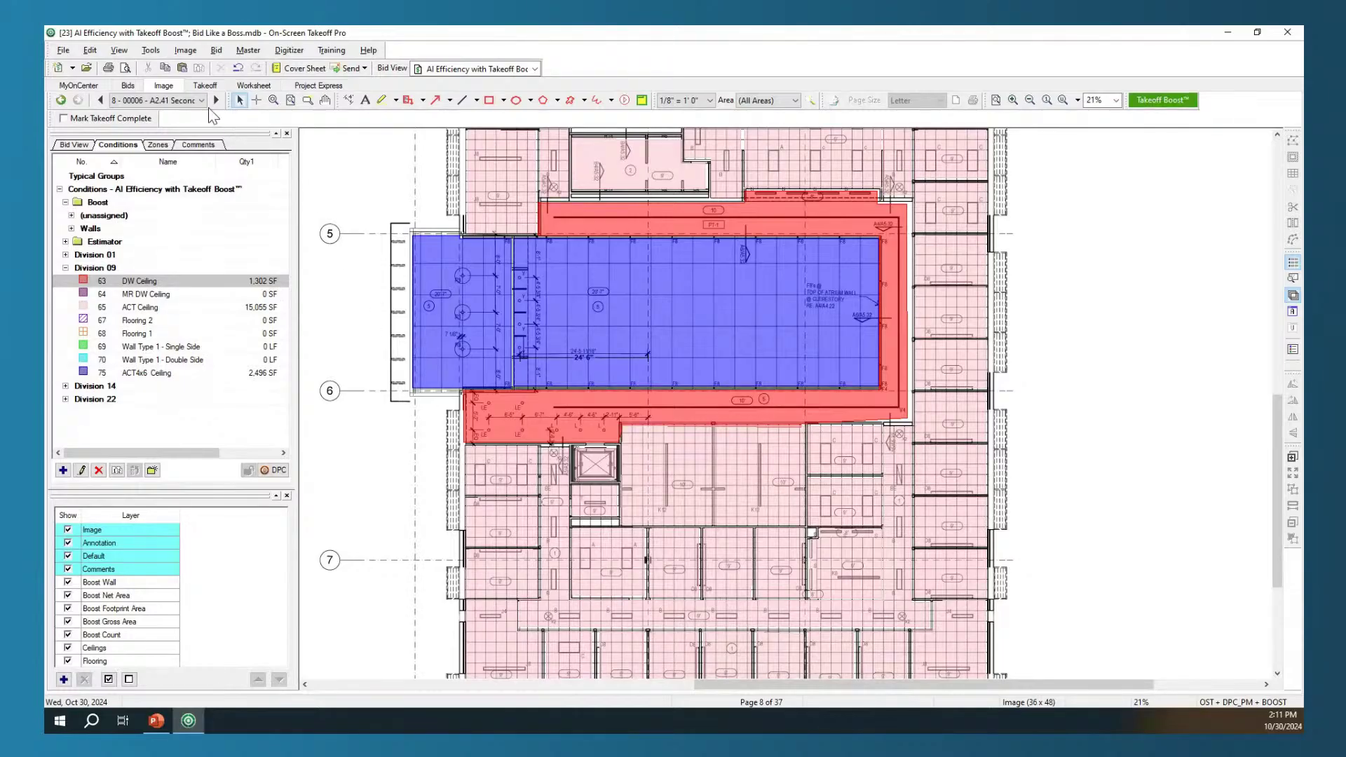
Open page 7, the Foundation Plan, and select its footprint area to inspect the takeoff outline
click(201, 101)
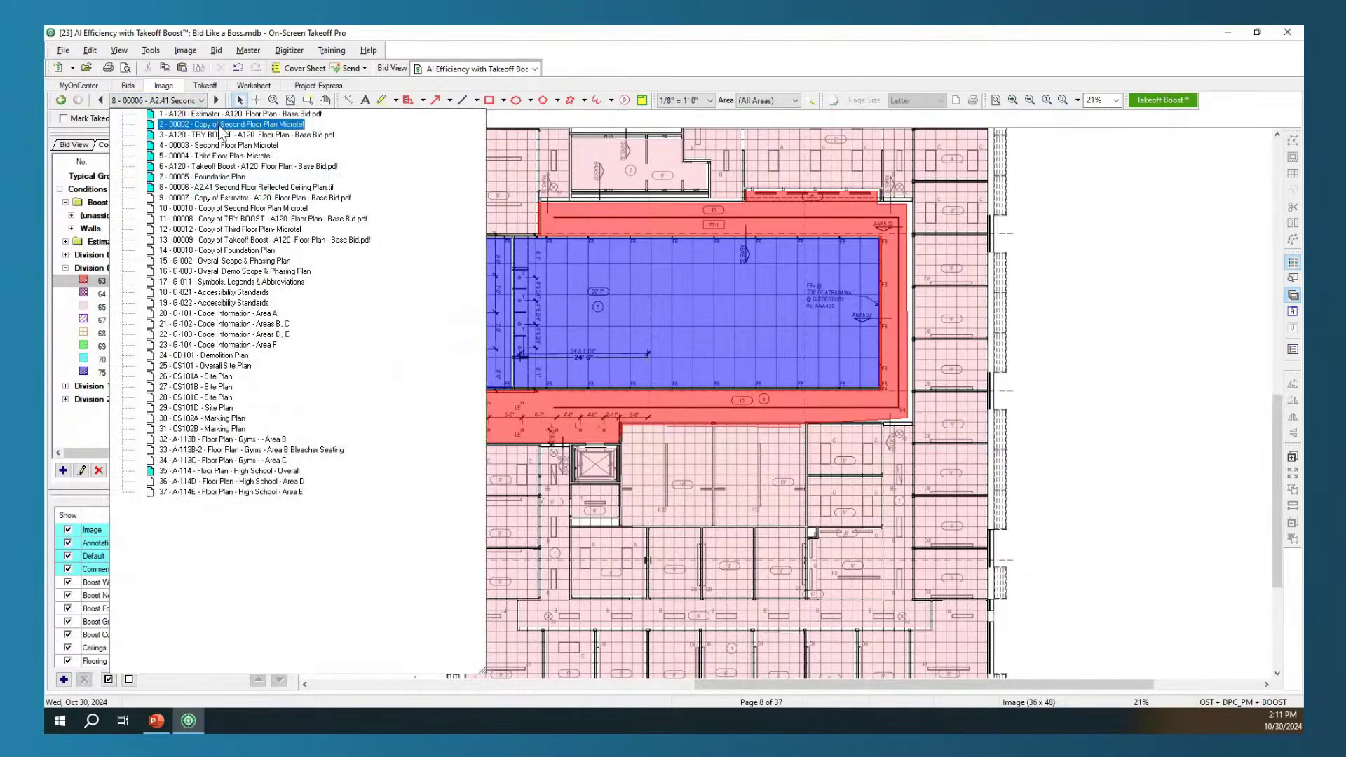
click(210, 177)
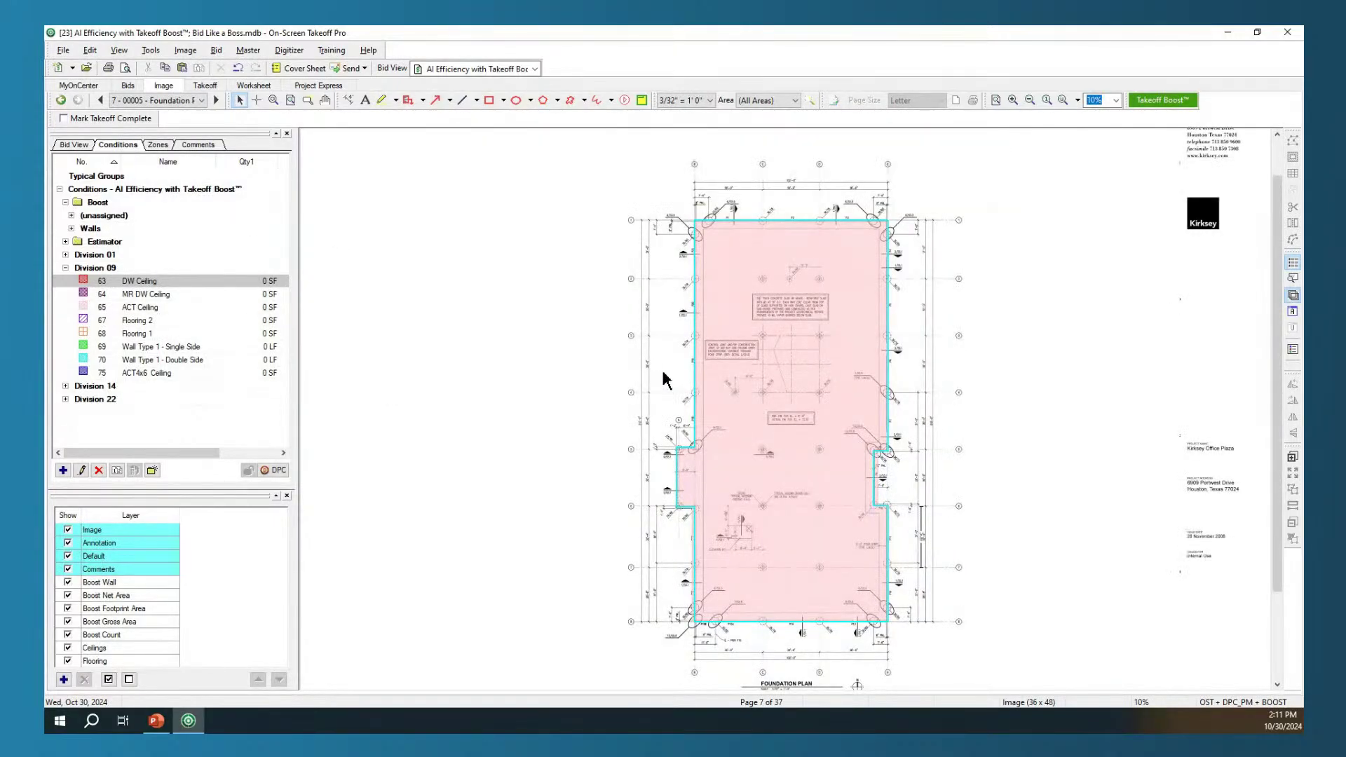
click(785, 375)
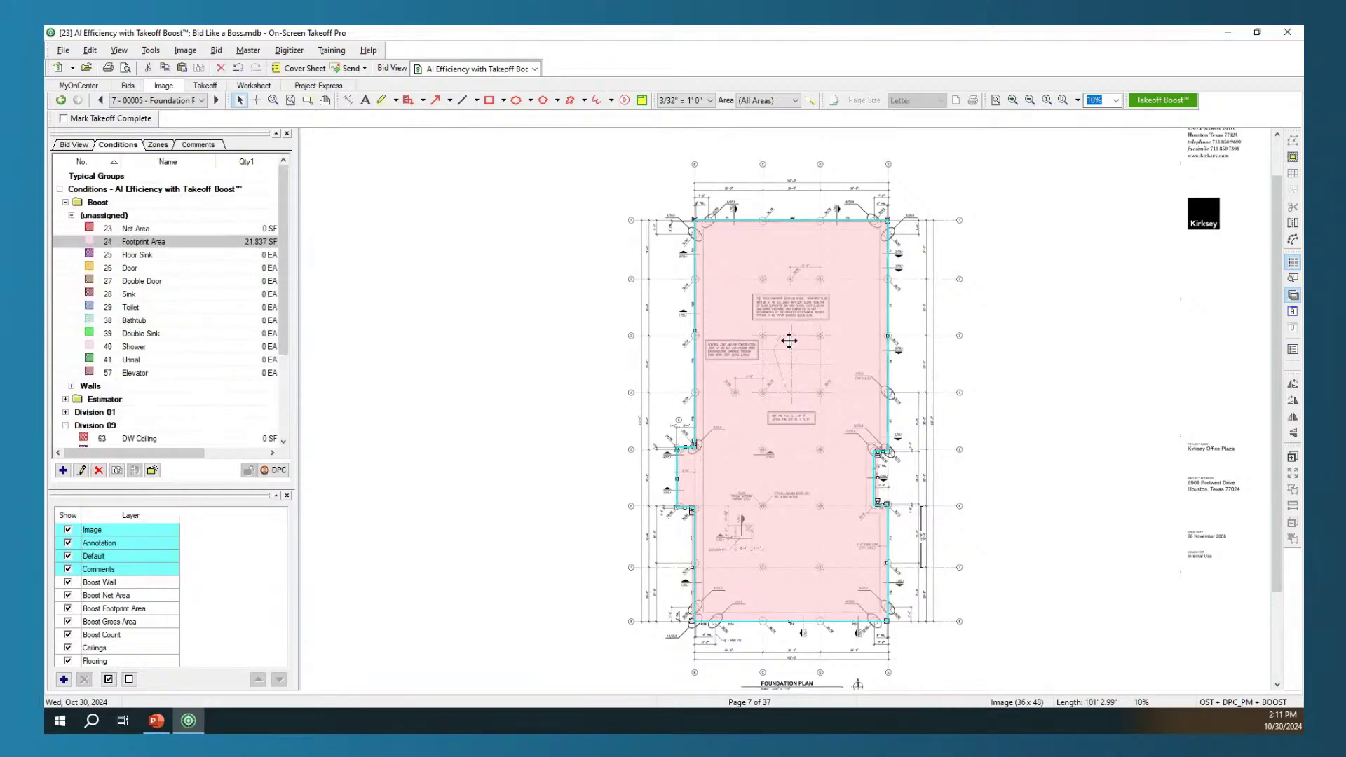
click(812, 223)
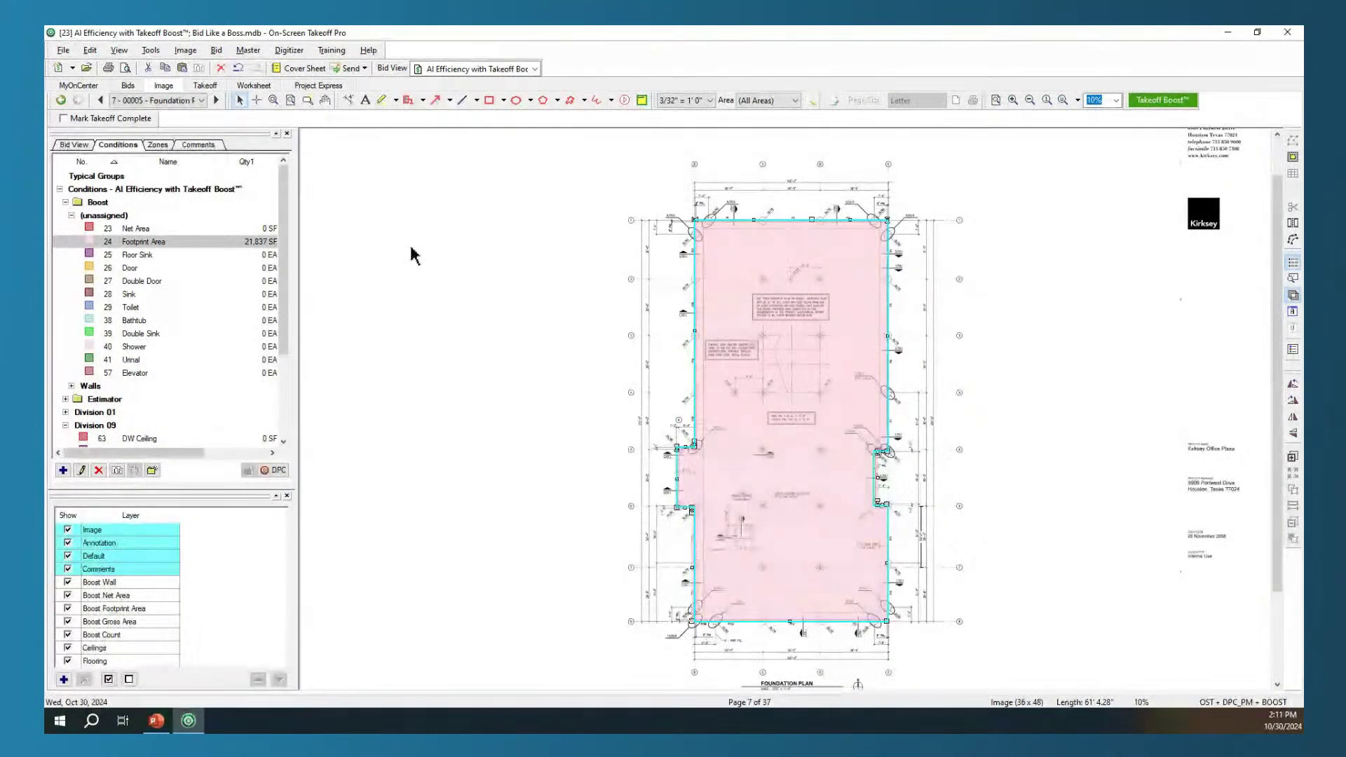
Open page 6, the A120 Takeoff Boost floor plan, and select the net area covering the meeting spaces
click(201, 100)
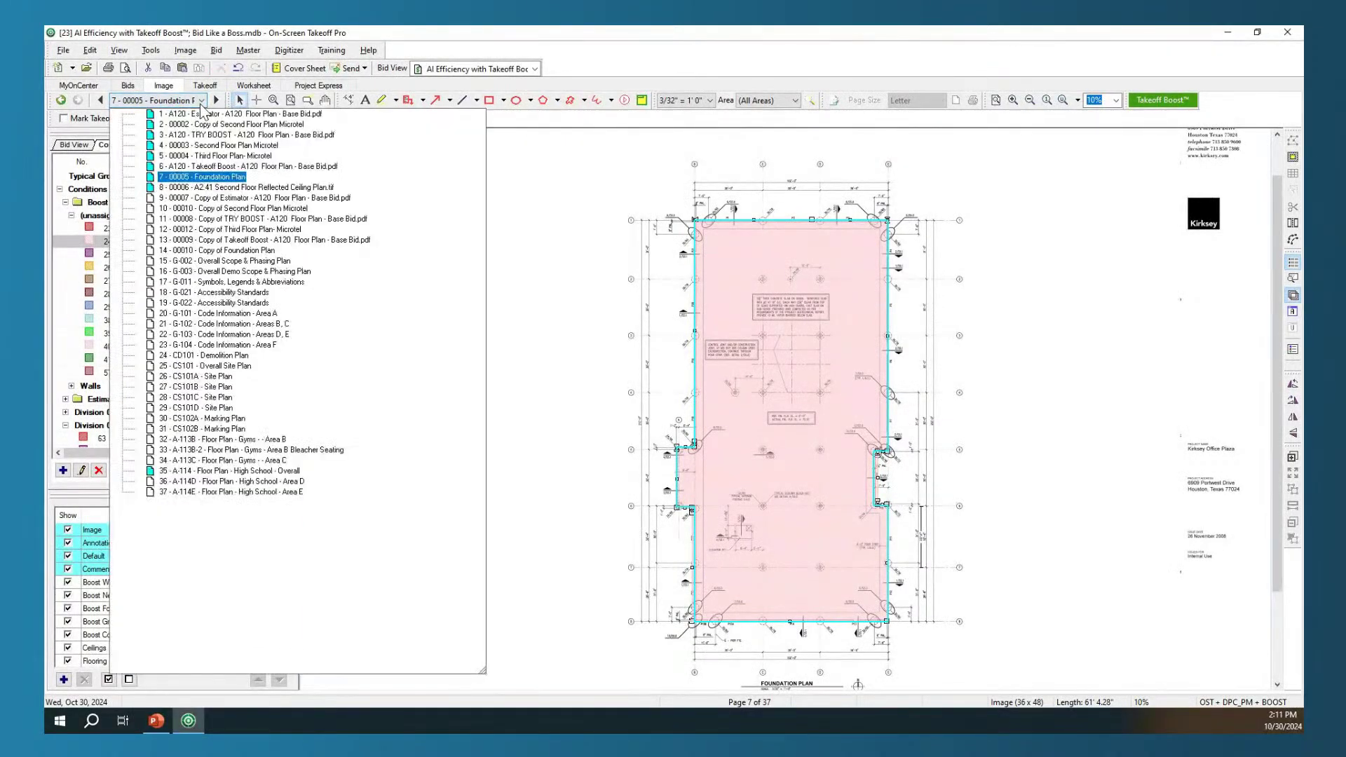
click(281, 177)
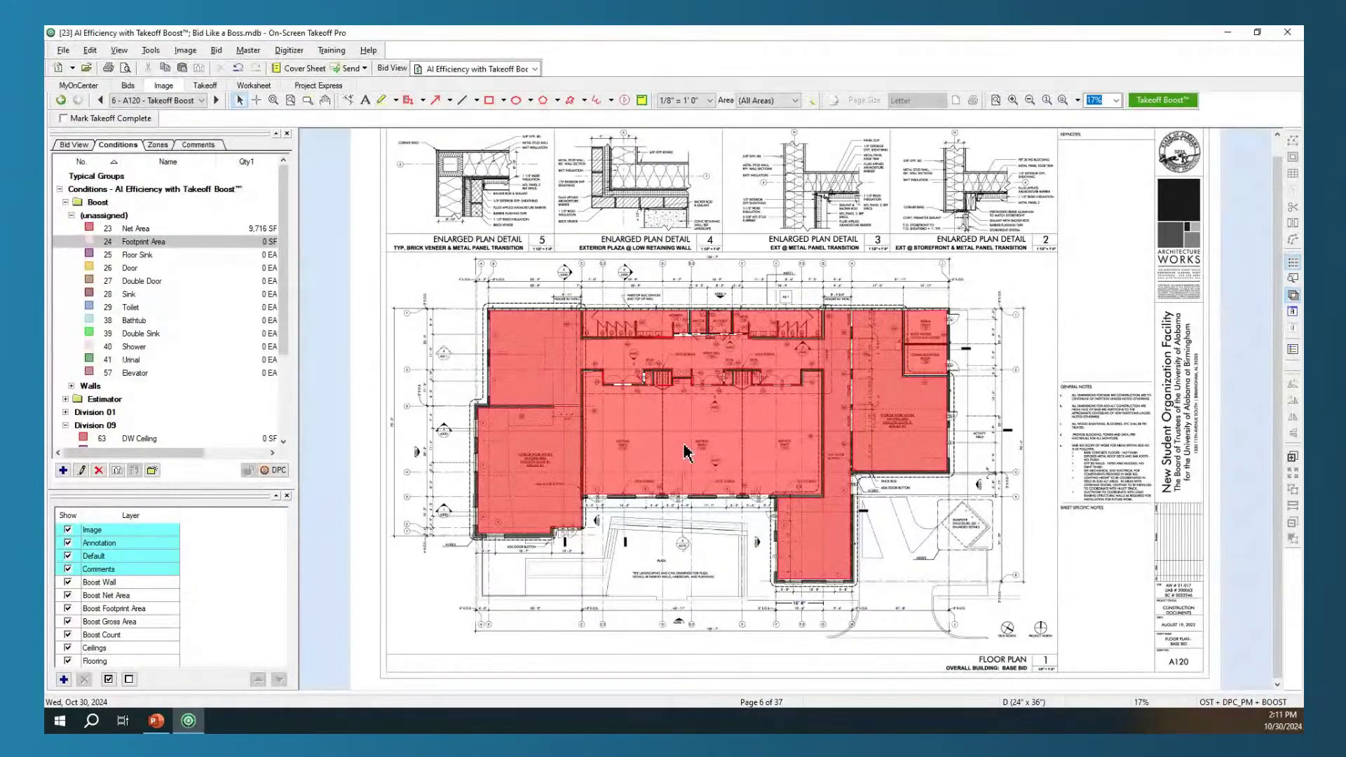
scroll(687, 449, up, 3)
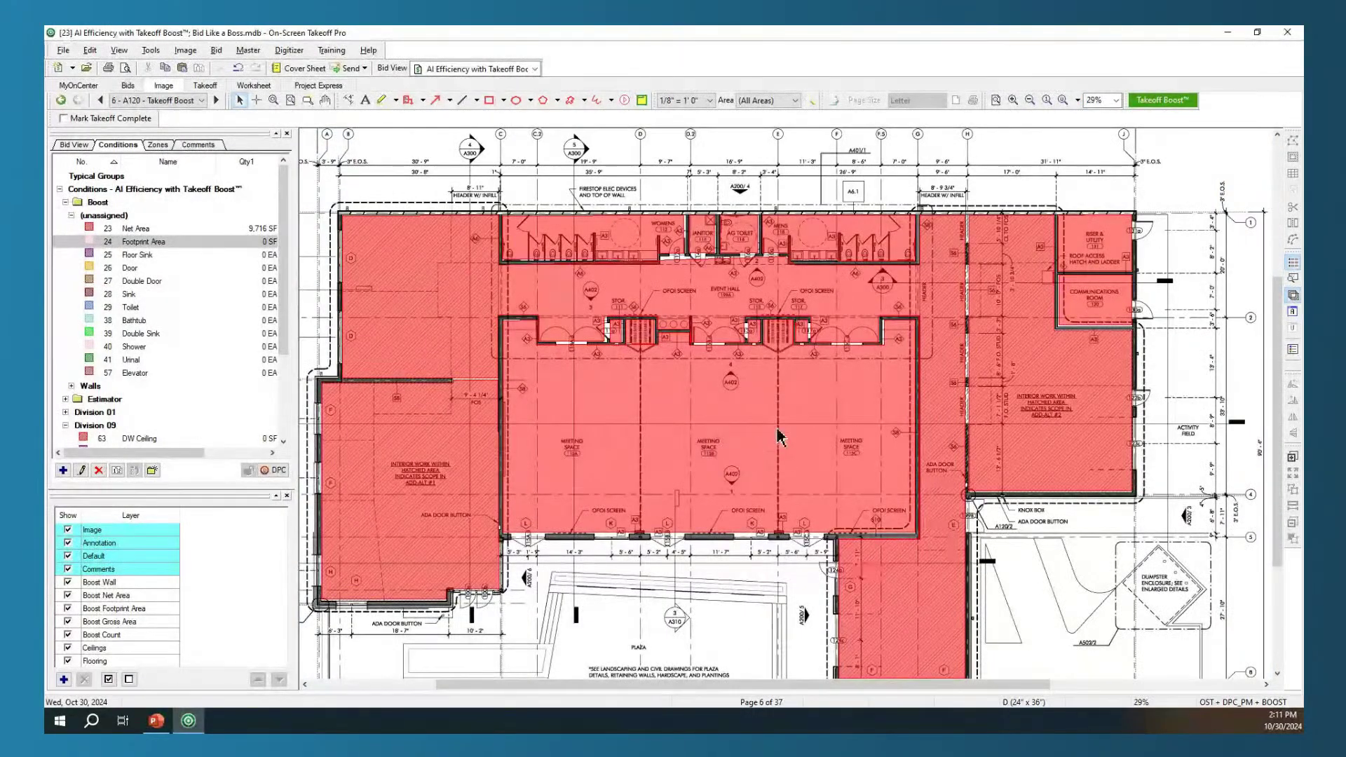
click(679, 420)
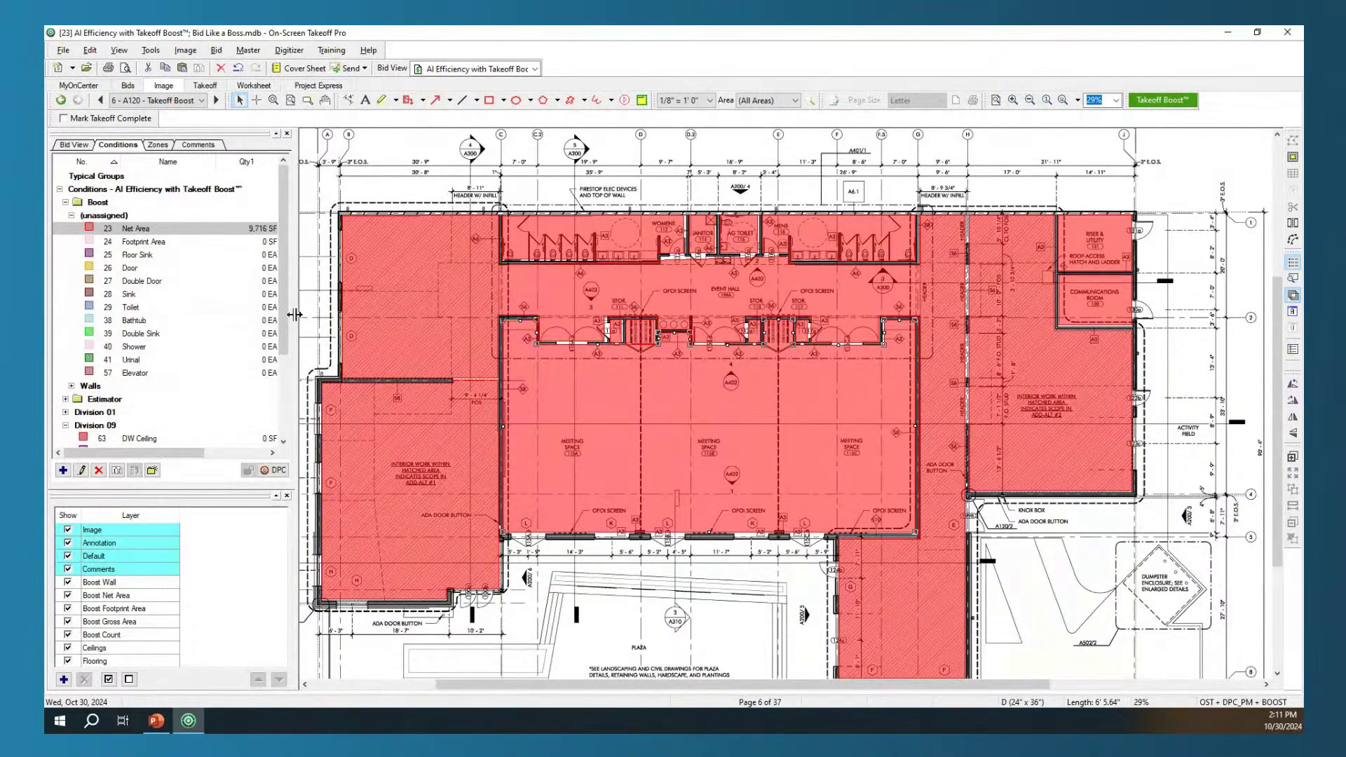
Open page 5, the Third Floor Plan Microtel, and hide the Boost Net Area layer
click(202, 100)
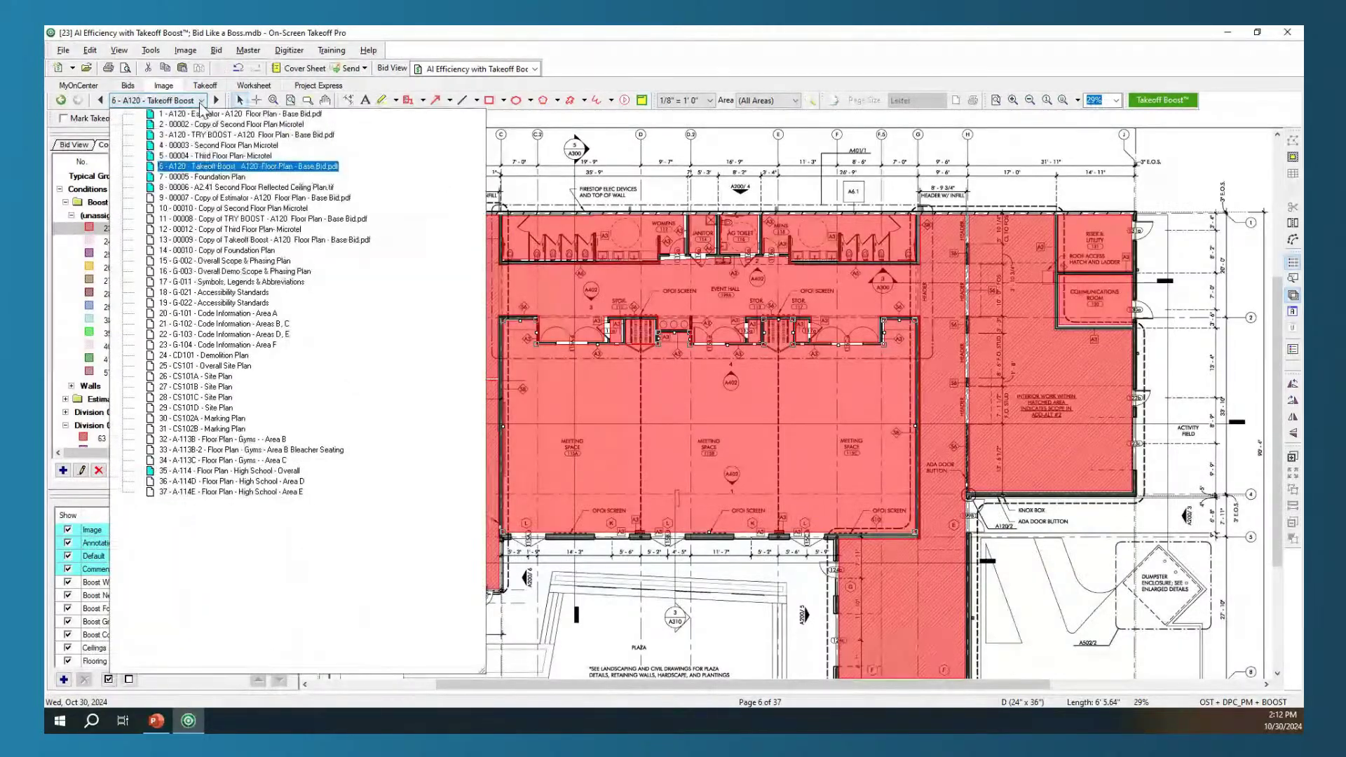
click(330, 204)
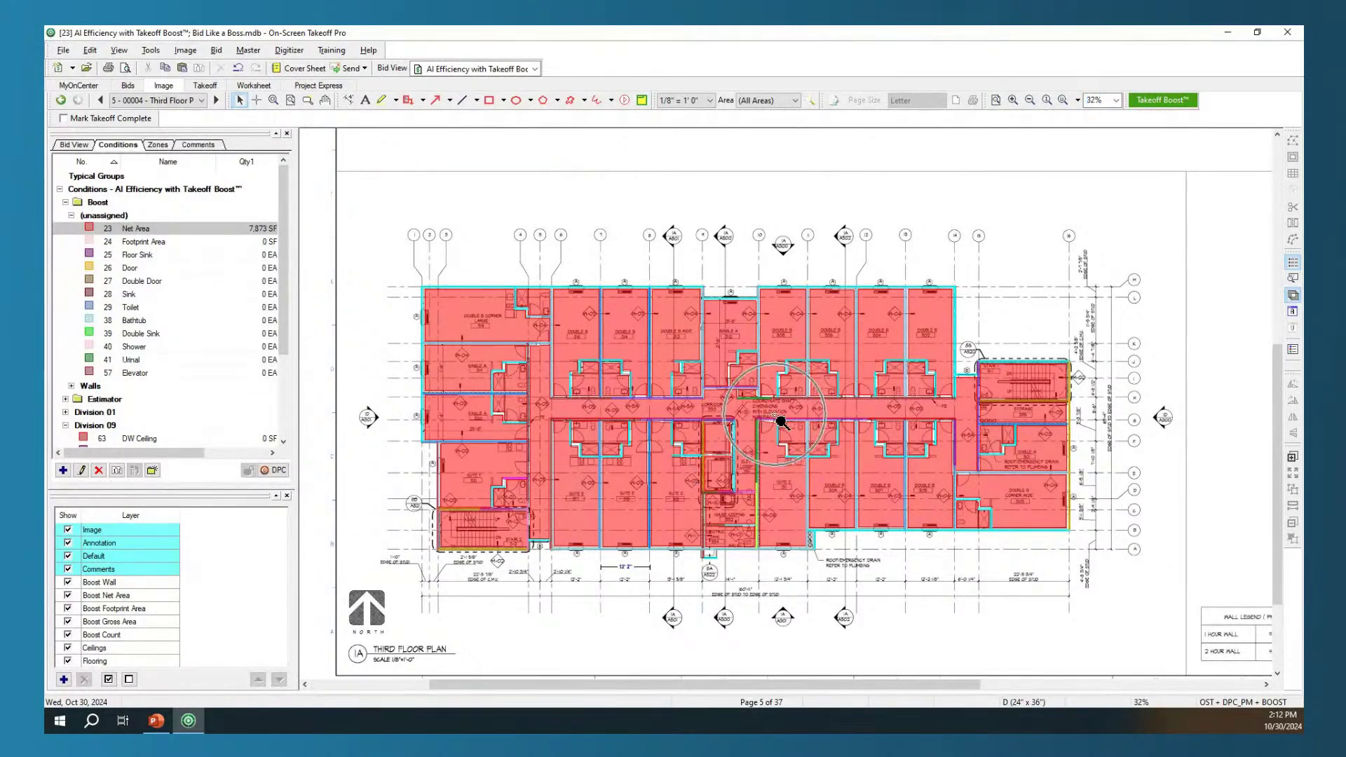
scroll(775, 419, up, 1)
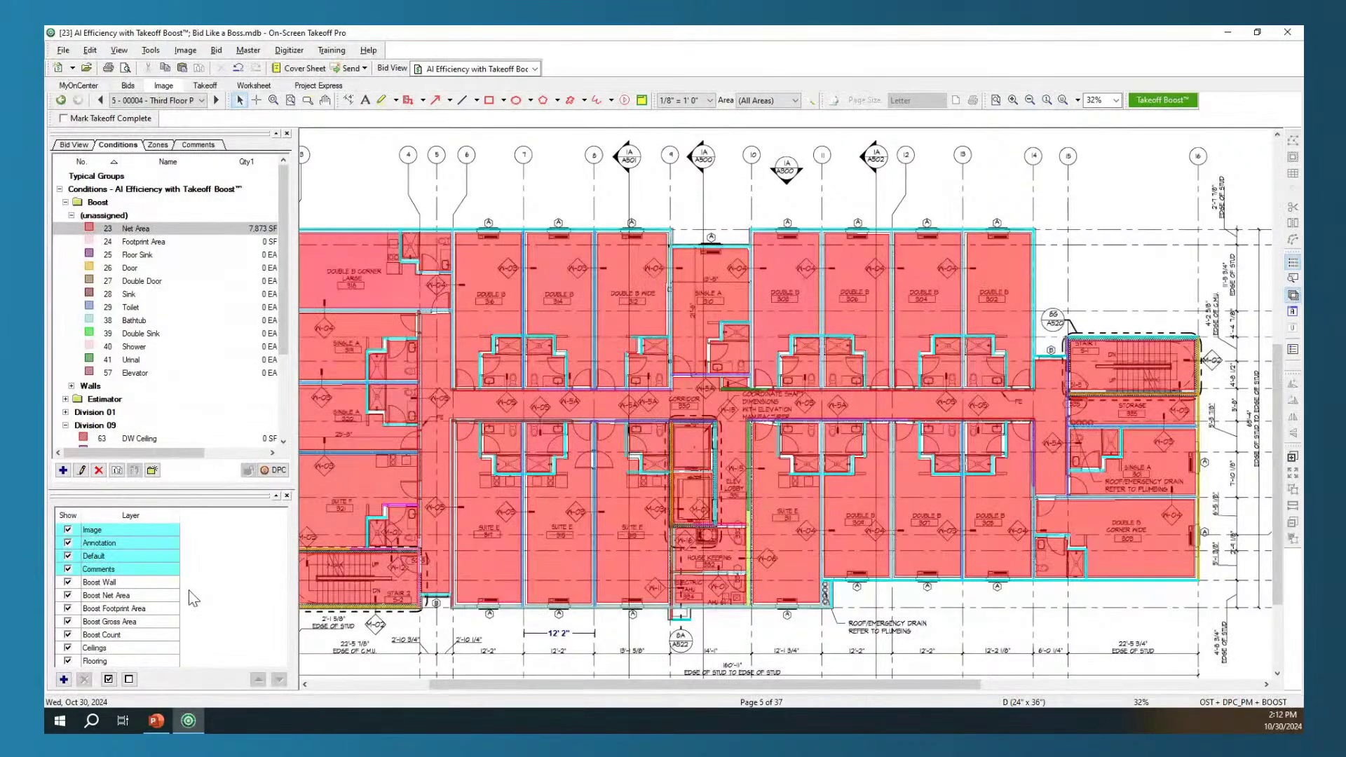
click(68, 596)
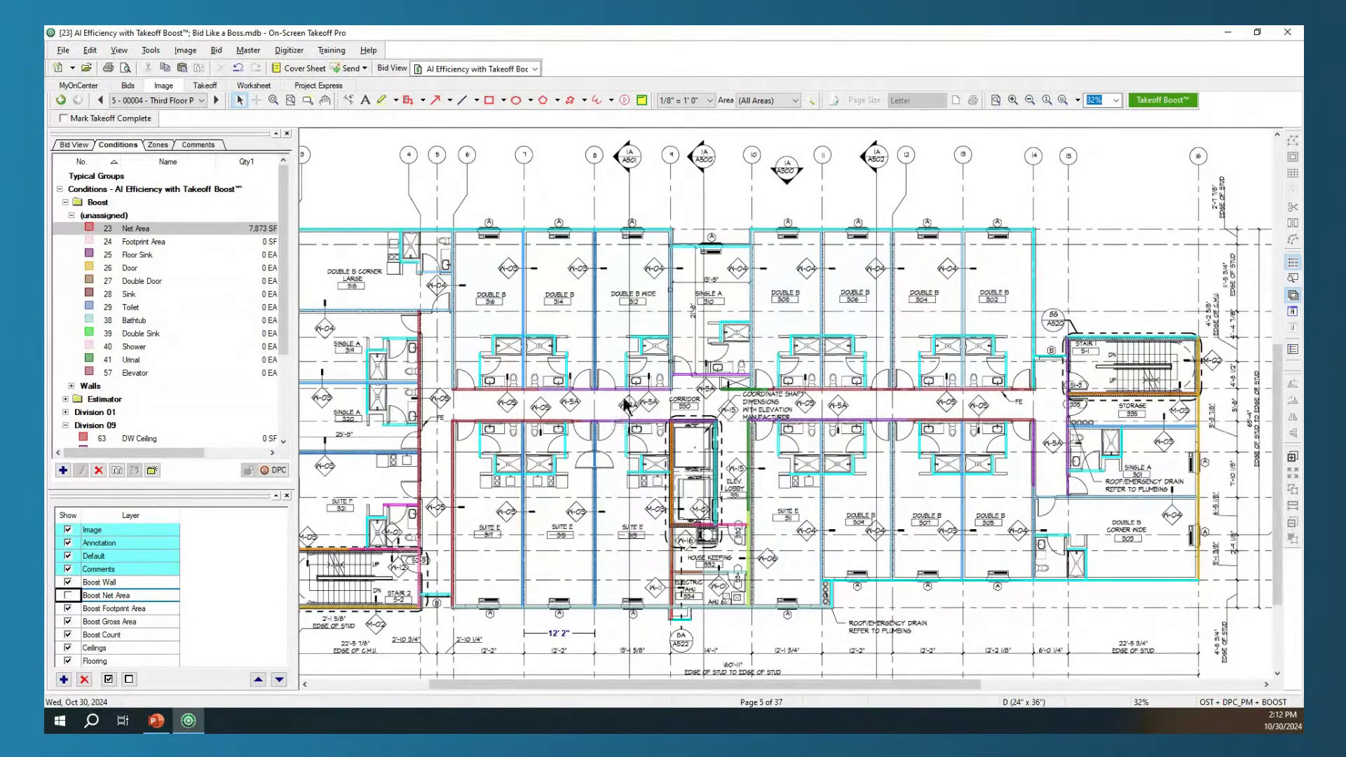
scroll(626, 399, down, 1)
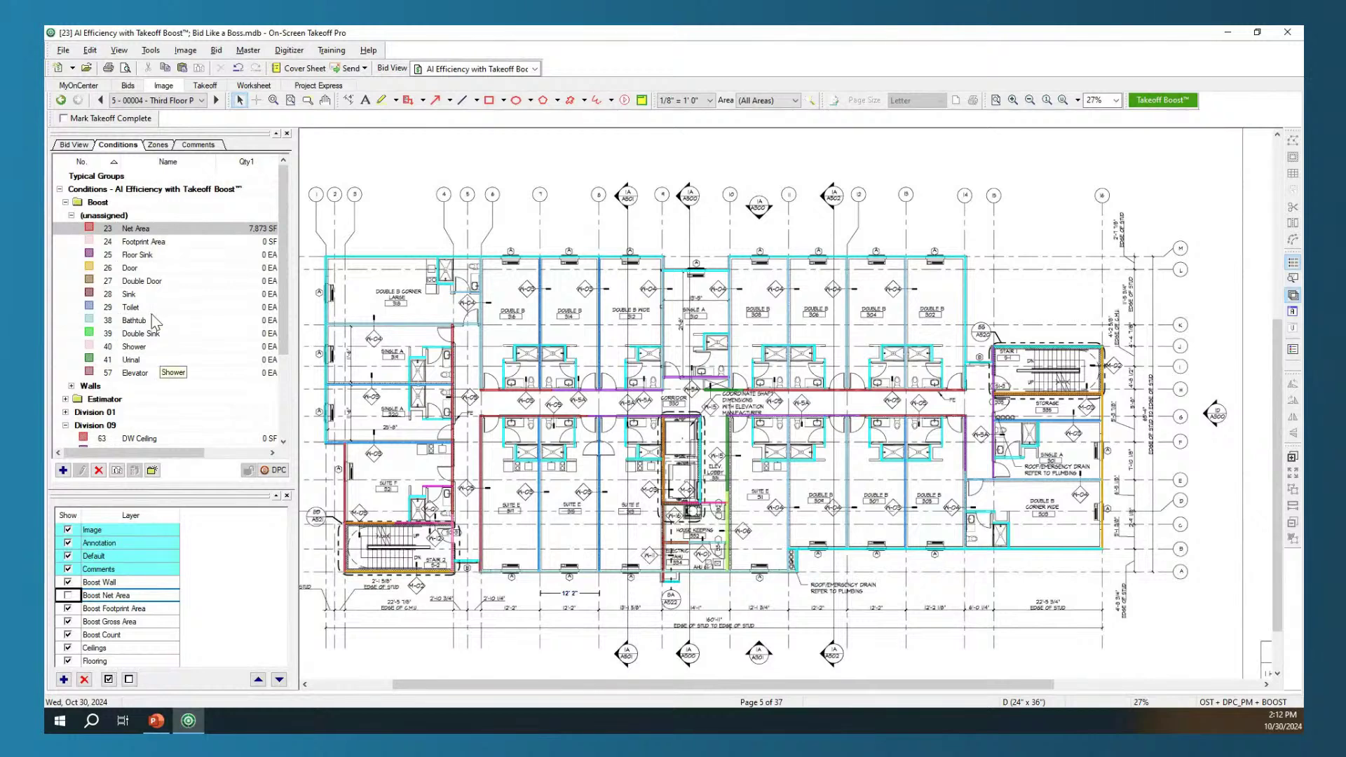
Set the Wall Type W-05 condition's height to 10'0" and its Quantity 2 to Surface area (both sides)
click(71, 386)
click(133, 348)
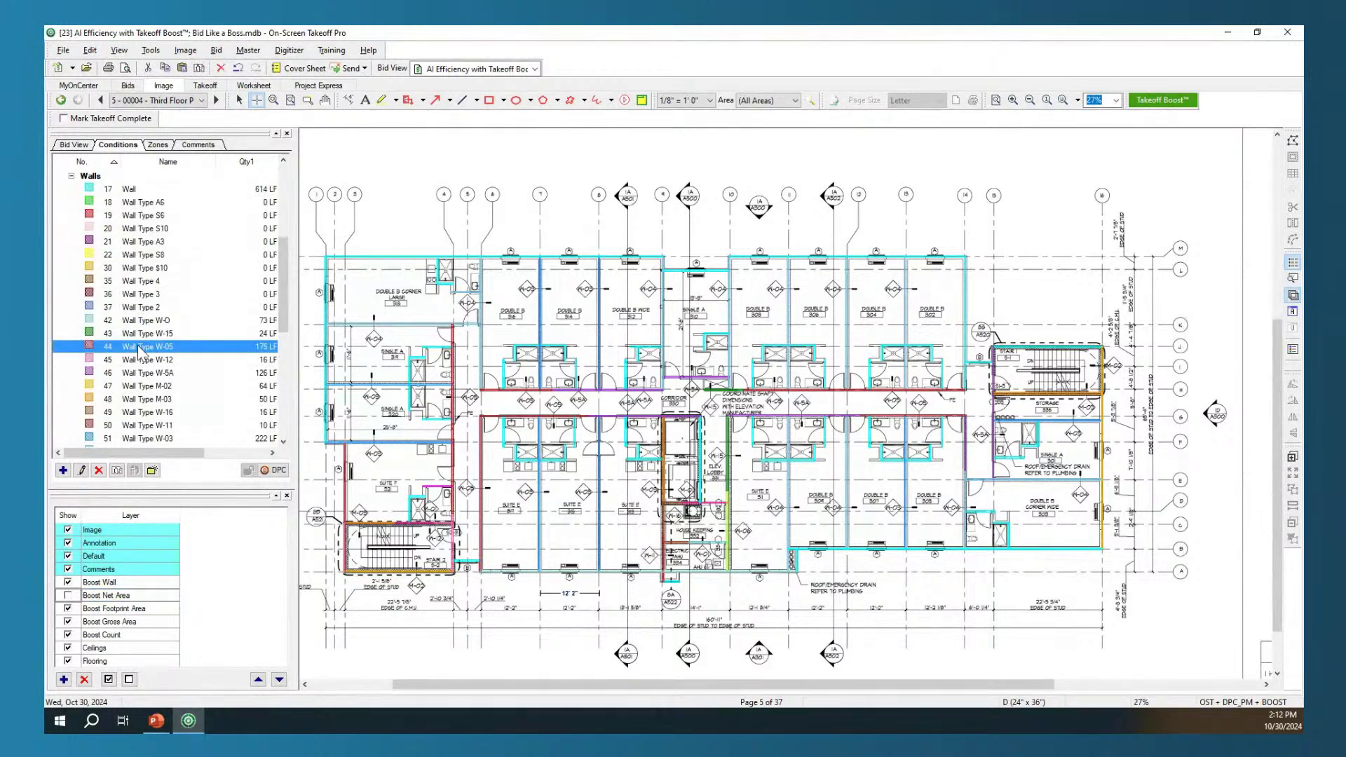
double_click(589, 372)
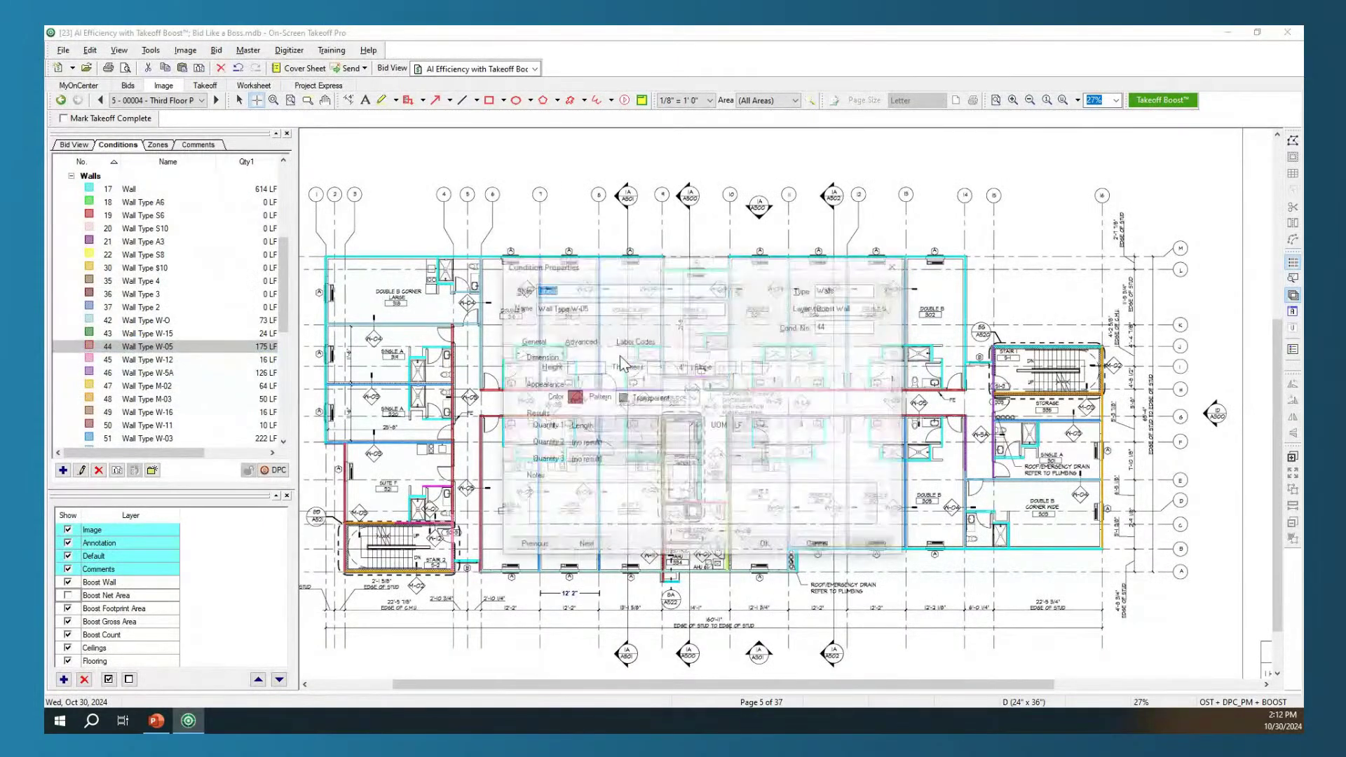
click(594, 365)
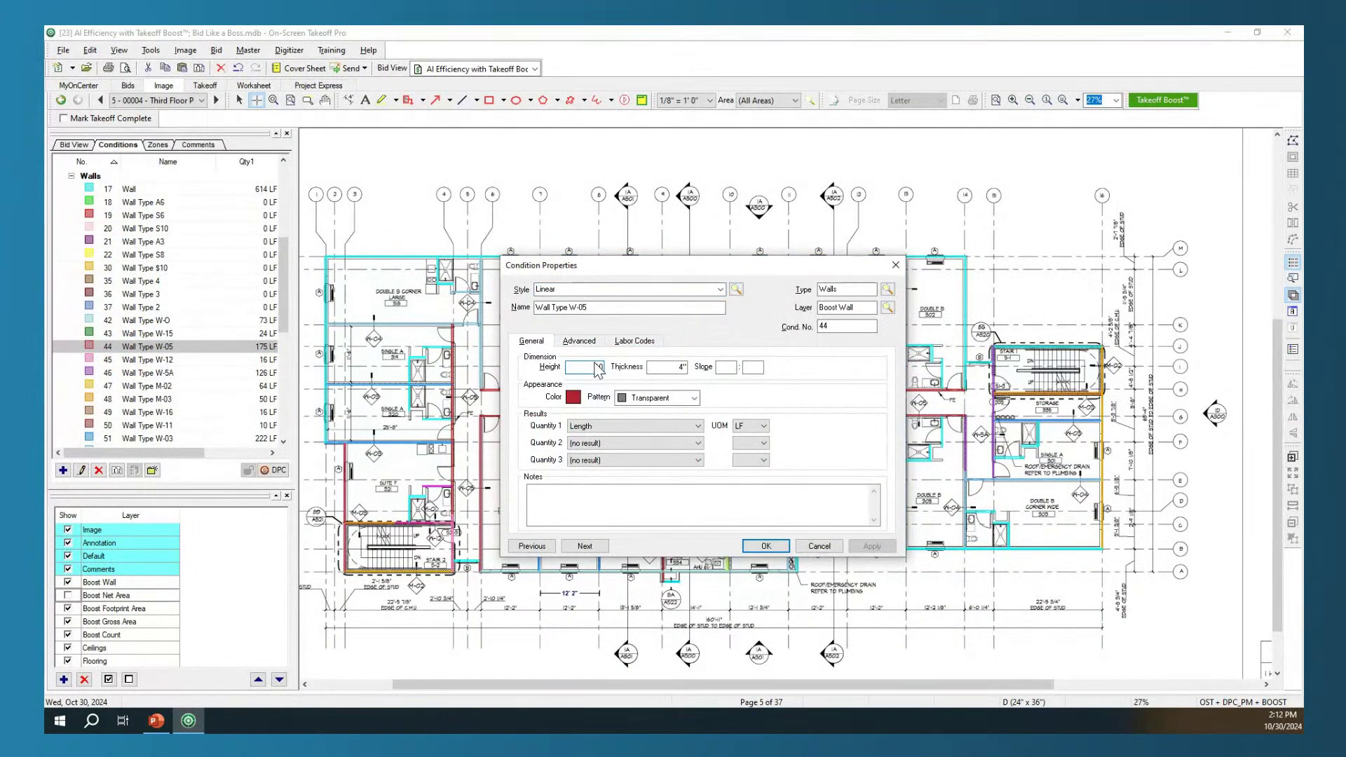
click(698, 443)
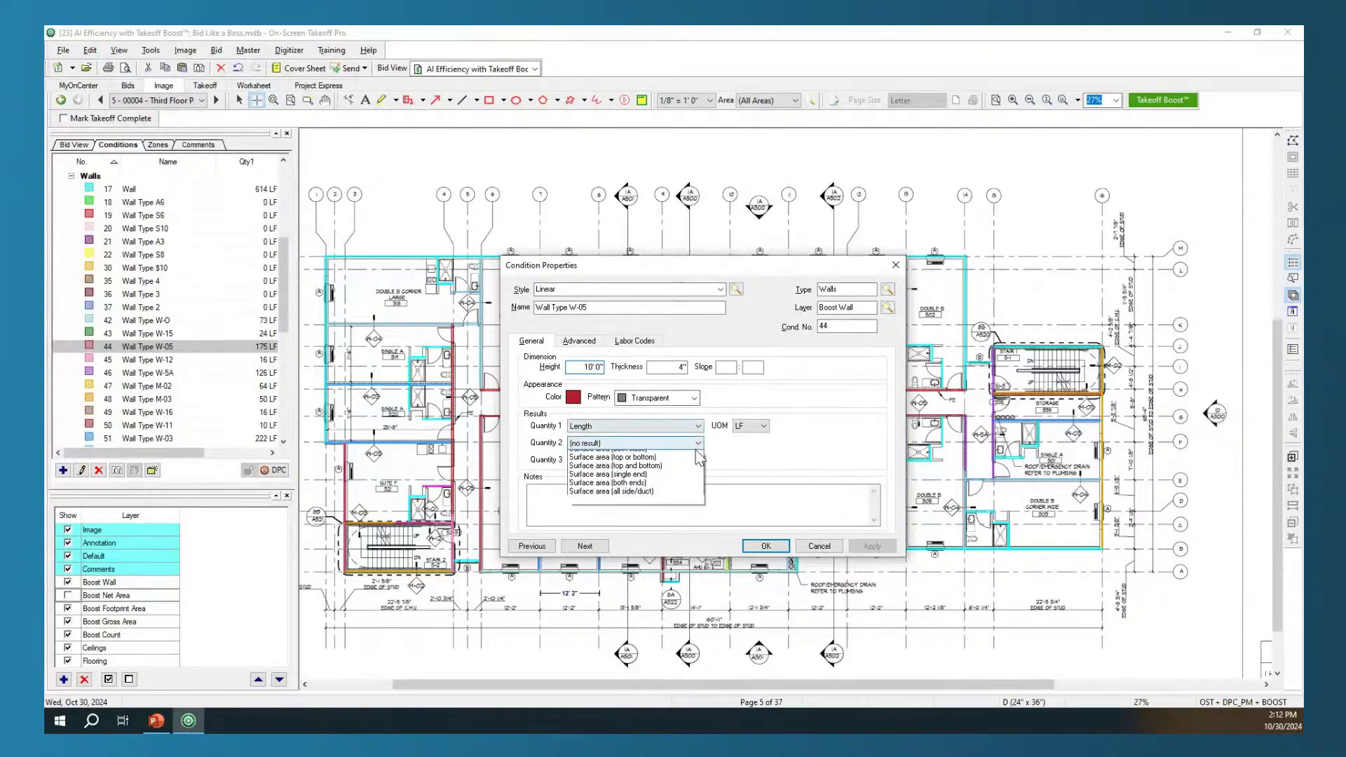
click(645, 489)
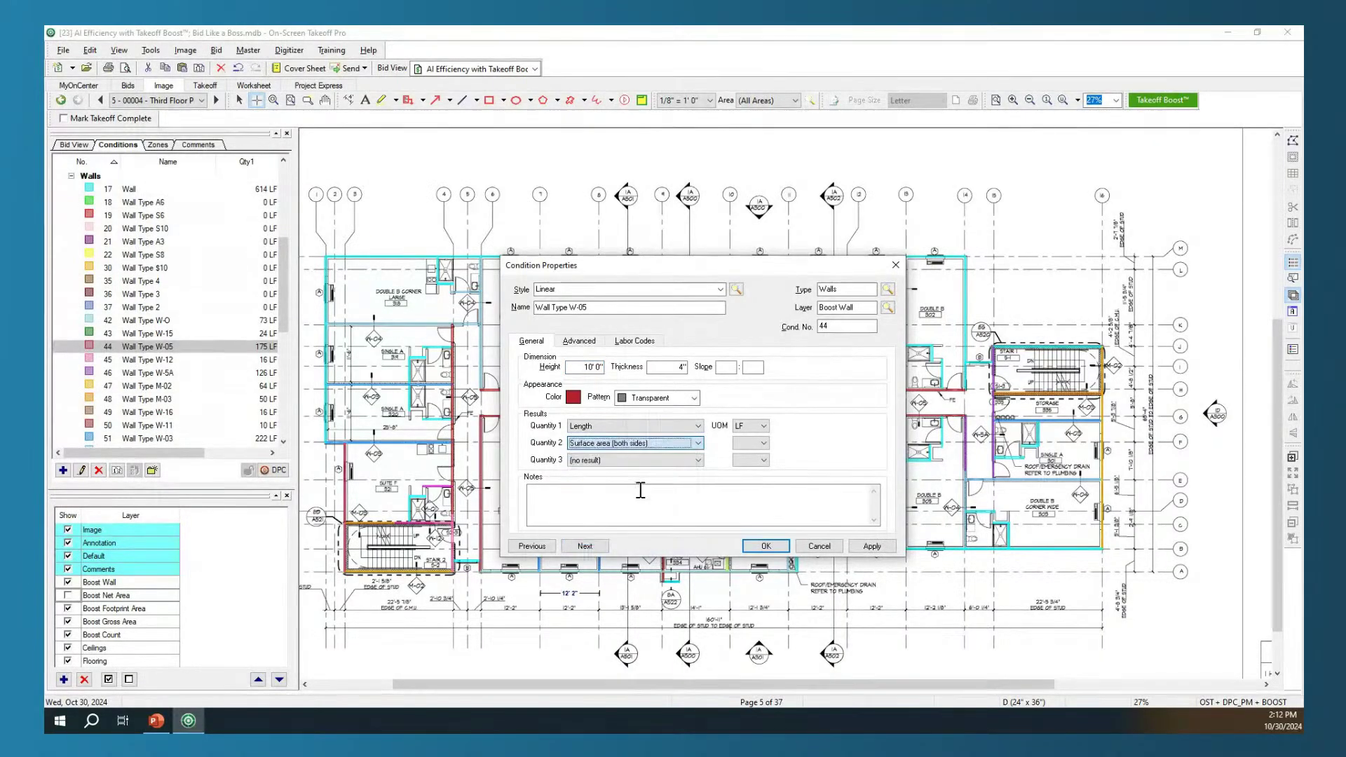
click(767, 544)
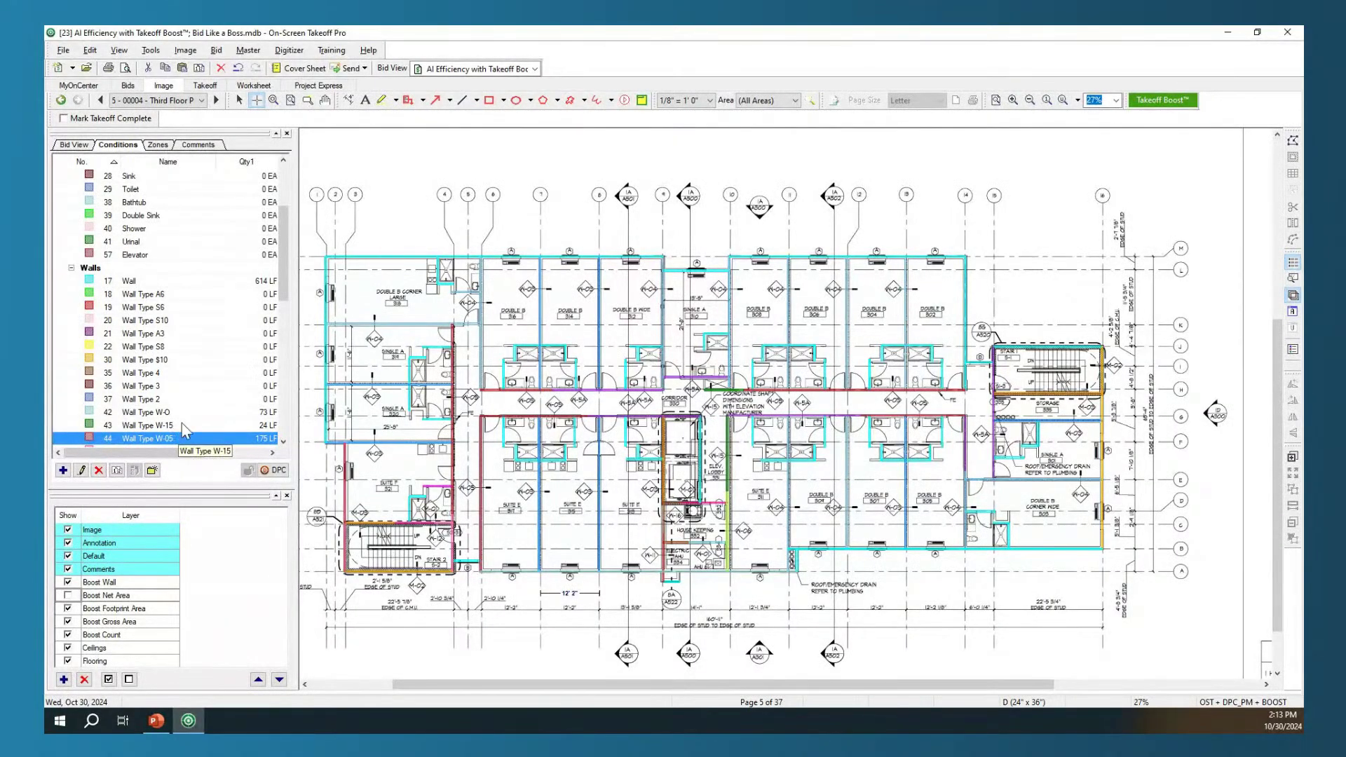
scroll(233, 298, up, 3)
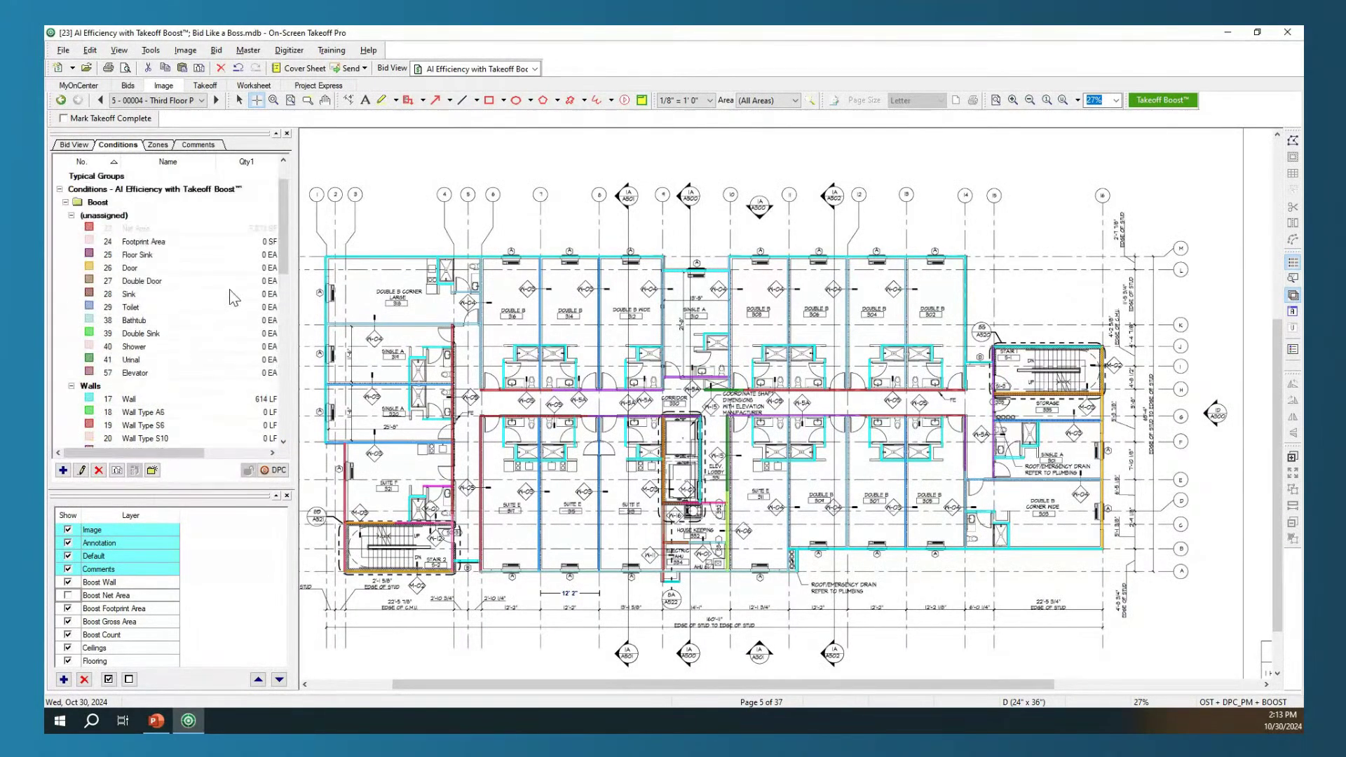
Open page 3, the A120 TRY BOOST floor plan, and hide the Boost Footprint Area layer
click(202, 101)
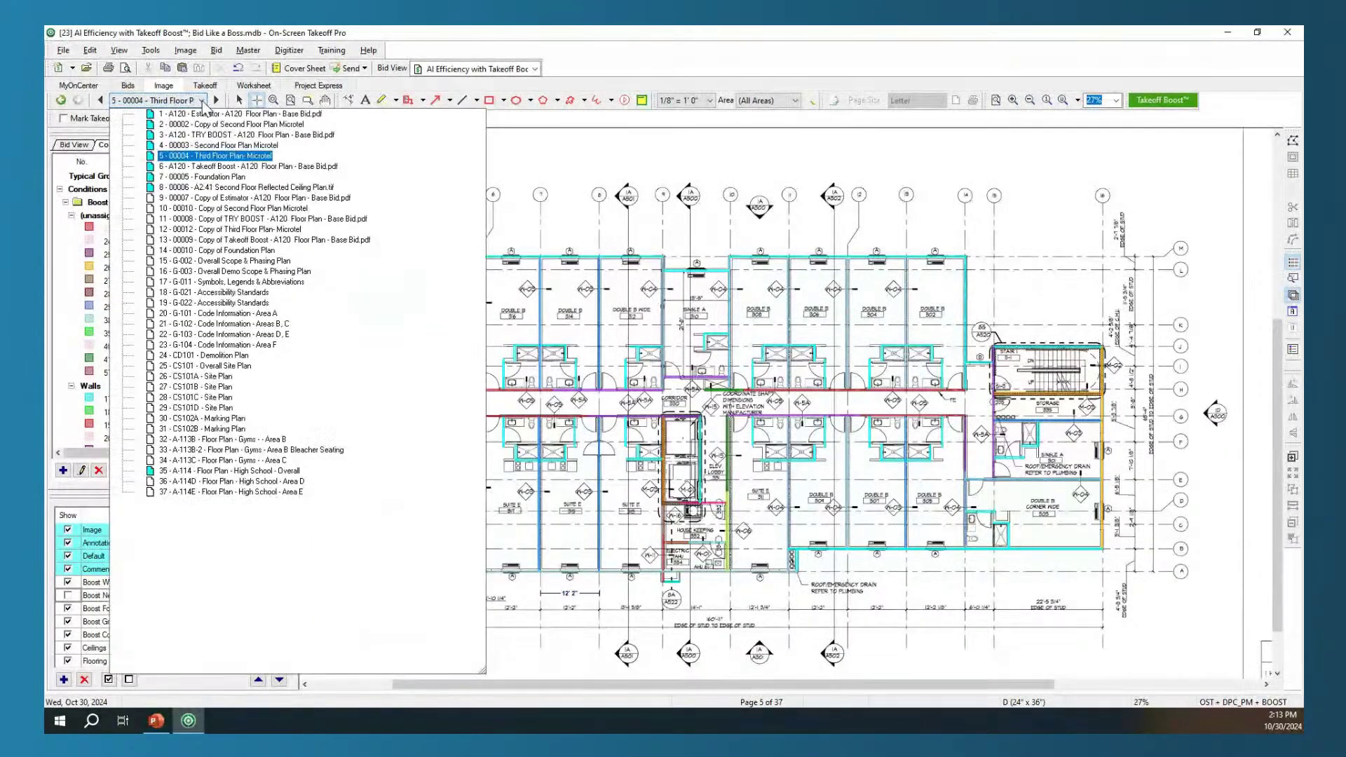
click(214, 135)
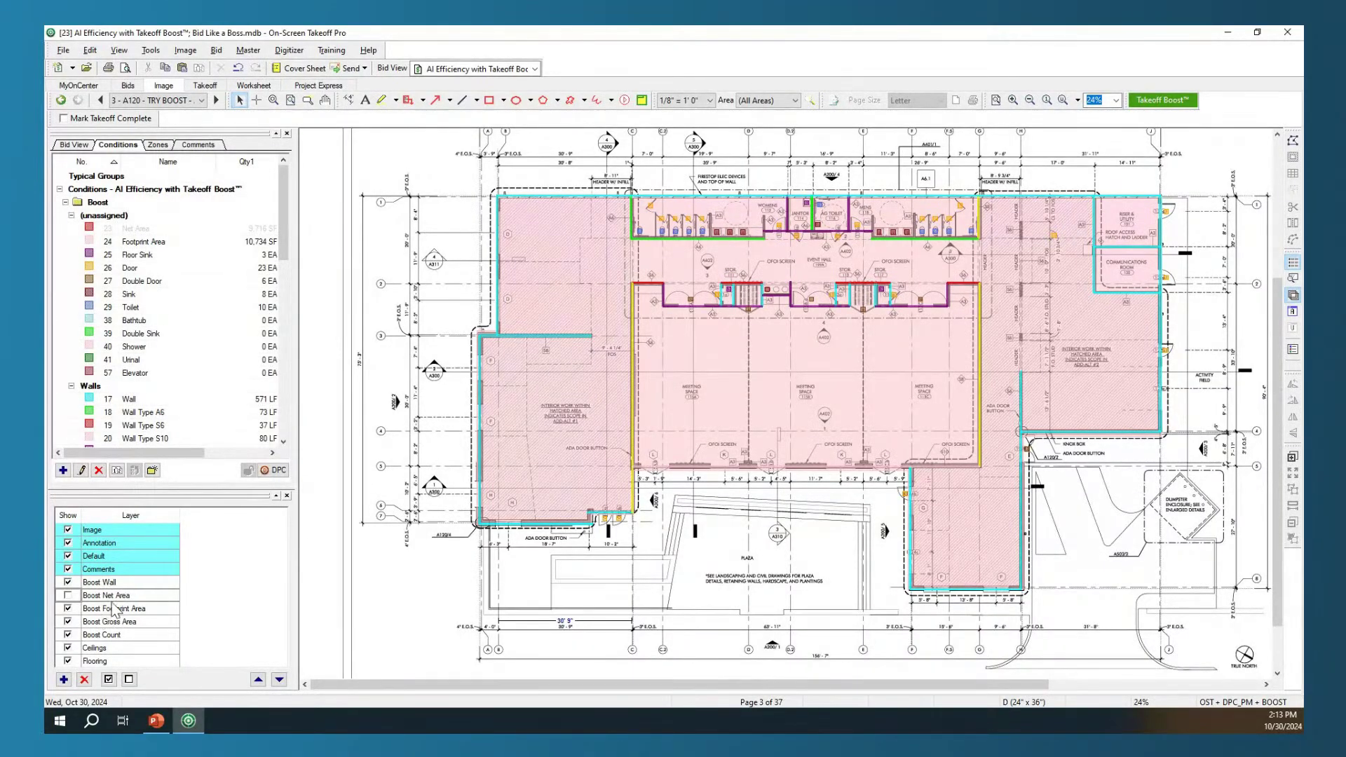
click(68, 608)
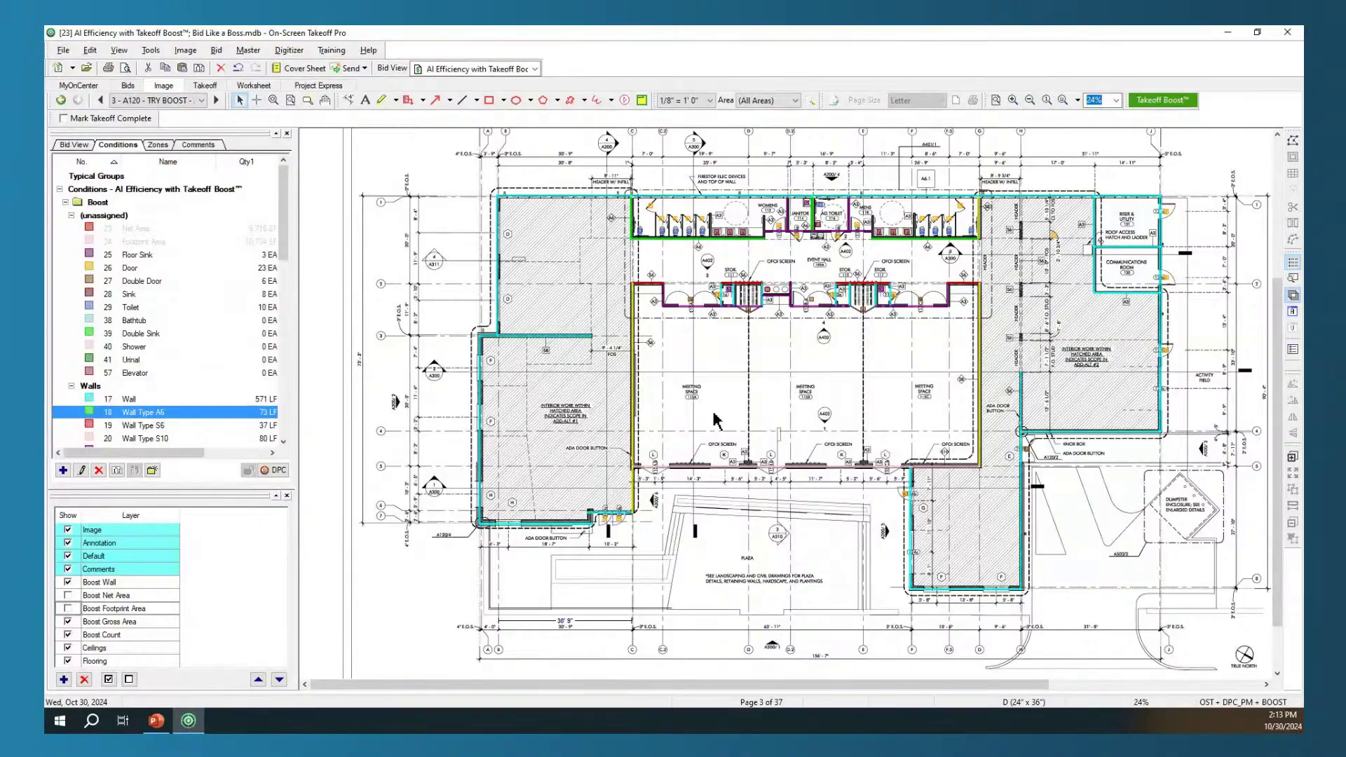
Examine the wall types and counted doors and fixtures around the restrooms, storage rooms and meeting spaces
scroll(737, 400, up, 4)
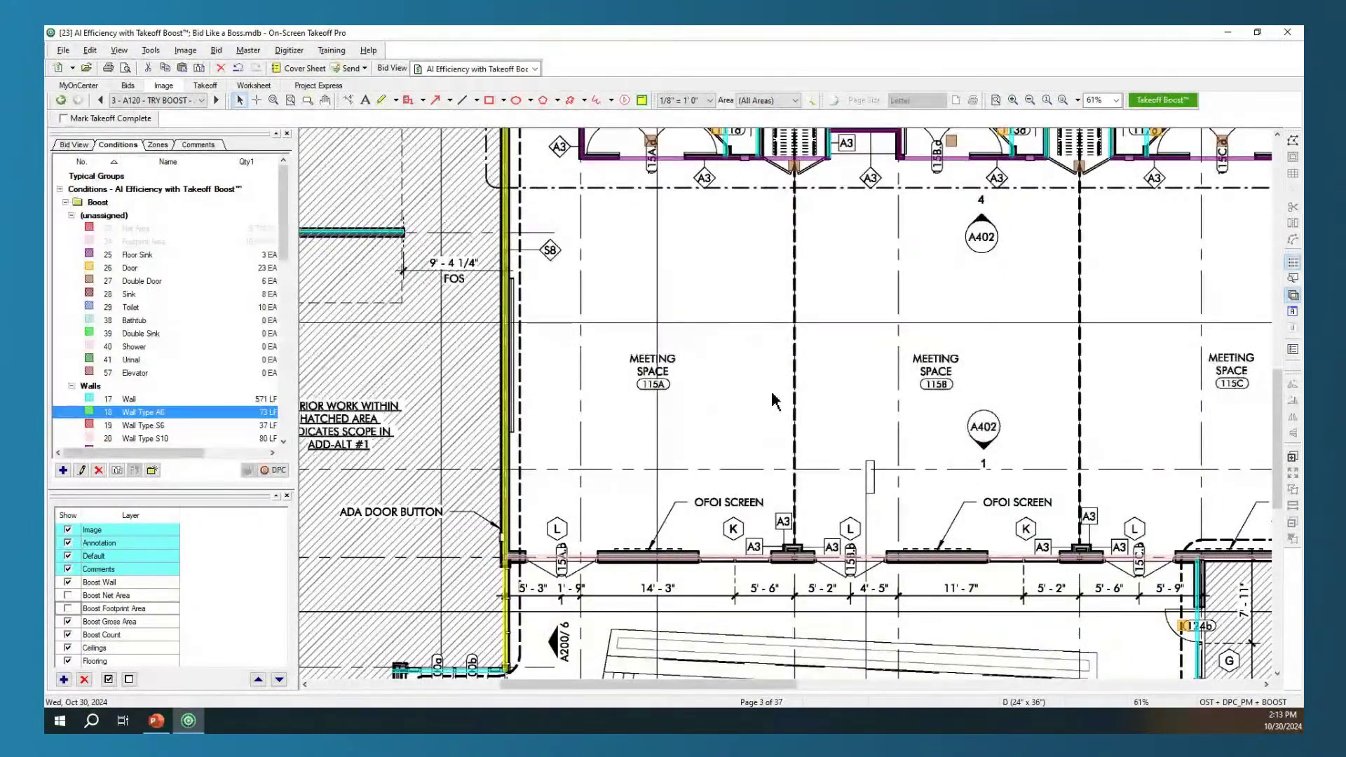
scroll(772, 407, up, 4)
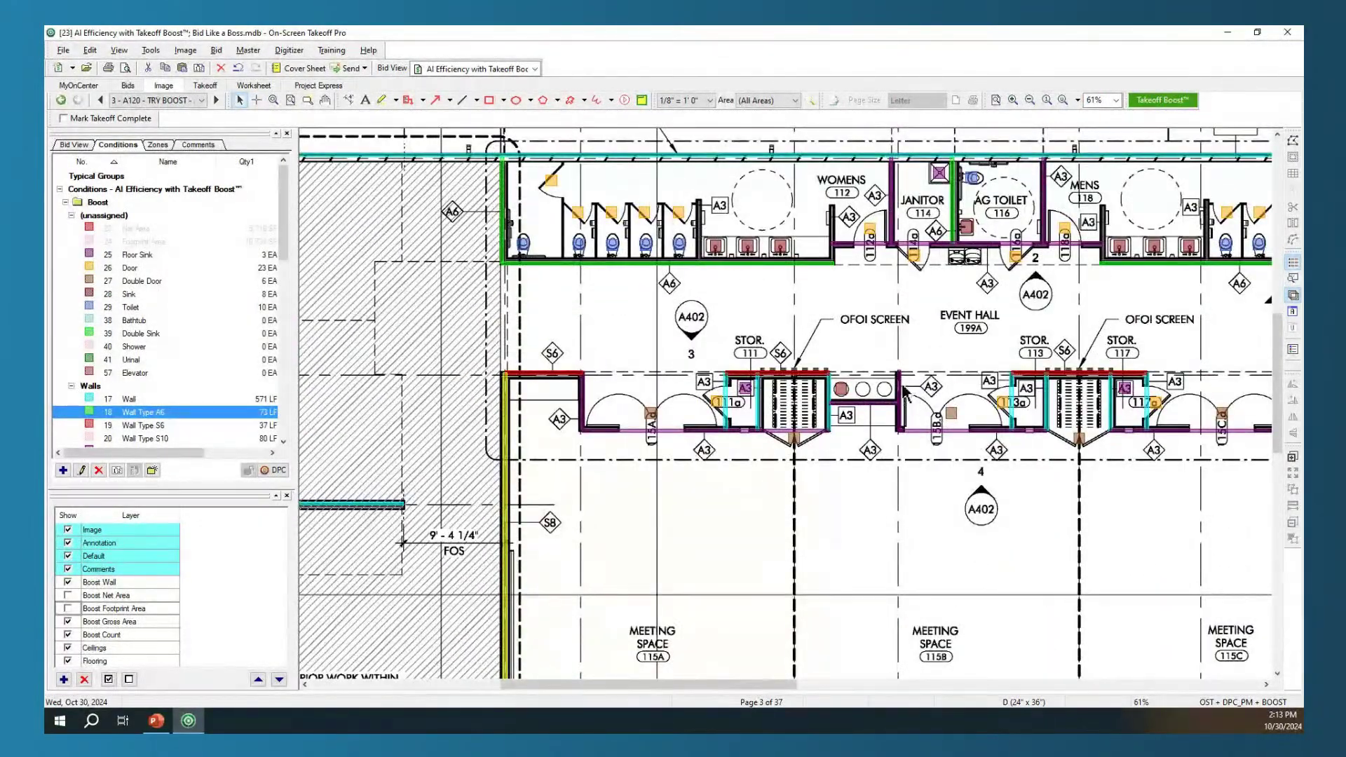
scroll(807, 432, right, 4)
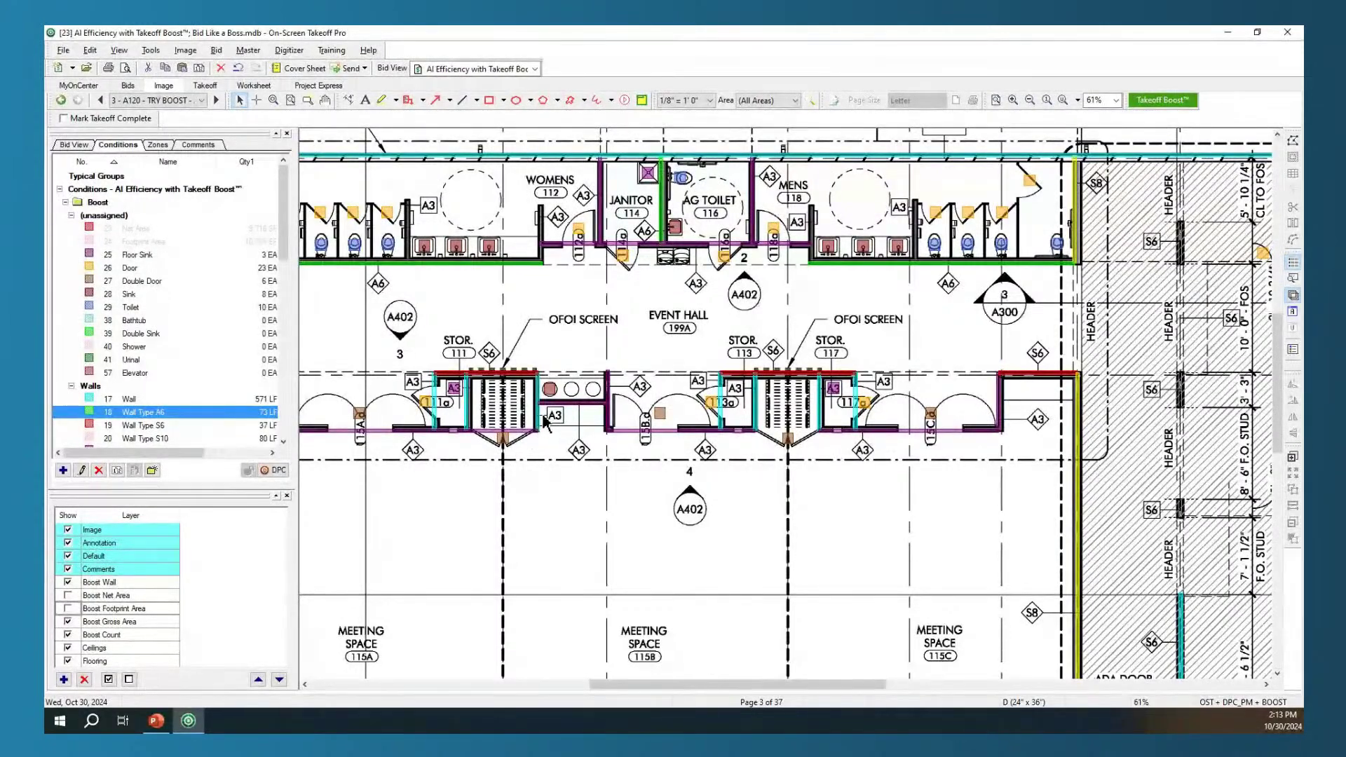
scroll(541, 421, down, 2)
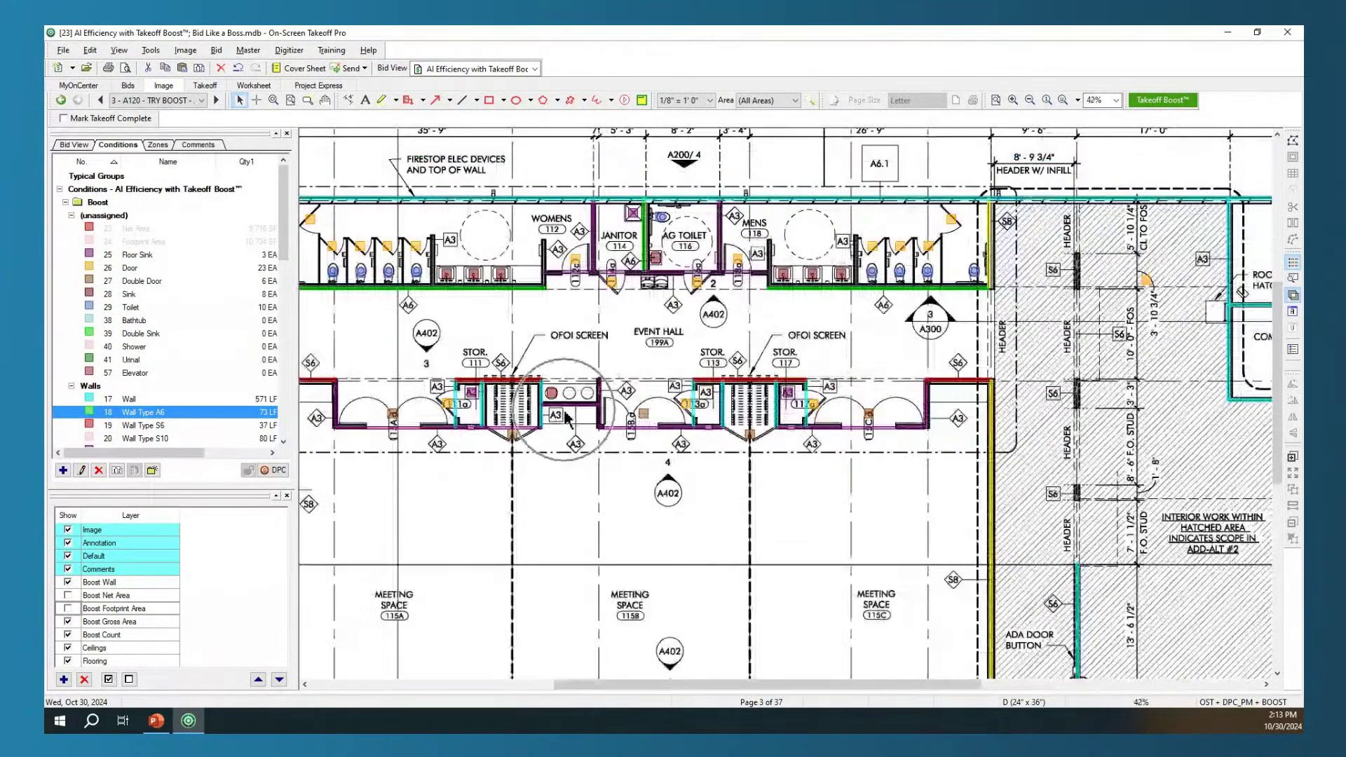
scroll(538, 420, left, 2)
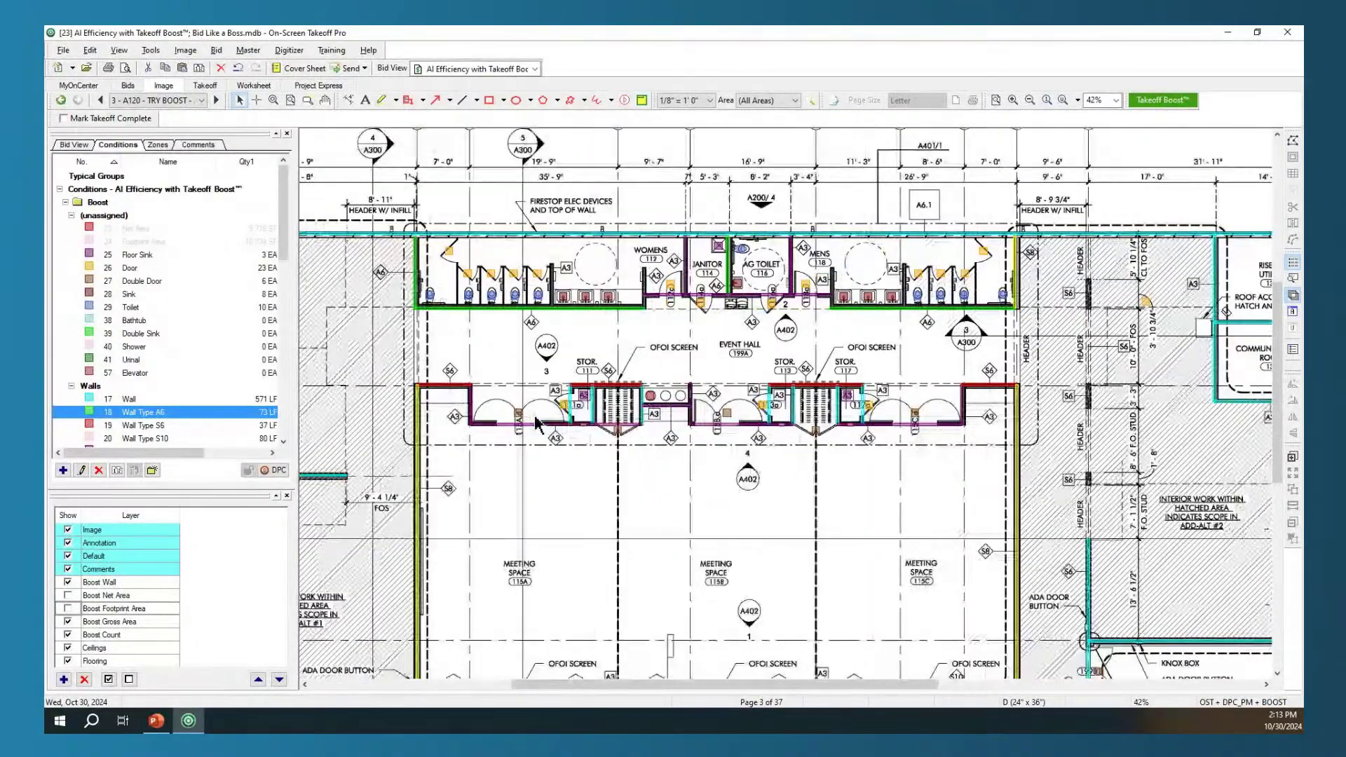
scroll(541, 421, down, 1)
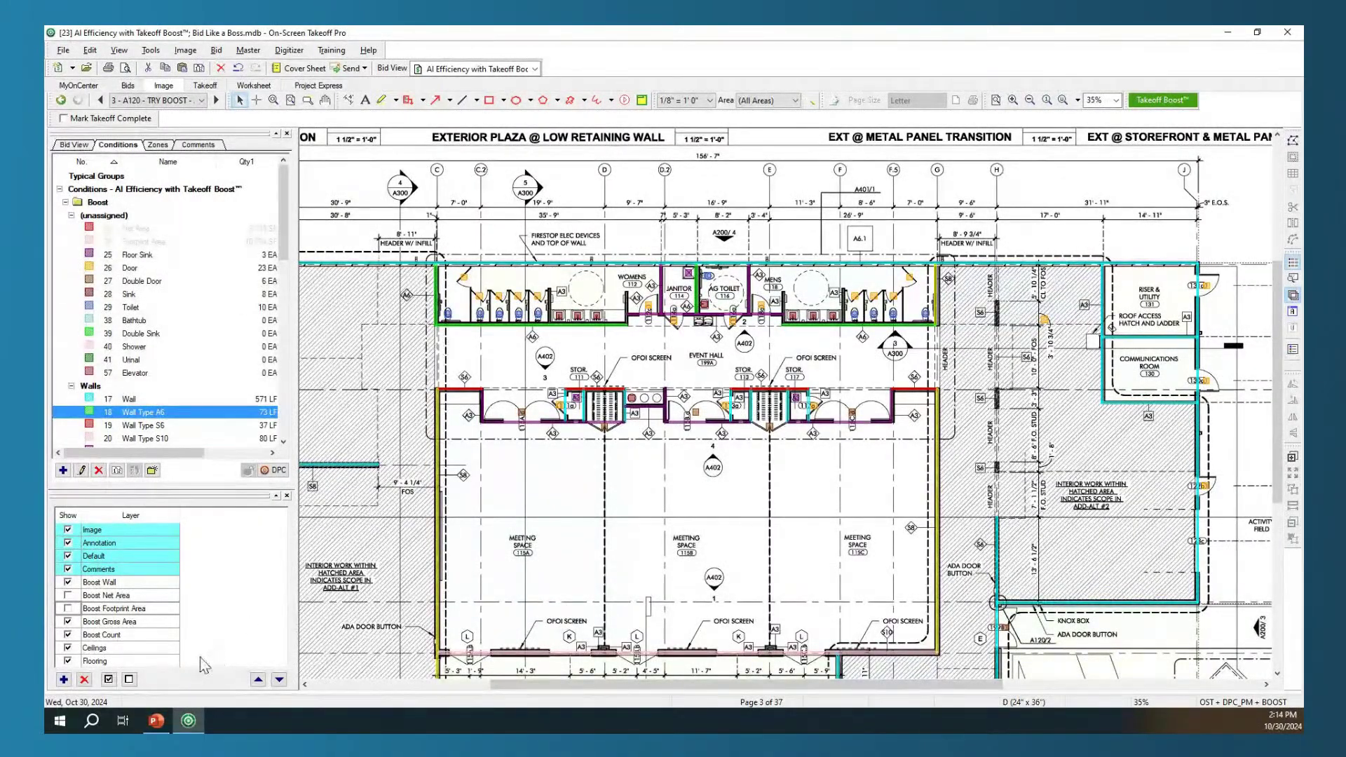
Switch to the PowerPoint slide show and advance to the Upcoming Events slide
mouse_move(160, 724)
click(156, 663)
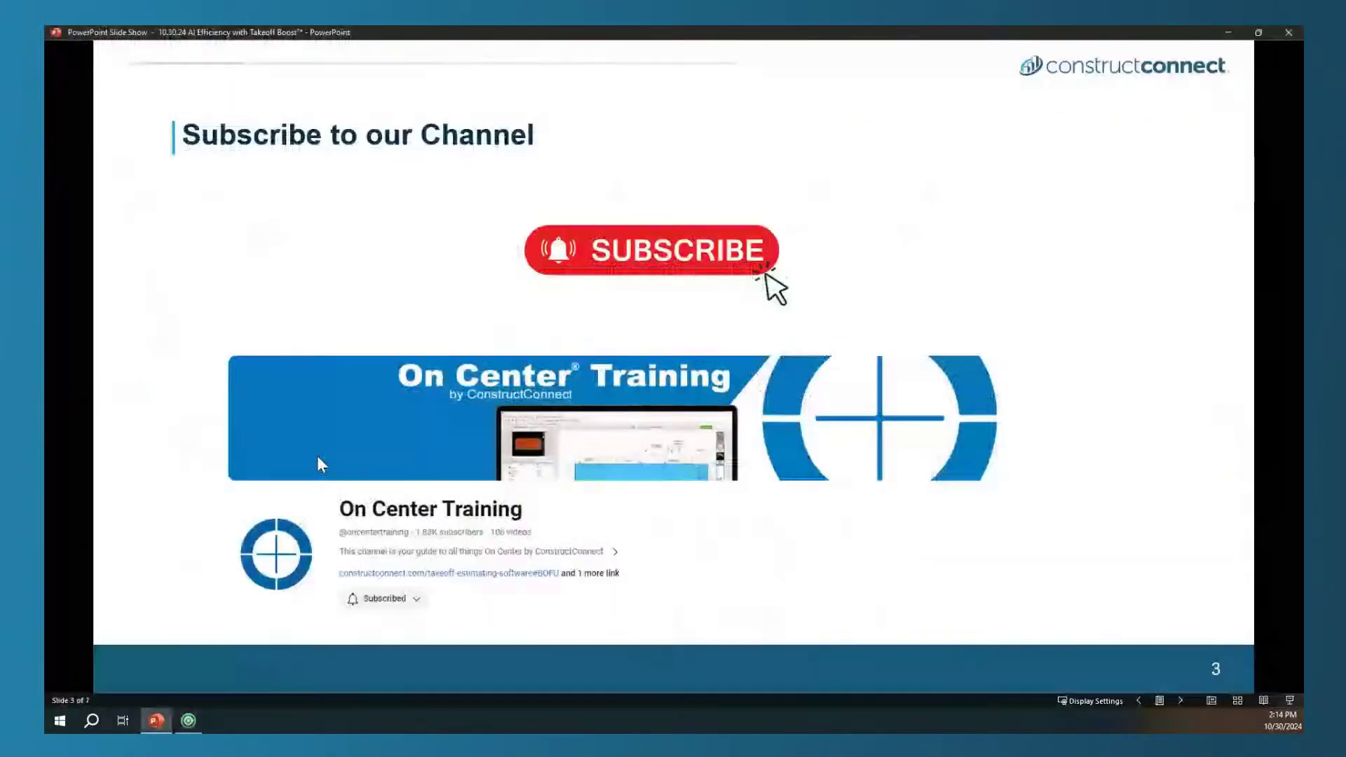
click(168, 574)
click(168, 574)
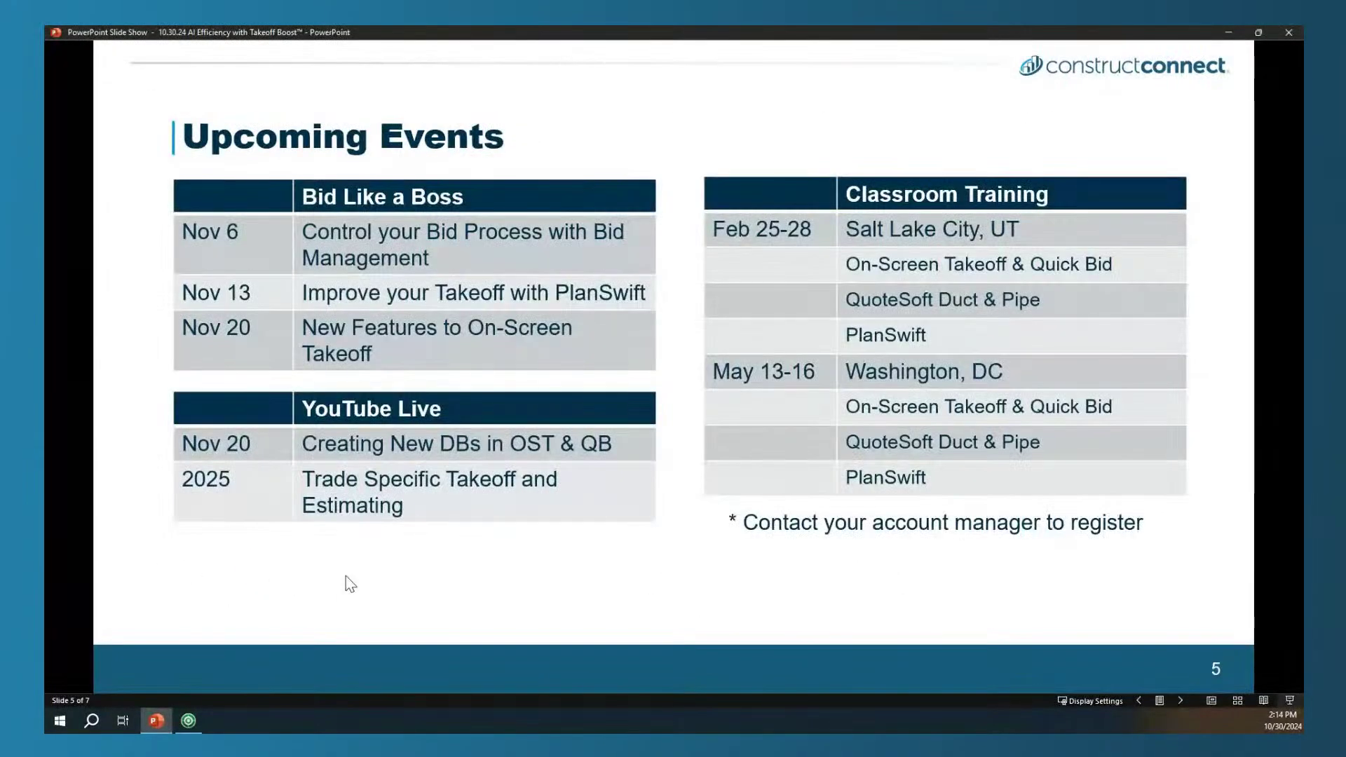